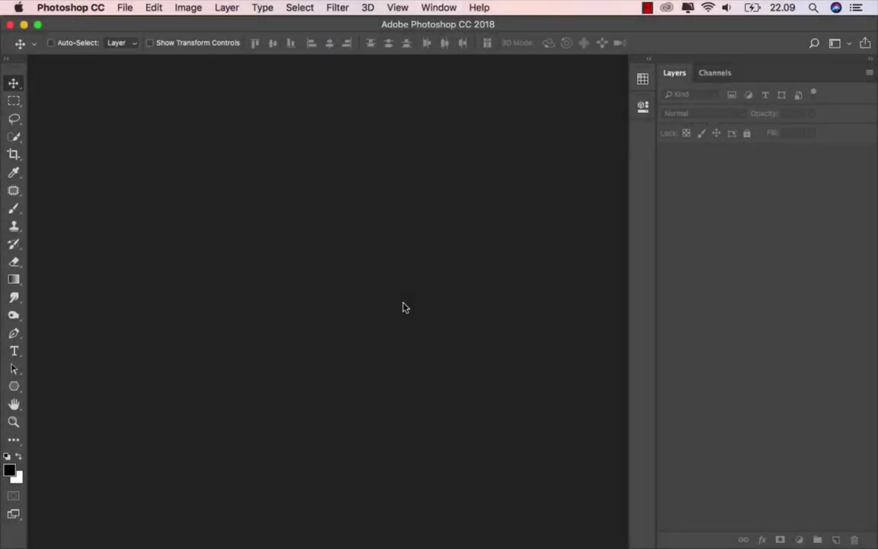
Create a blank 3000 × 2000 px, 300 ppi document from the Custom recent preset.
{"action": "key", "text": "super+n"}
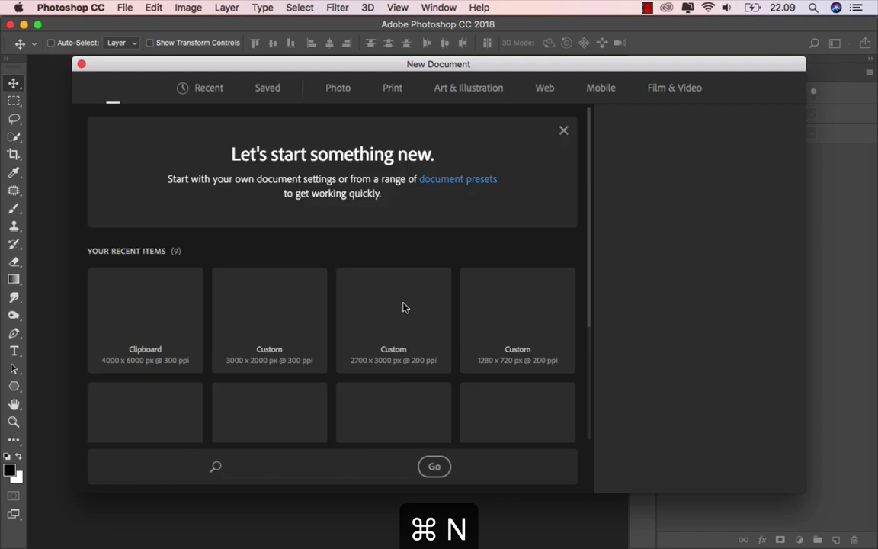
{"action": "left_click", "coordinate": [269, 349]}
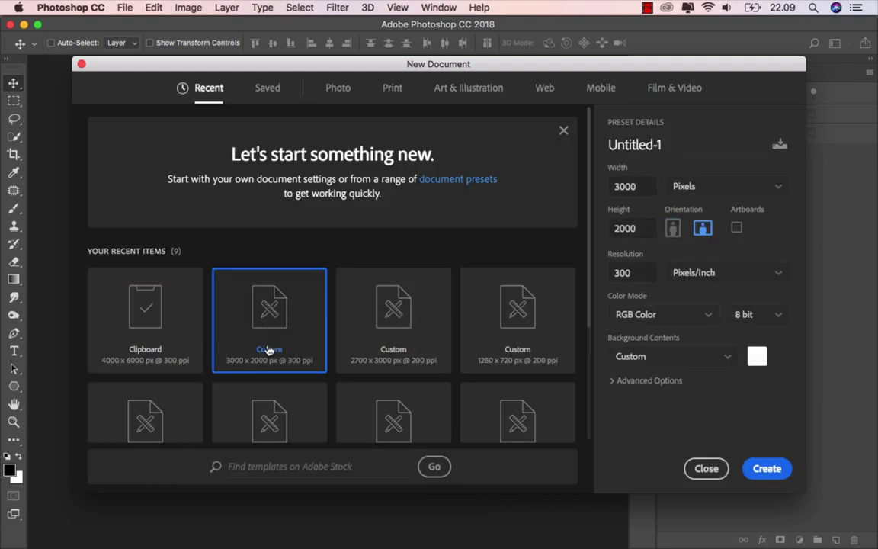
{"action": "left_click", "coordinate": [629, 186]}
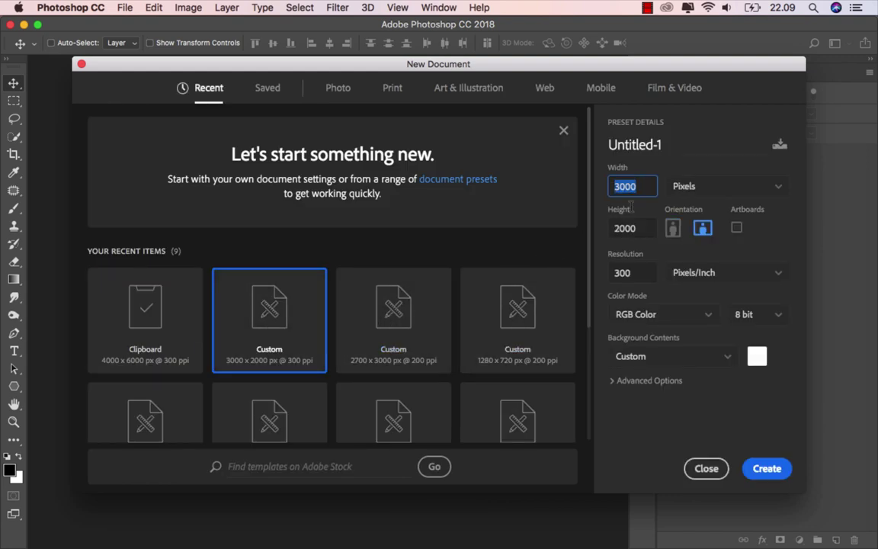
{"action": "left_click", "coordinate": [640, 230]}
{"action": "left_click", "coordinate": [619, 273]}
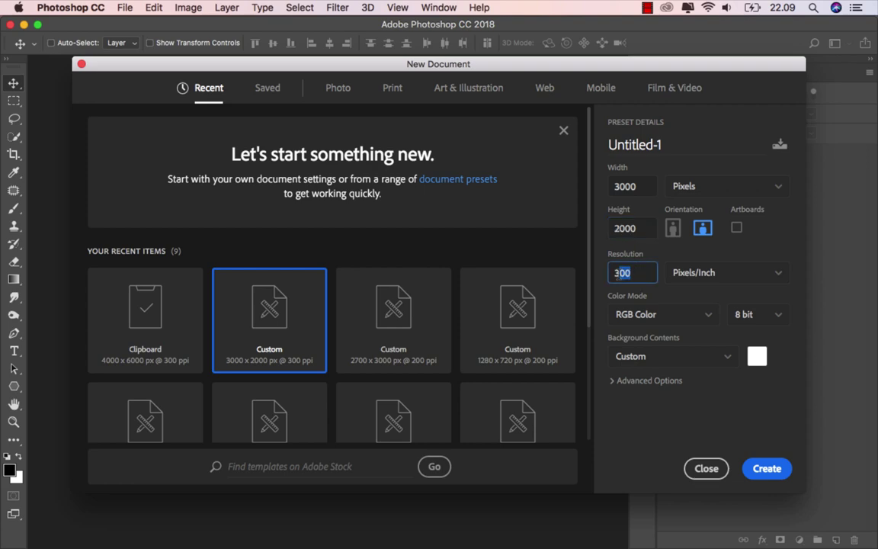
{"action": "left_click", "coordinate": [753, 468]}
{"action": "scroll", "coordinate": [401, 272], "scroll_direction": "up", "scroll_amount": 1}
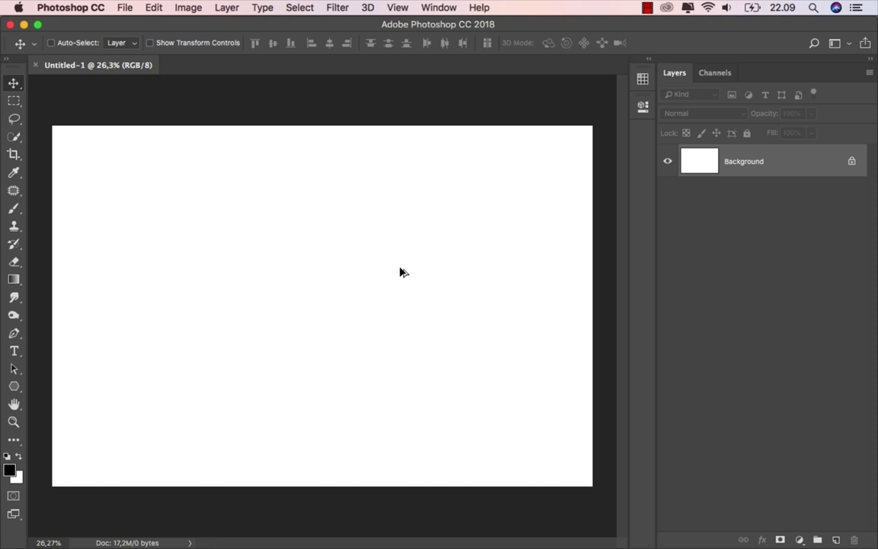
{"action": "scroll", "coordinate": [400, 272], "scroll_direction": "up", "scroll_amount": 1}
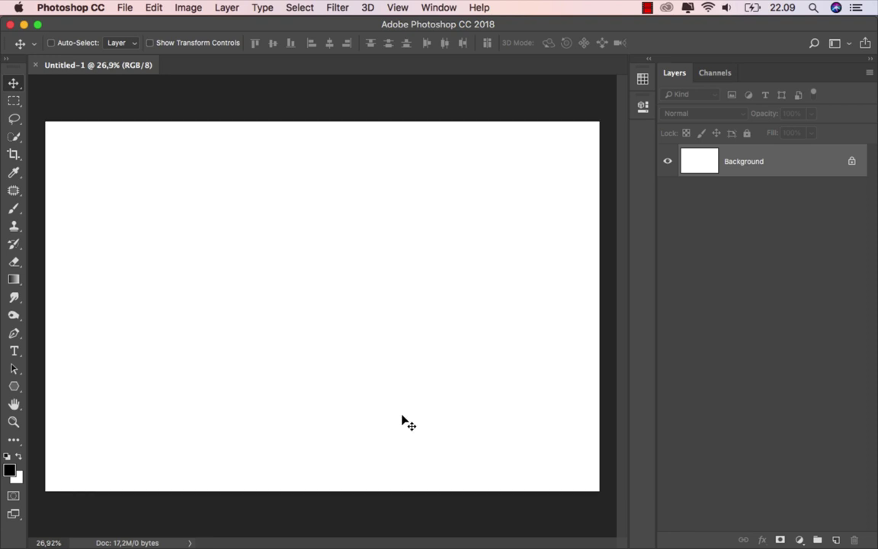
Drag decay_107_by_decay_stock_d2xpwnd.jpg from Finder onto the canvas and commit the placement.
{"action": "mouse_move", "coordinate": [377, 540]}
{"action": "left_click", "coordinate": [376, 532]}
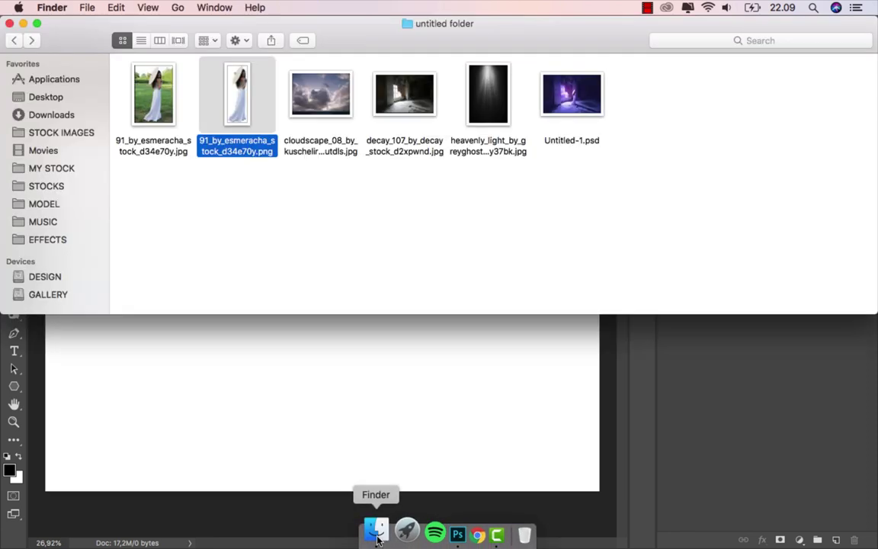
{"action": "left_click", "coordinate": [419, 122]}
{"action": "left_click_drag", "start_coordinate": [401, 112], "coordinate": [353, 371]}
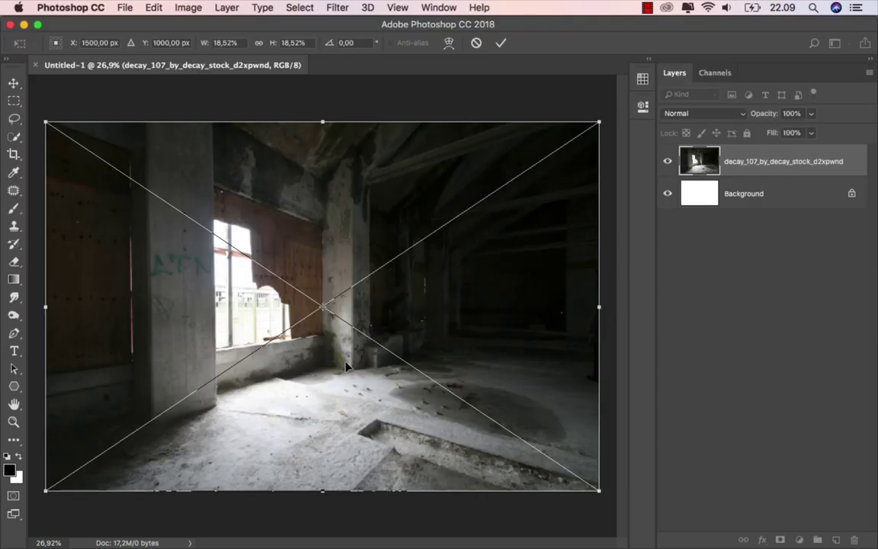
{"action": "left_click", "coordinate": [500, 43]}
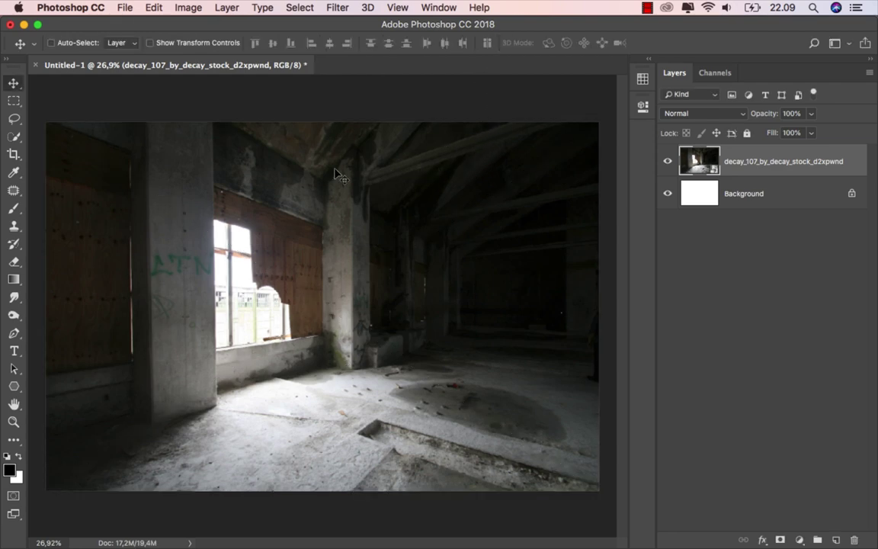
Quick-select the bright window, invert the selection, and add a layer mask hiding the window.
{"action": "left_click_drag", "start_coordinate": [14, 136], "coordinate": [48, 138]}
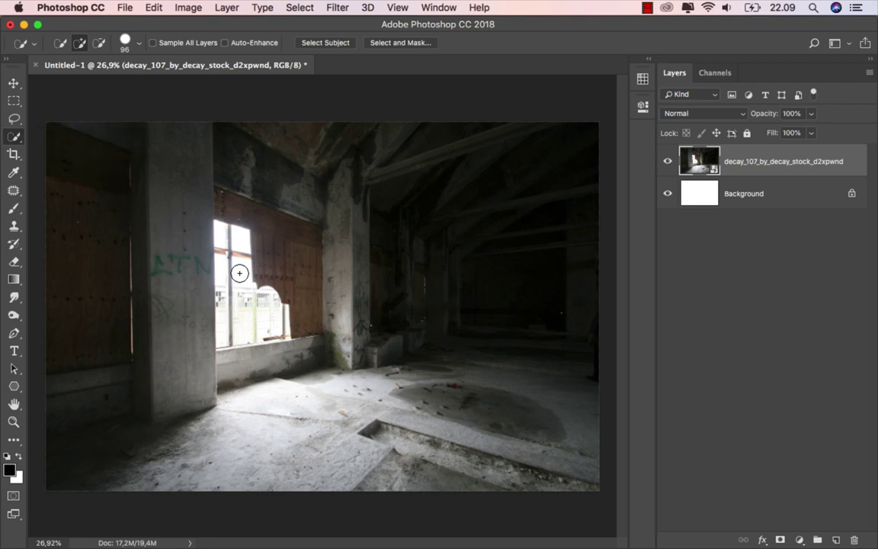
{"action": "left_click", "coordinate": [227, 235]}
{"action": "left_click_drag", "start_coordinate": [232, 280], "coordinate": [257, 329]}
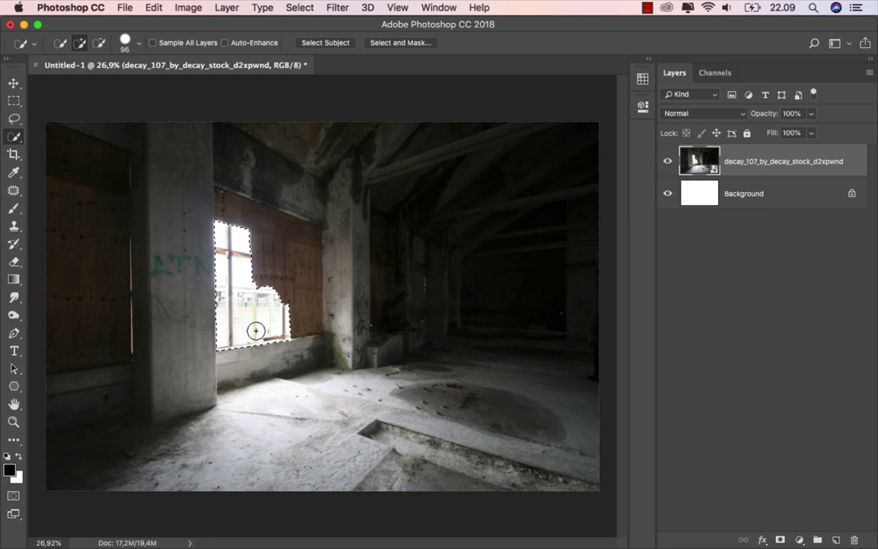
{"action": "left_click", "coordinate": [300, 8]}
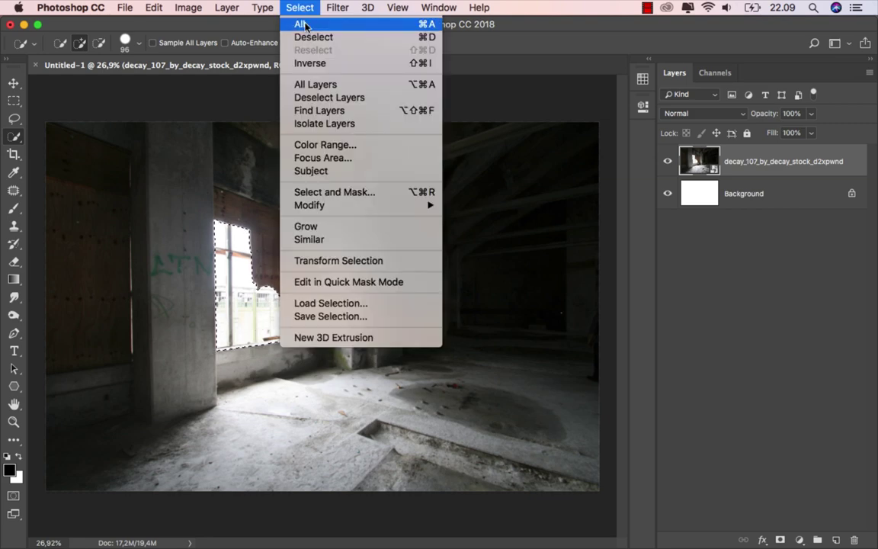
{"action": "left_click", "coordinate": [320, 64]}
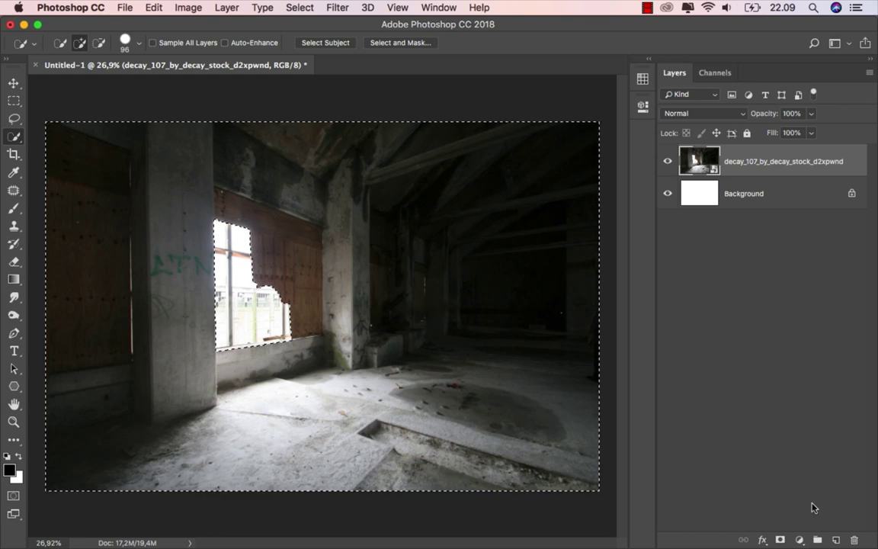
{"action": "left_click", "coordinate": [779, 539]}
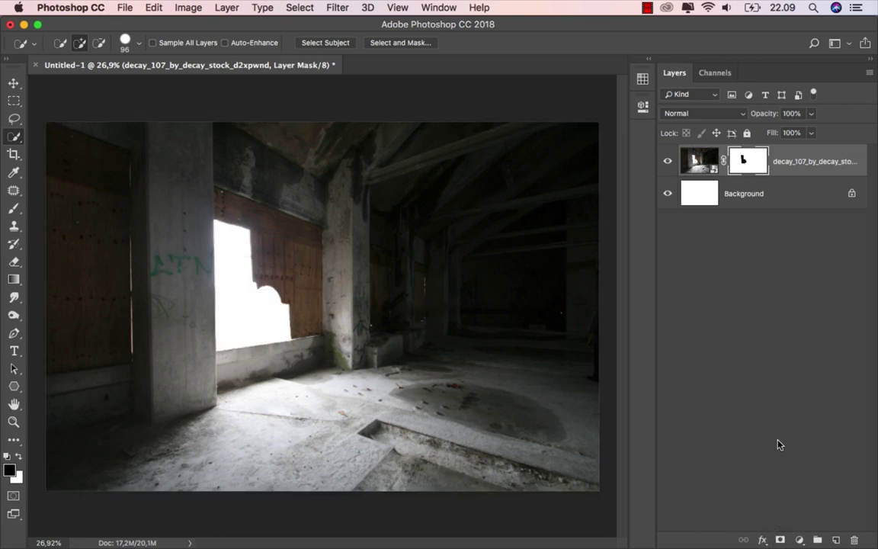
{"action": "left_click", "coordinate": [772, 205]}
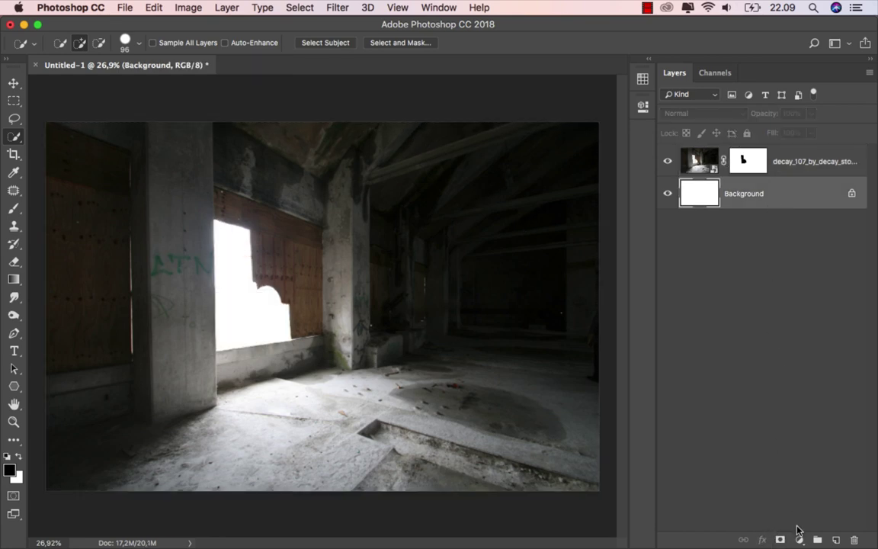
Add a mid-grey #7f7f7f Solid Color fill layer beneath the room photo.
{"action": "left_click", "coordinate": [798, 531]}
{"action": "left_click", "coordinate": [807, 284]}
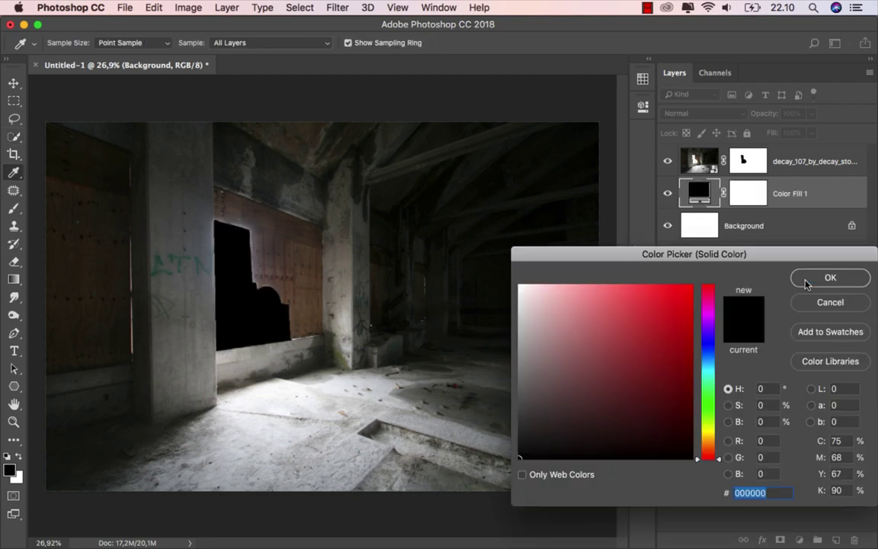
{"action": "left_click_drag", "start_coordinate": [535, 372], "coordinate": [508, 372]}
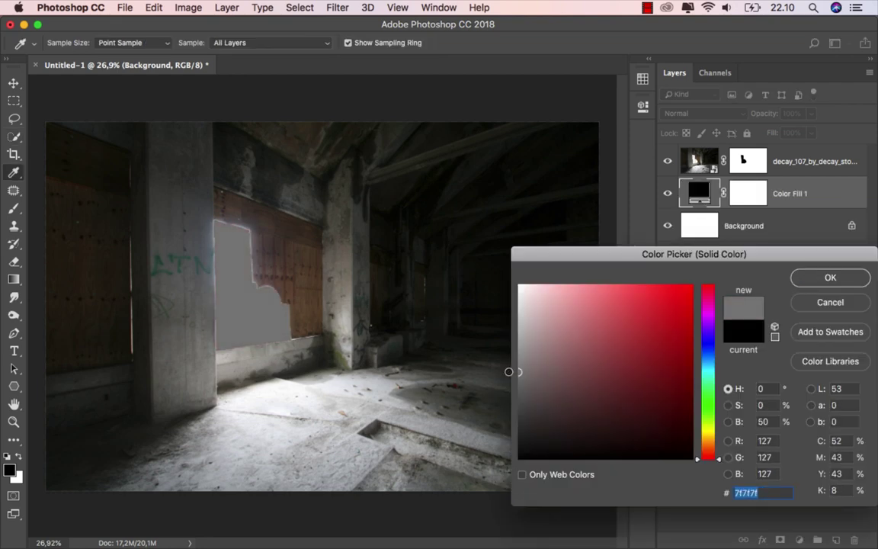
{"action": "left_click", "coordinate": [809, 277]}
{"action": "left_click", "coordinate": [748, 162]}
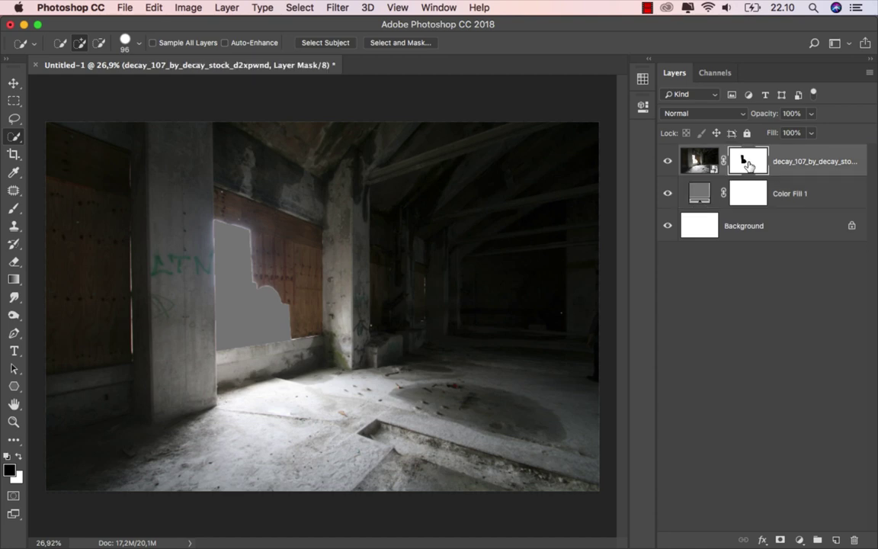
Set up a round mask brush at 100% opacity, 70% hardness and 35 px size.
{"action": "left_click_drag", "start_coordinate": [13, 207], "coordinate": [54, 211]}
{"action": "left_click", "coordinate": [65, 208]}
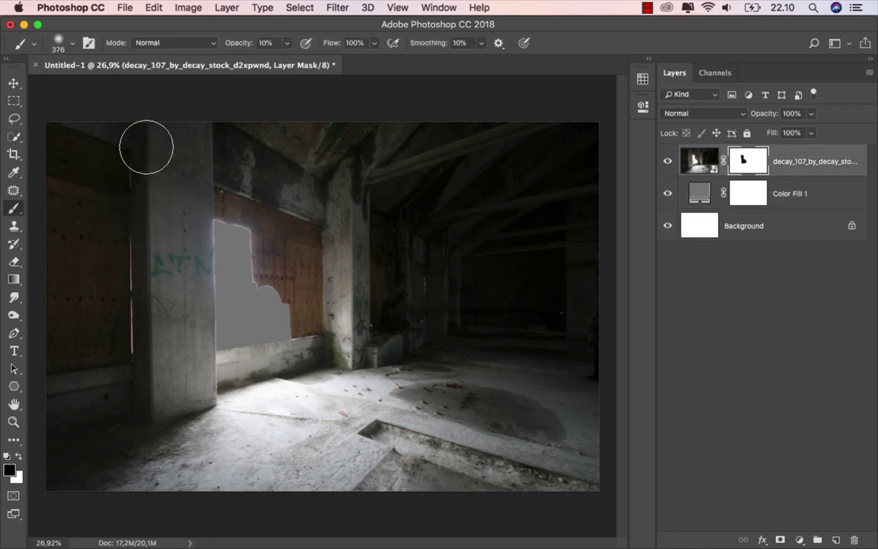
{"action": "left_click", "coordinate": [286, 44]}
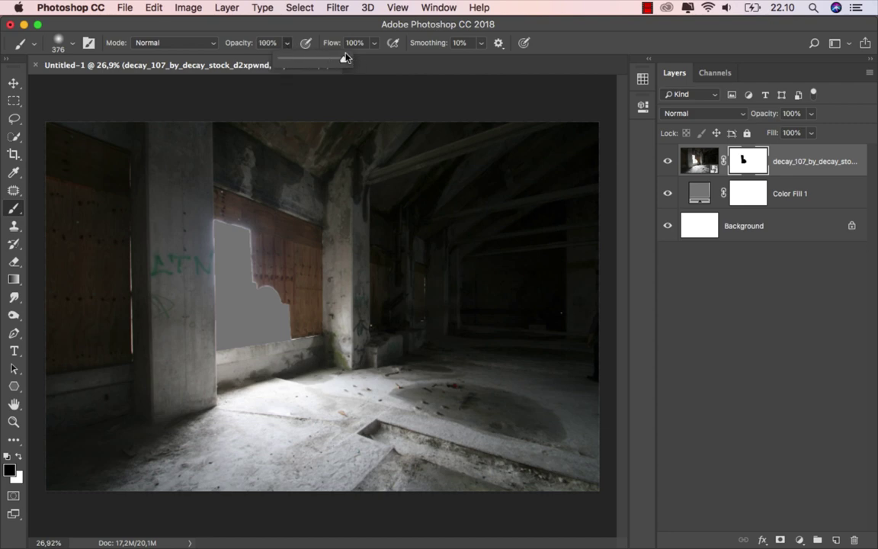
{"action": "left_click_drag", "start_coordinate": [298, 62], "coordinate": [349, 60]}
{"action": "scroll", "coordinate": [214, 238], "scroll_direction": "up", "scroll_amount": 3}
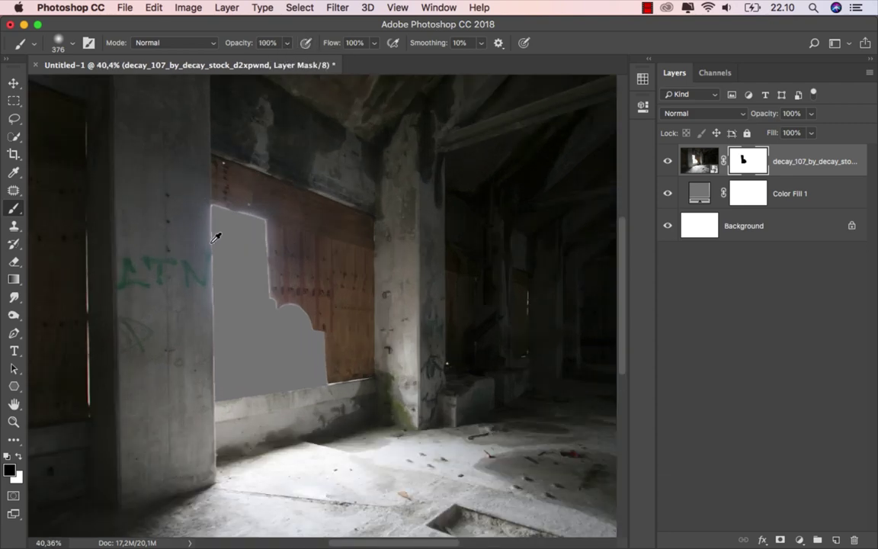
{"action": "scroll", "coordinate": [220, 251], "scroll_direction": "up", "scroll_amount": 3}
{"action": "scroll", "coordinate": [244, 275], "scroll_direction": "up", "scroll_amount": 1}
{"action": "scroll", "coordinate": [320, 268], "scroll_direction": "up", "scroll_amount": 1}
{"action": "right_click", "coordinate": [340, 268]}
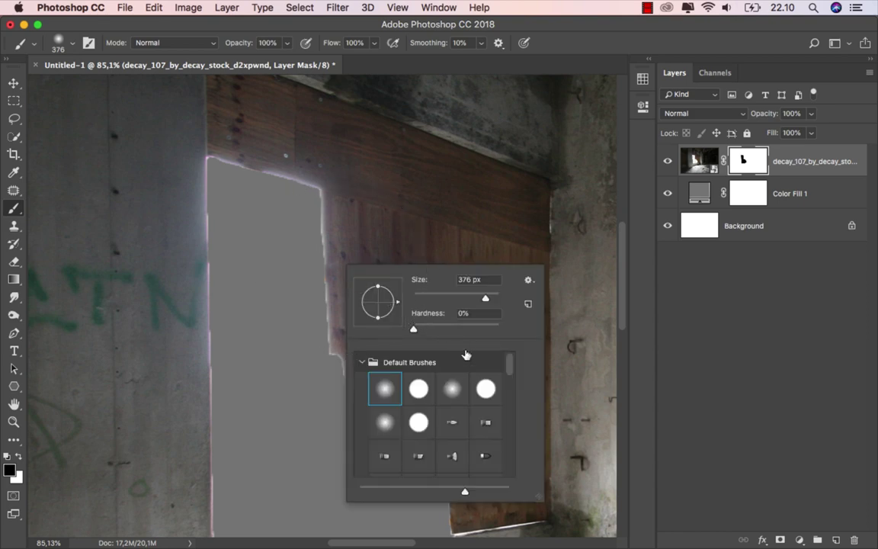
{"action": "left_click", "coordinate": [418, 389]}
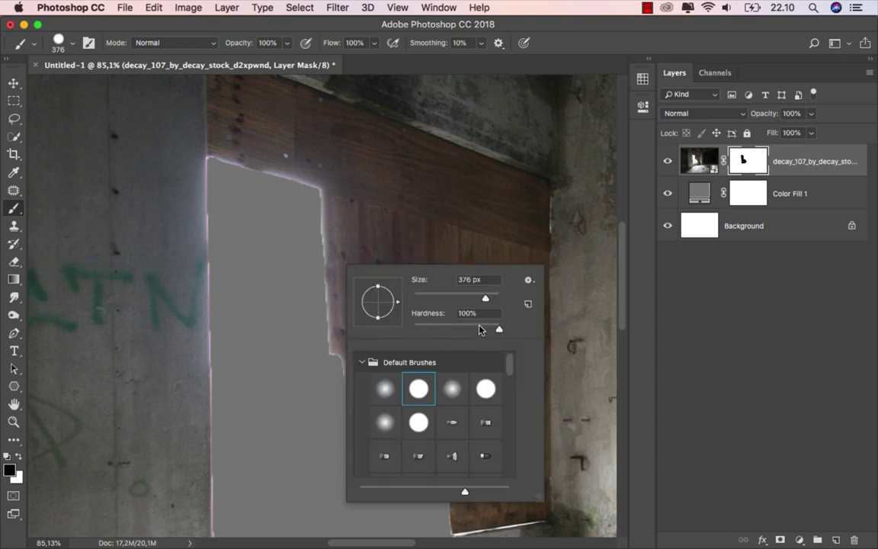
{"action": "left_click_drag", "start_coordinate": [480, 330], "coordinate": [434, 298]}
{"action": "key", "text": "Return"}
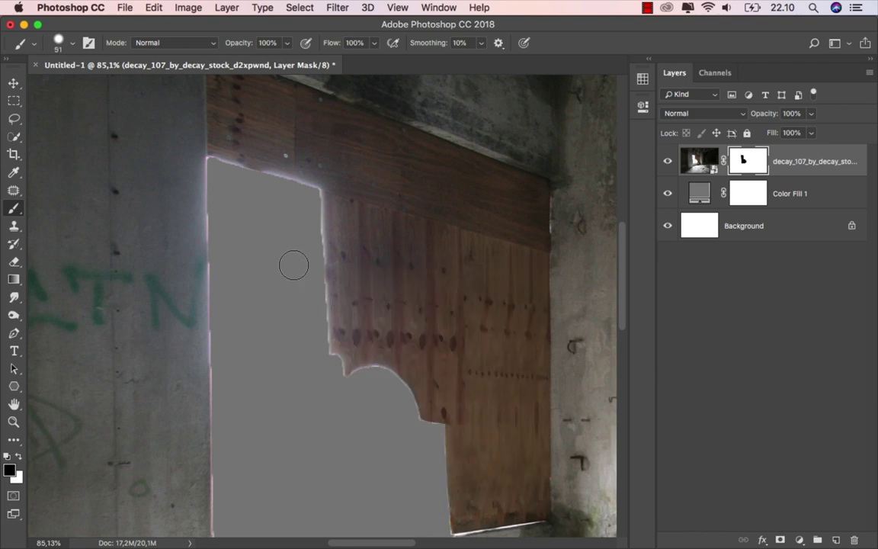
{"action": "scroll", "coordinate": [294, 265], "scroll_direction": "up", "scroll_amount": 2}
{"action": "scroll", "coordinate": [299, 254], "scroll_direction": "up", "scroll_amount": 2}
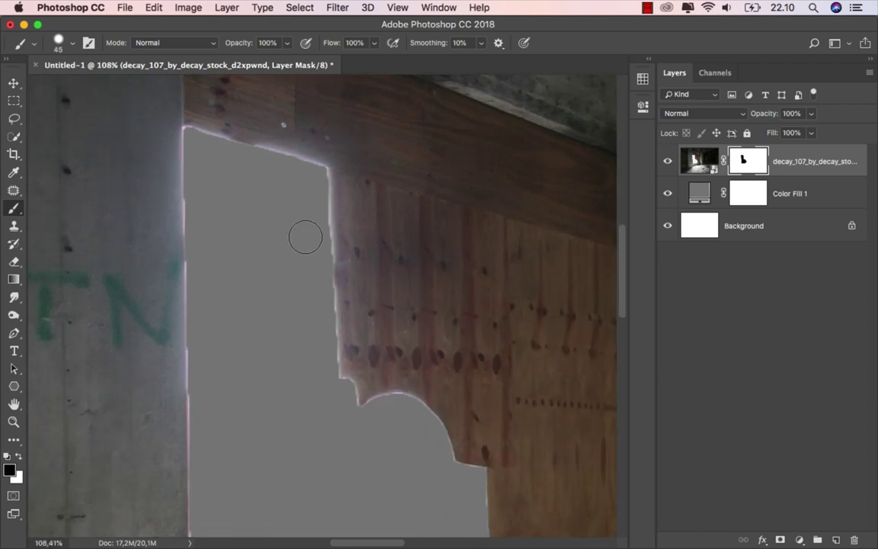
{"action": "key", "text": "bracketleft"}
Paint the mask clean along the window's right, curved wood, top and left edges.
{"action": "left_click_drag", "start_coordinate": [328, 294], "coordinate": [329, 338]}
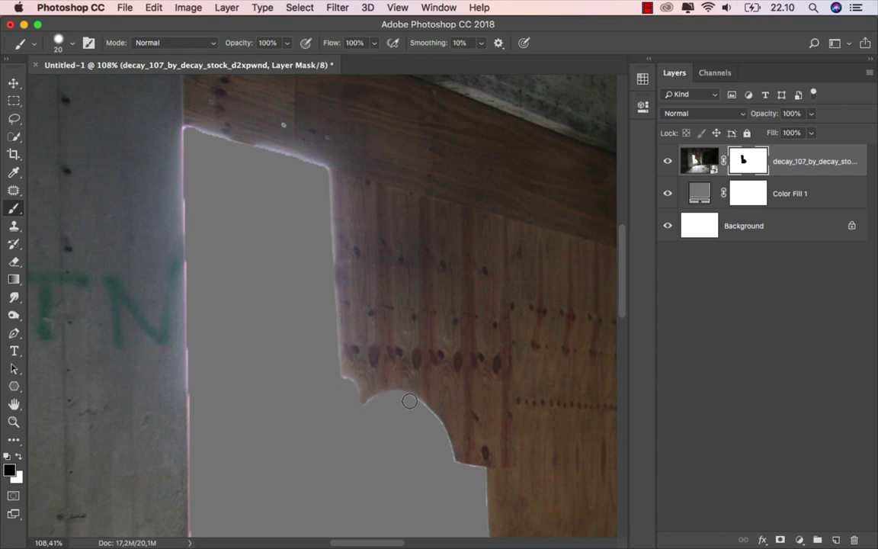
{"action": "left_click_drag", "start_coordinate": [435, 424], "coordinate": [447, 456]}
{"action": "mouse_move", "coordinate": [239, 147]}
{"action": "left_mouse_down"}
{"action": "mouse_move", "coordinate": [201, 136]}
{"action": "mouse_move", "coordinate": [189, 221]}
{"action": "mouse_move", "coordinate": [193, 434]}
{"action": "left_mouse_up"}
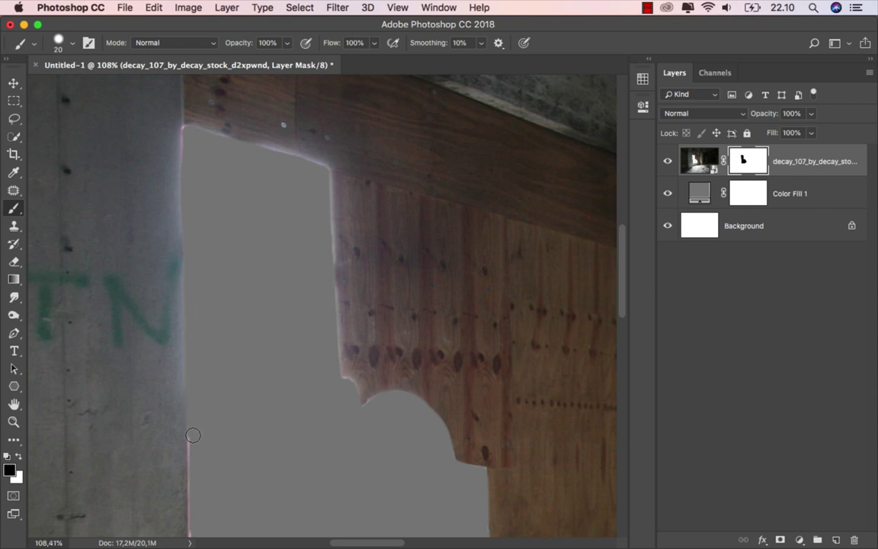
{"action": "left_click_drag", "start_coordinate": [254, 470], "coordinate": [245, 208]}
{"action": "left_click_drag", "start_coordinate": [181, 198], "coordinate": [179, 378]}
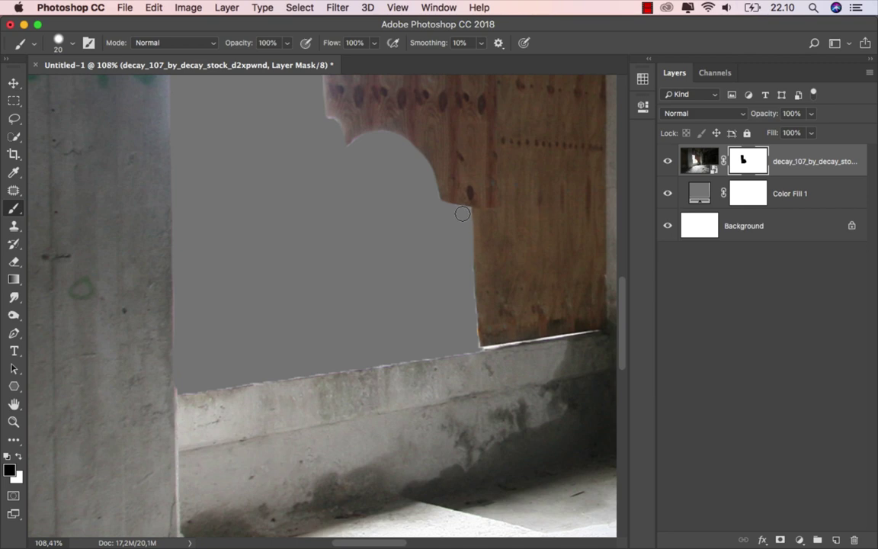
{"action": "left_click_drag", "start_coordinate": [469, 240], "coordinate": [474, 340]}
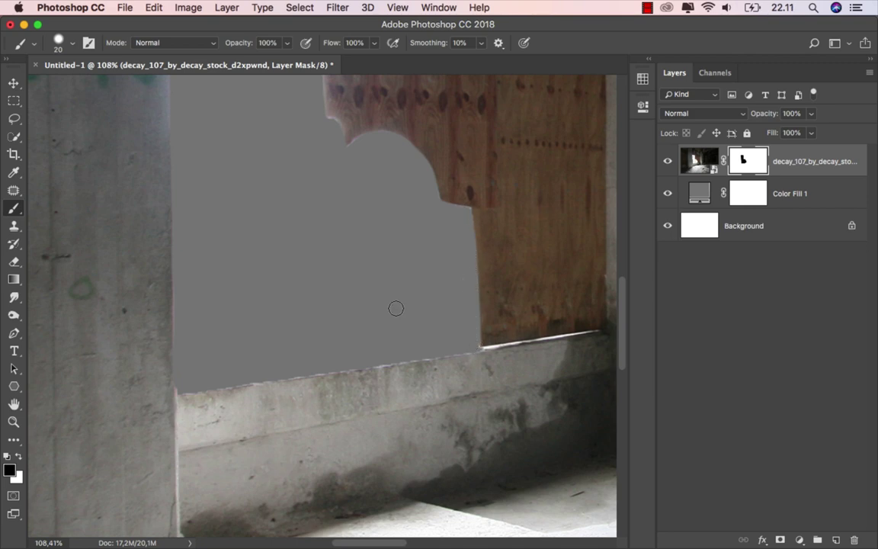
Restore the ledge top in white, then hide the leftover sliver above it in black.
{"action": "left_click", "coordinate": [20, 457]}
{"action": "left_click_drag", "start_coordinate": [172, 392], "coordinate": [476, 347]}
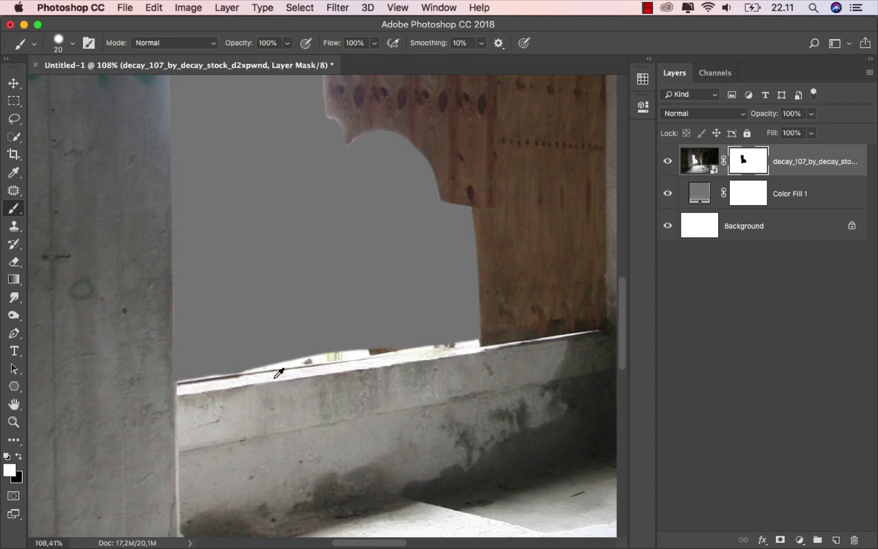
{"action": "scroll", "coordinate": [275, 371], "scroll_direction": "up", "scroll_amount": 3, "text": "alt"}
{"action": "left_click", "coordinate": [18, 457]}
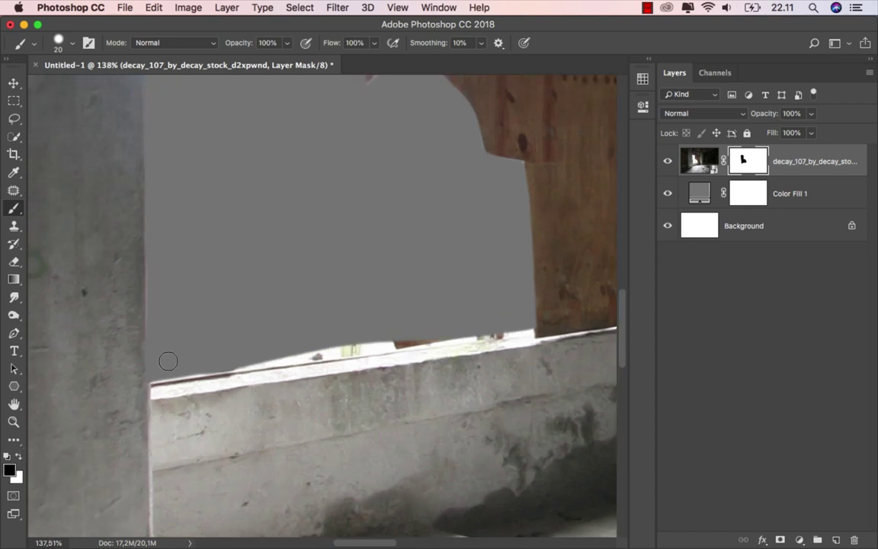
{"action": "left_click_drag", "start_coordinate": [155, 373], "coordinate": [510, 326]}
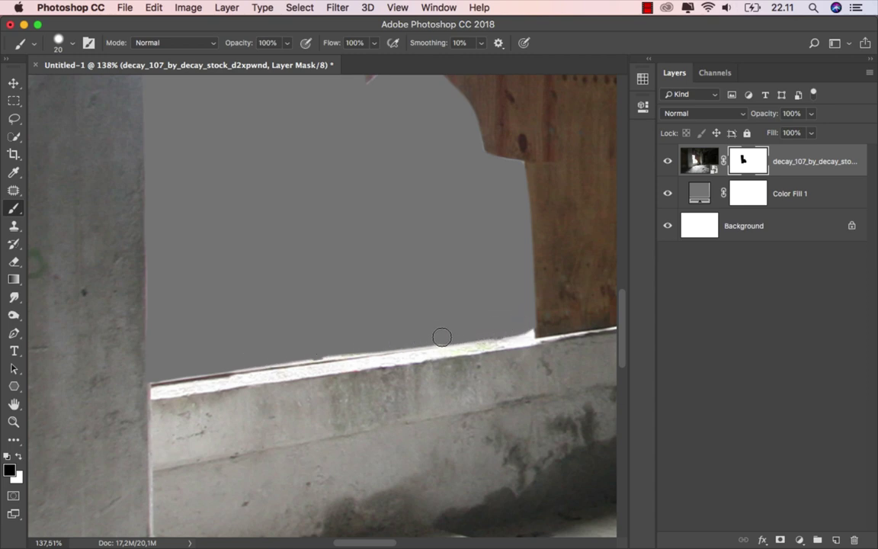
{"action": "left_click_drag", "start_coordinate": [382, 347], "coordinate": [171, 372]}
{"action": "key", "text": "bracketleft"}
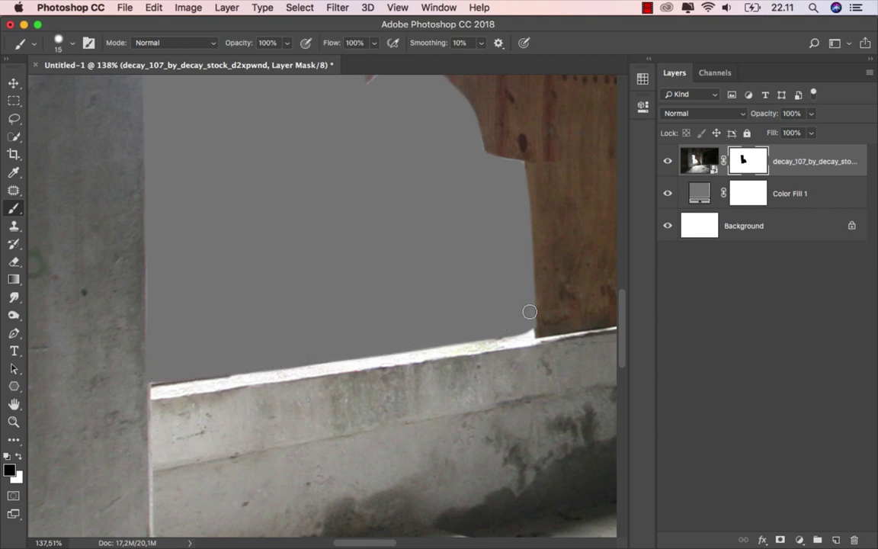
{"action": "key", "text": "bracketleft"}
{"action": "key", "text": "bracketleft"}
{"action": "left_click", "coordinate": [18, 456]}
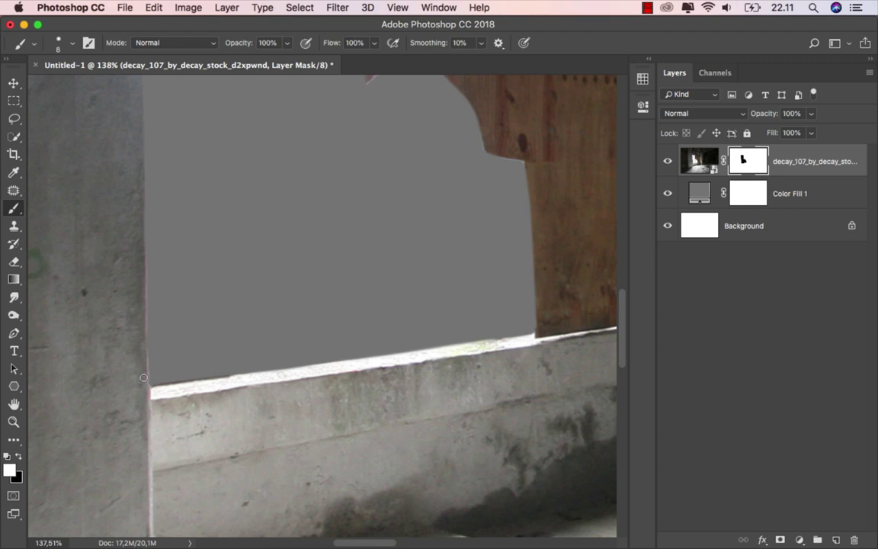
{"action": "left_click", "coordinate": [14, 83]}
Apply Unsharp Mask to the room photo layer: Amount 50%, Radius 1,0 px, Threshold 0.
{"action": "key", "text": "super+0"}
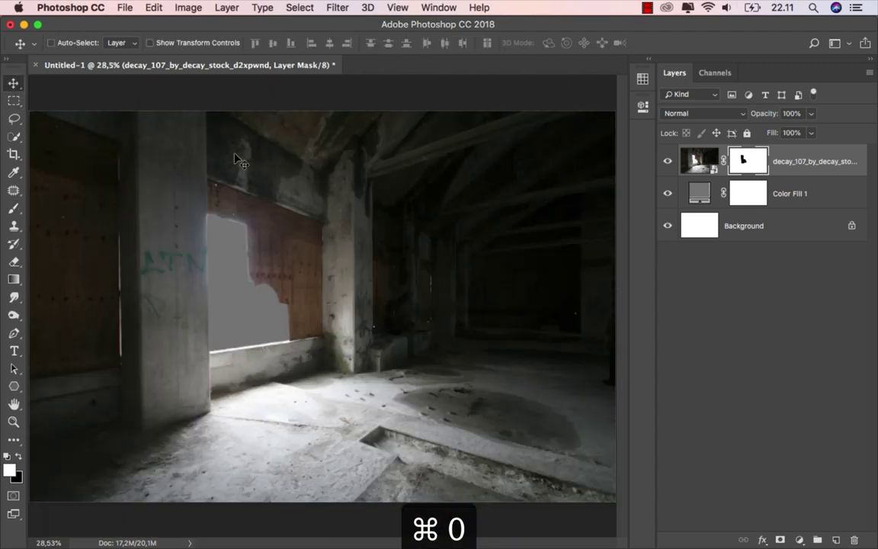
{"action": "left_click", "coordinate": [793, 166]}
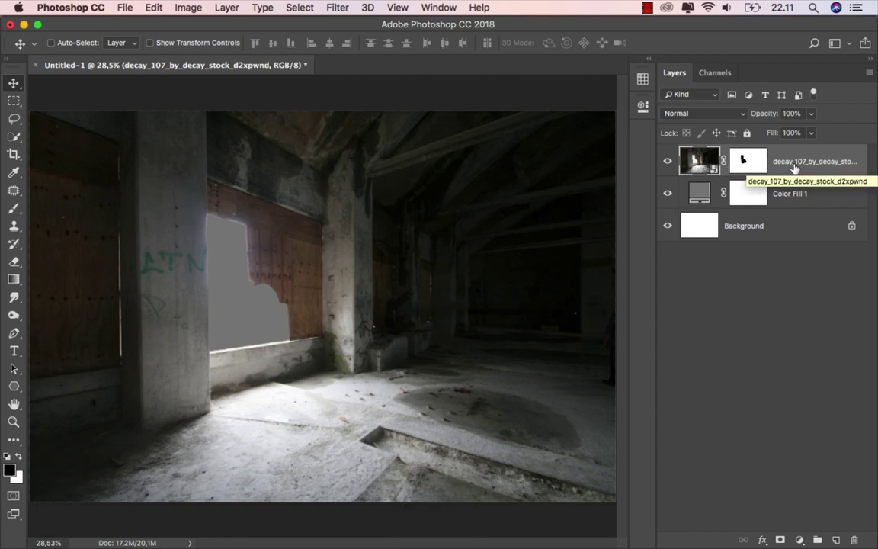
{"action": "left_click", "coordinate": [337, 9]}
{"action": "mouse_move", "coordinate": [353, 249]}
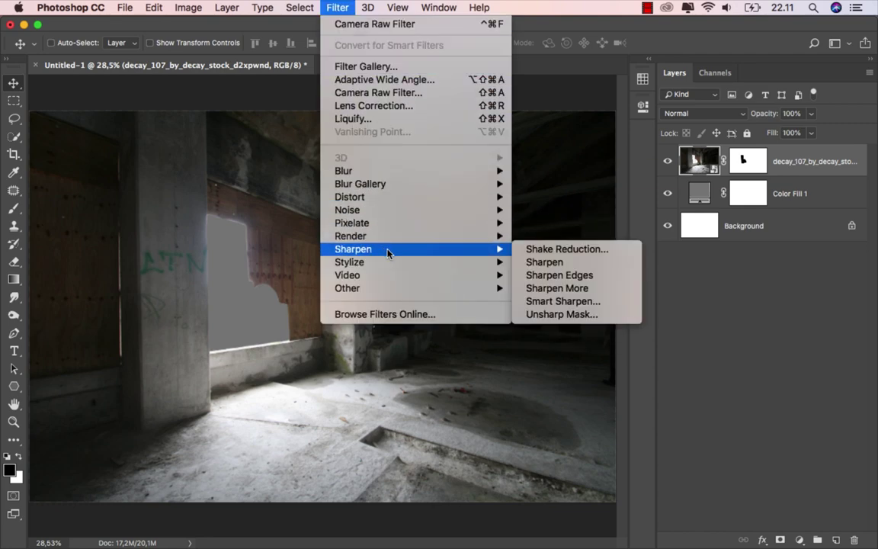
{"action": "left_click", "coordinate": [566, 321]}
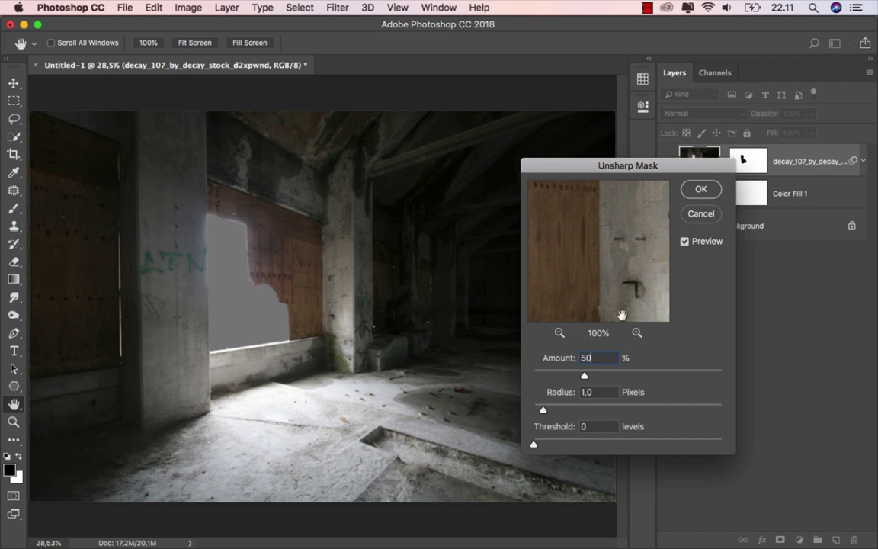
{"action": "left_click_drag", "start_coordinate": [622, 315], "coordinate": [613, 294]}
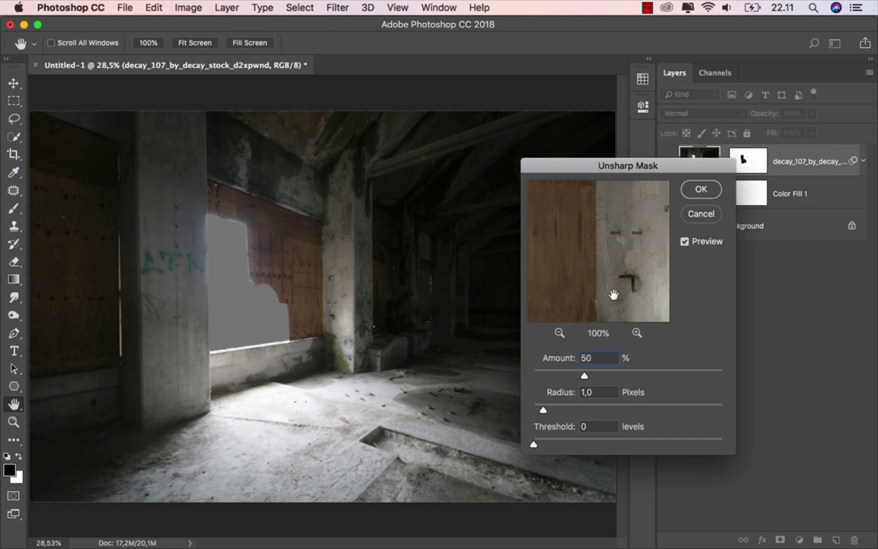
{"action": "left_click", "coordinate": [701, 190]}
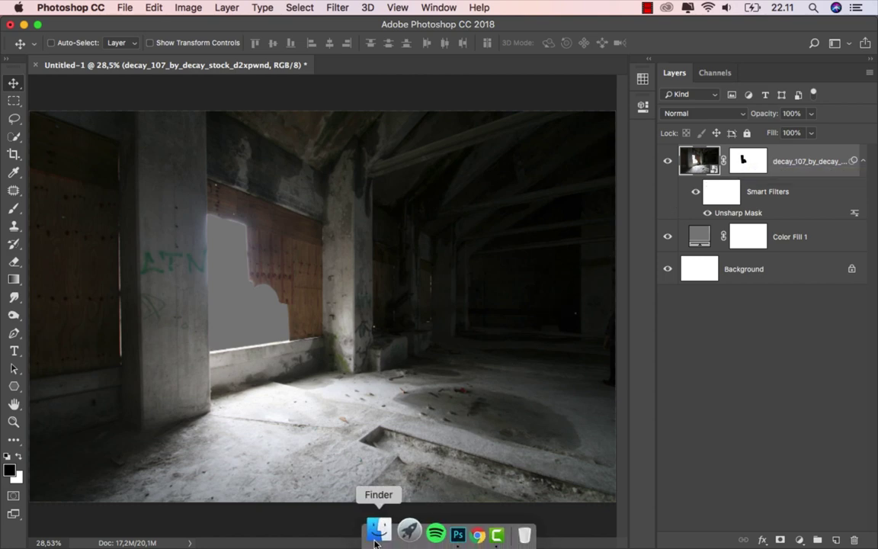
Place the cloudscape_08 image from Finder and move its layer below the room photo.
{"action": "left_click", "coordinate": [376, 540]}
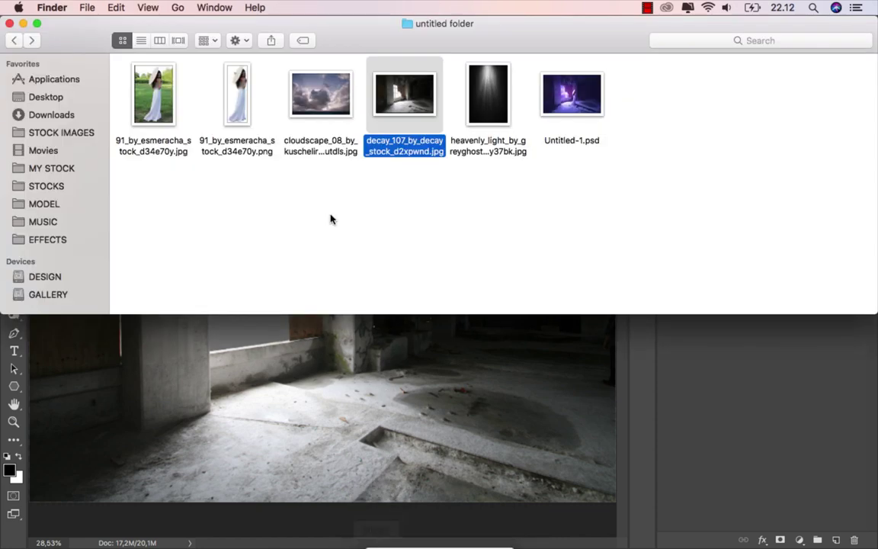
{"action": "left_click_drag", "start_coordinate": [320, 95], "coordinate": [336, 364]}
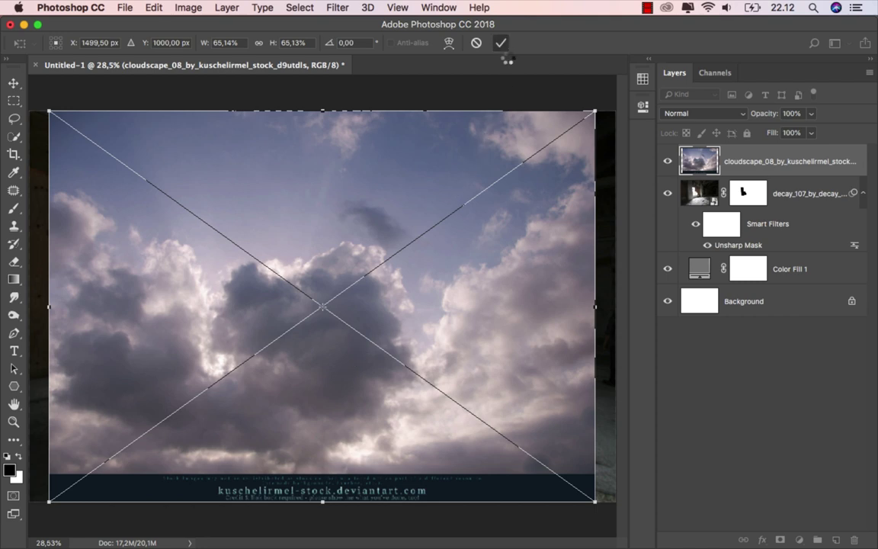
{"action": "left_click", "coordinate": [501, 43]}
{"action": "left_click_drag", "start_coordinate": [757, 168], "coordinate": [755, 246]}
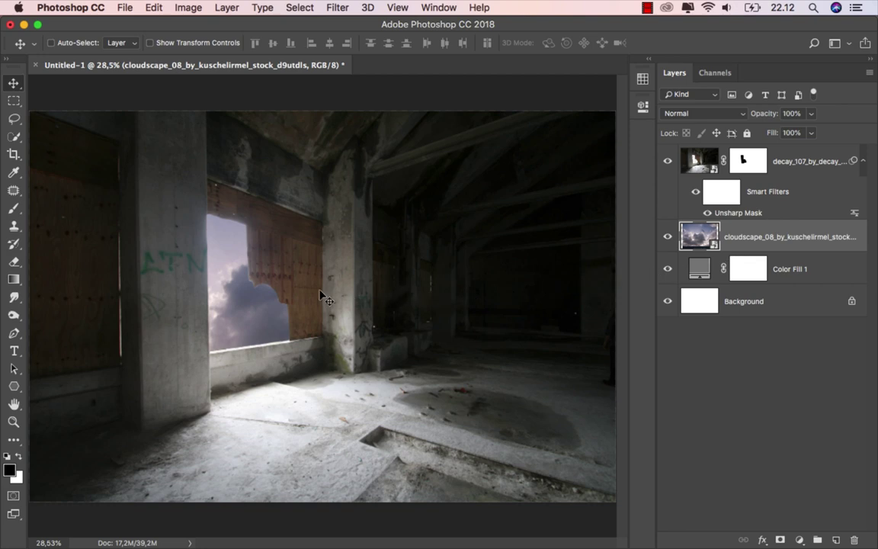
Shift the clouds right to fill the window, then add an empty Layer 1.
{"action": "scroll", "coordinate": [319, 297], "scroll_direction": "down", "scroll_amount": 2}
{"action": "left_click_drag", "start_coordinate": [310, 305], "coordinate": [329, 305]}
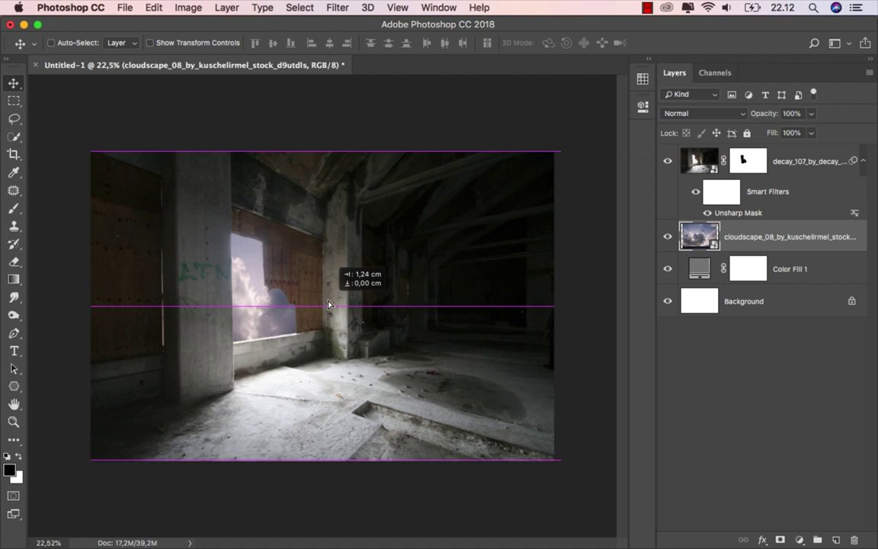
{"action": "left_click_drag", "start_coordinate": [329, 305], "coordinate": [373, 307]}
{"action": "scroll", "coordinate": [382, 325], "scroll_direction": "up", "scroll_amount": 1}
{"action": "scroll", "coordinate": [382, 324], "scroll_direction": "up", "scroll_amount": 1}
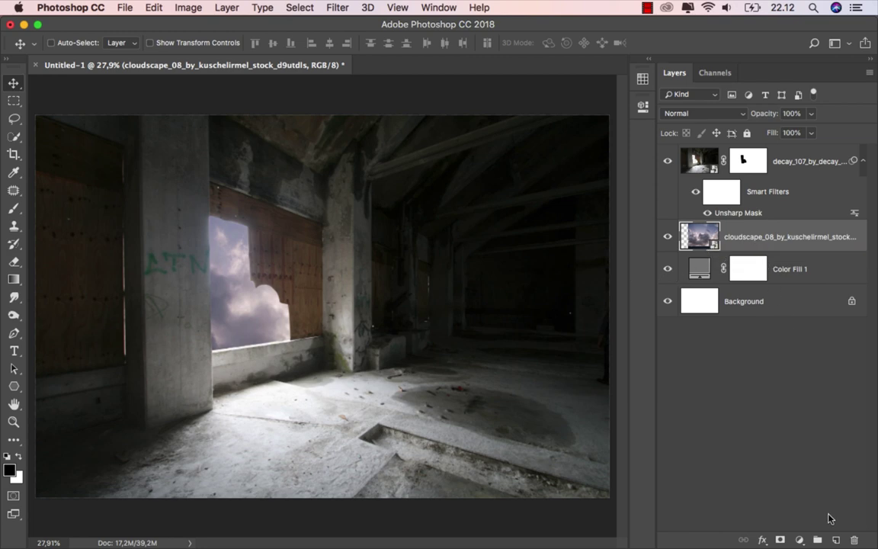
{"action": "key", "text": "ctrl+shift+alt+n"}
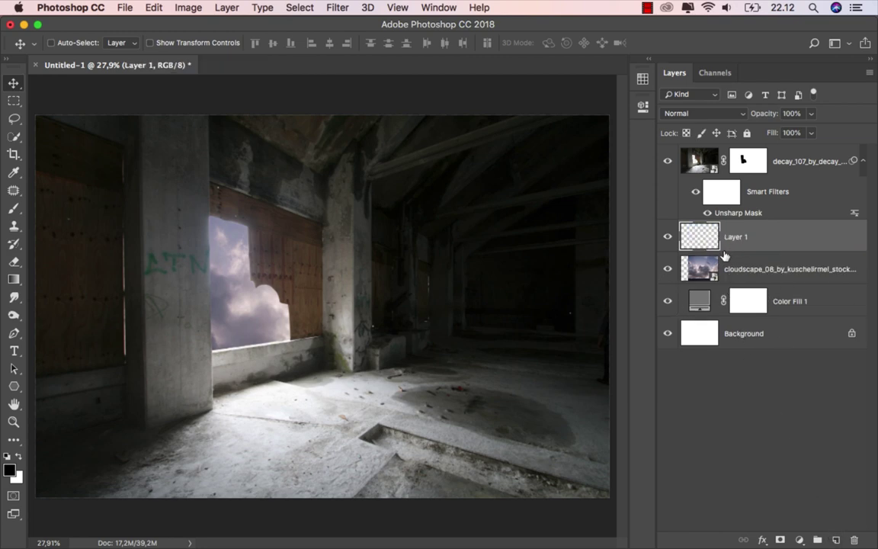
Choose the Brush tool with a very dark purple 09042a foreground colour.
{"action": "right_click", "coordinate": [13, 208]}
{"action": "left_click", "coordinate": [64, 209]}
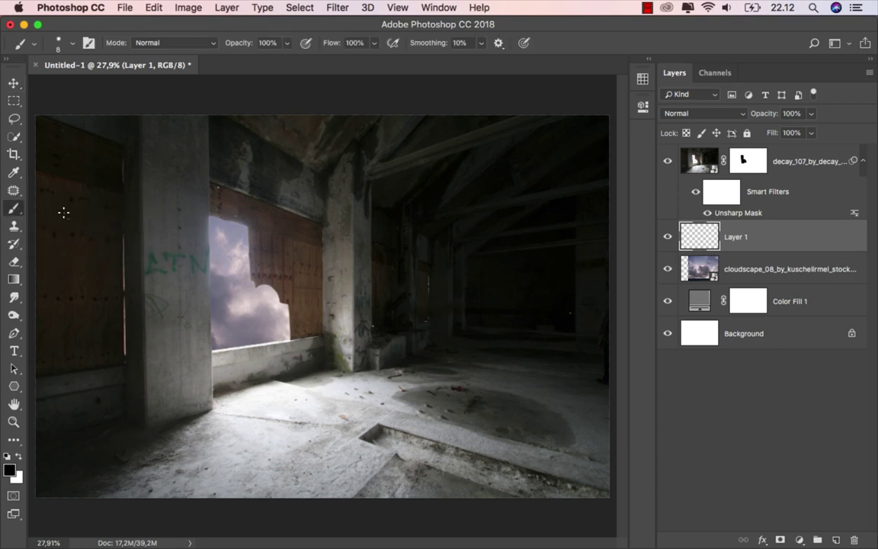
{"action": "left_click", "coordinate": [10, 470]}
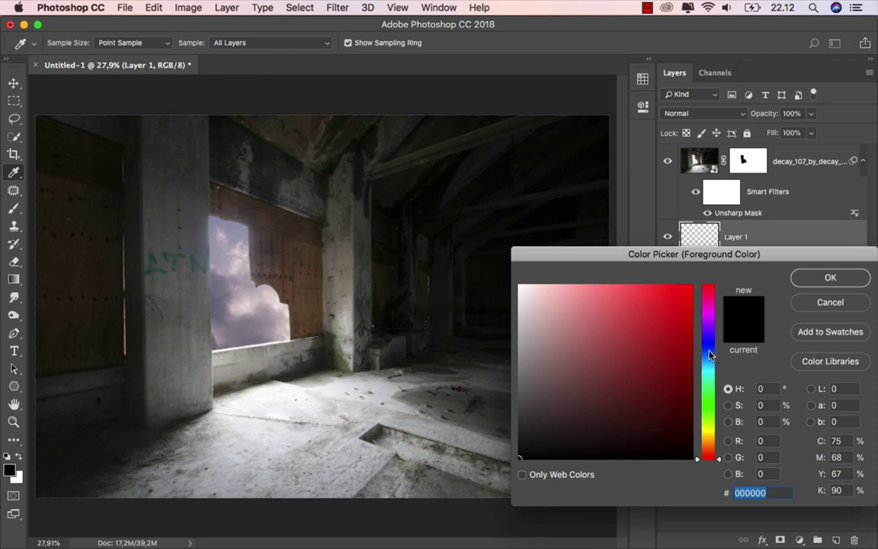
{"action": "left_click_drag", "start_coordinate": [710, 354], "coordinate": [714, 348]}
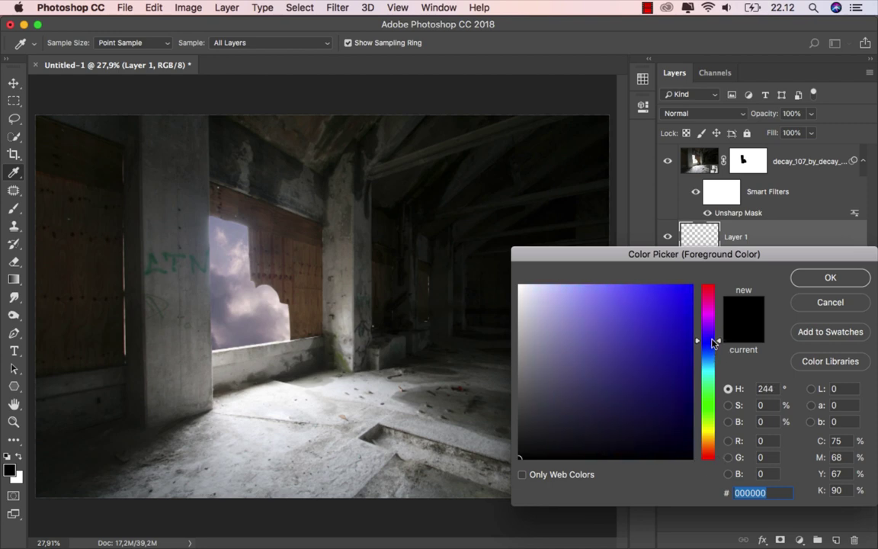
{"action": "left_click_drag", "start_coordinate": [713, 343], "coordinate": [713, 342]}
{"action": "mouse_move", "coordinate": [676, 414]}
{"action": "left_mouse_down"}
{"action": "mouse_move", "coordinate": [676, 430]}
{"action": "mouse_move", "coordinate": [661, 429]}
{"action": "left_mouse_up"}
{"action": "left_click", "coordinate": [814, 279]}
{"action": "key", "text": "b"}
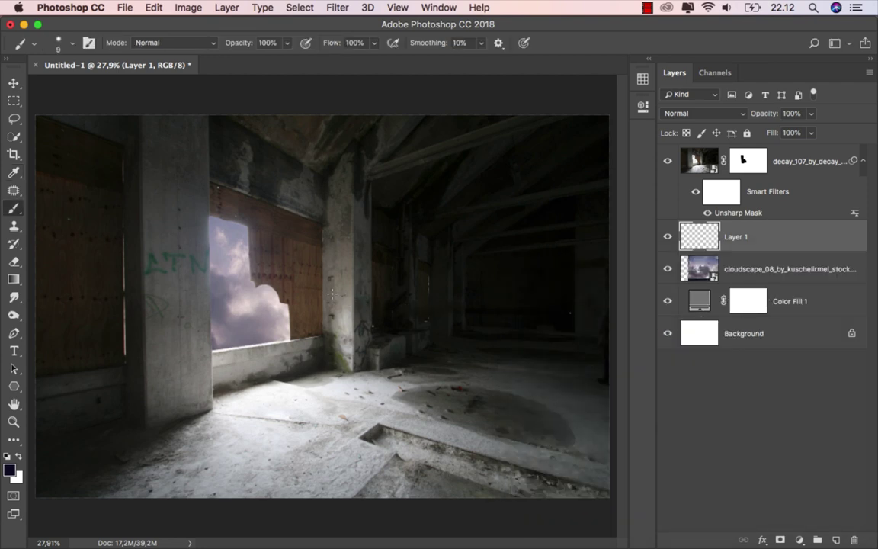
Paint the dark purple over the window on Layer 1 and blend it with Color Dodge.
{"action": "key", "text": "bracketright"}
{"action": "key", "text": "bracketright"}
{"action": "key", "text": "bracketright"}
{"action": "key", "text": "bracketright"}
{"action": "key", "text": "bracketright"}
{"action": "key", "text": "bracketright"}
{"action": "key", "text": "bracketright"}
{"action": "key", "text": "bracketright"}
{"action": "key", "text": "bracketright"}
{"action": "key", "text": "bracketright"}
{"action": "key", "text": "bracketright"}
{"action": "left_click_drag", "start_coordinate": [288, 300], "coordinate": [219, 229]}
{"action": "key", "text": "bracketright"}
{"action": "key", "text": "bracketright"}
{"action": "key", "text": "bracketright"}
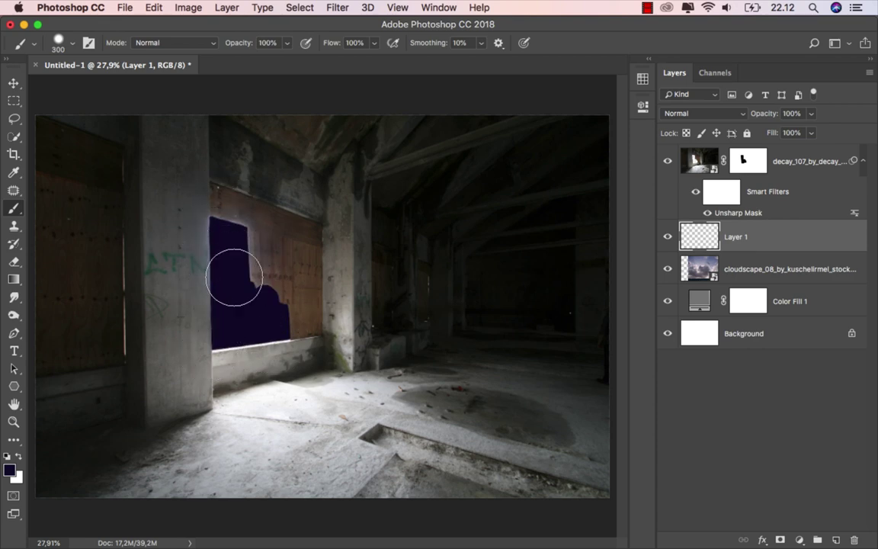
{"action": "left_click", "coordinate": [698, 114]}
{"action": "left_click", "coordinate": [690, 221]}
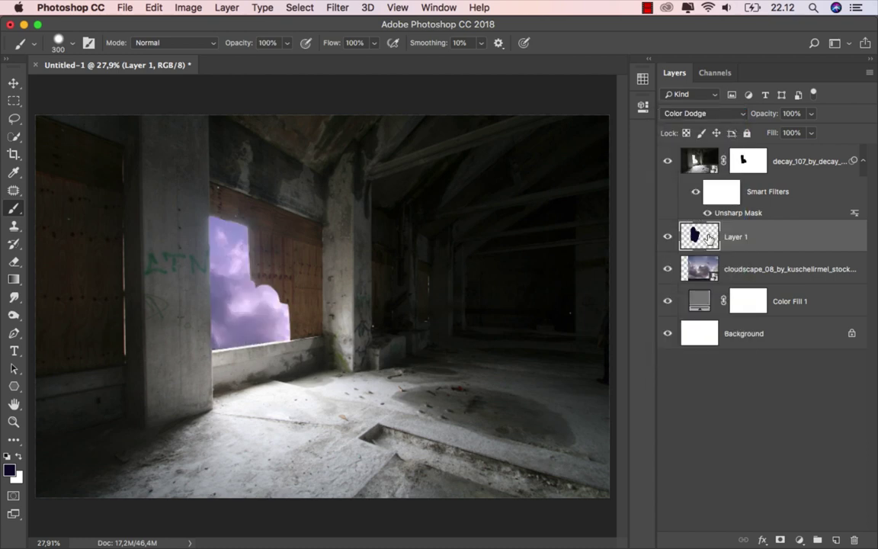
{"action": "left_click", "coordinate": [668, 237]}
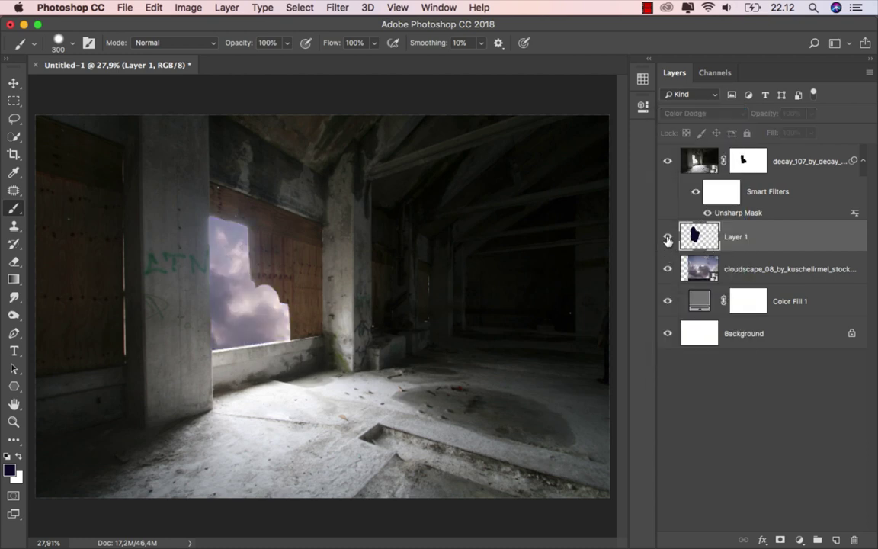
{"action": "left_click", "coordinate": [668, 237]}
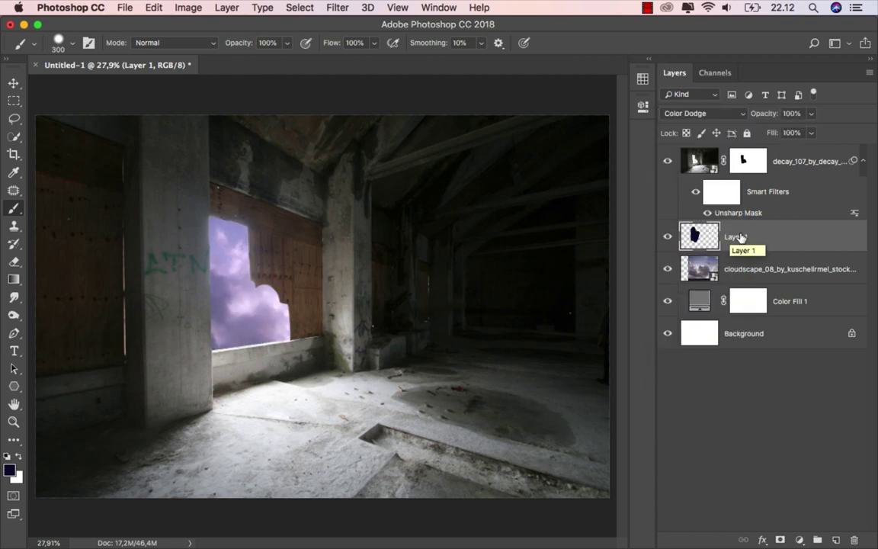
{"action": "left_click", "coordinate": [789, 163]}
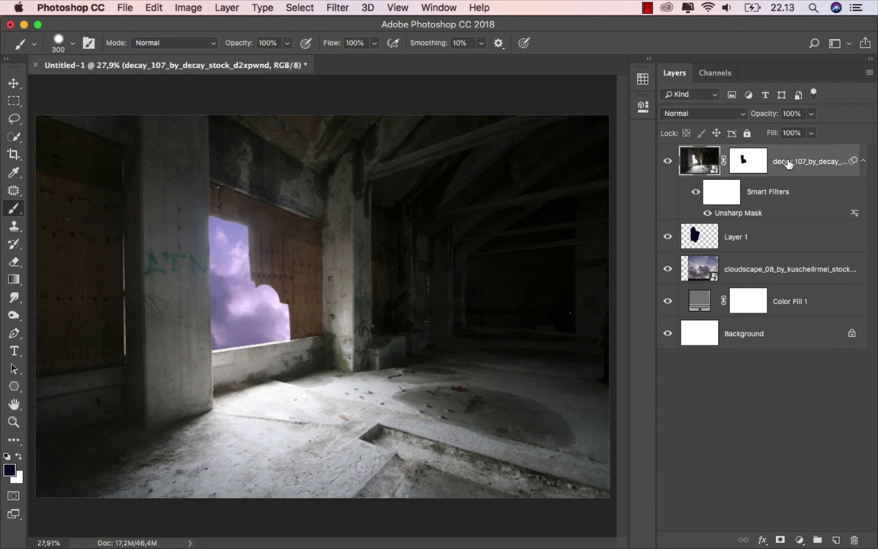
Add a Selective Color adjustment clipped to the room photo, with Whites selected.
{"action": "left_click", "coordinate": [15, 82]}
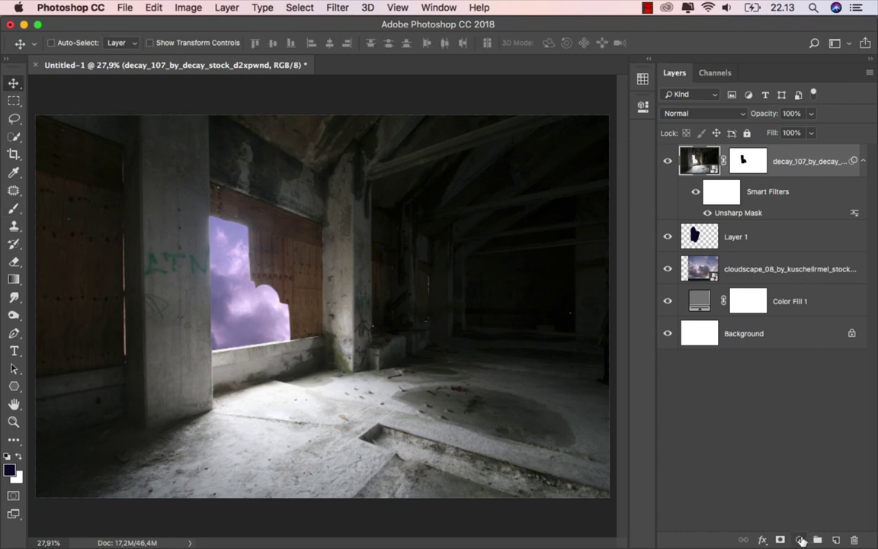
{"action": "left_click", "coordinate": [800, 540]}
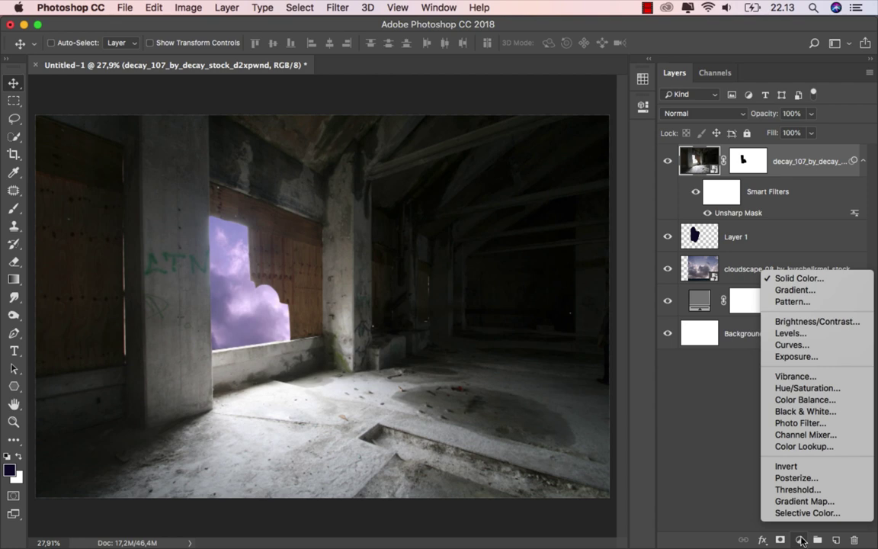
{"action": "left_click", "coordinate": [807, 514]}
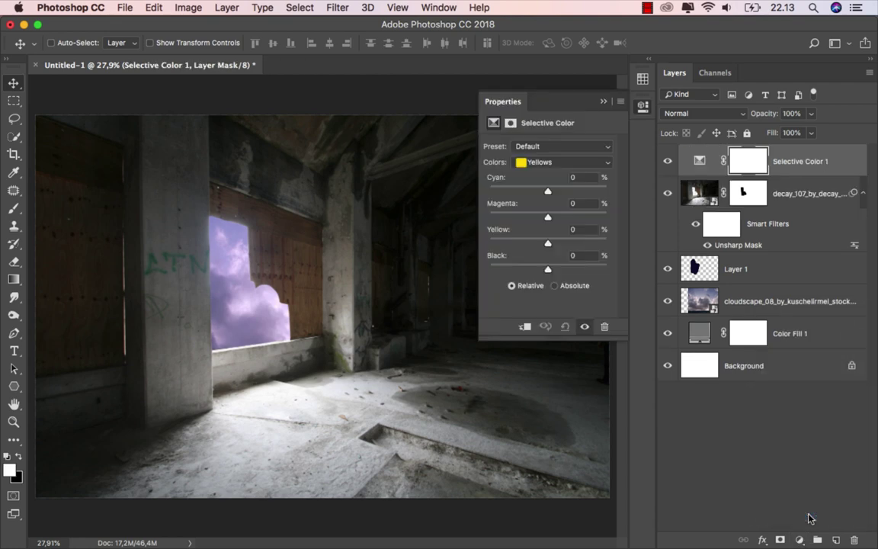
{"action": "left_click", "coordinate": [525, 328]}
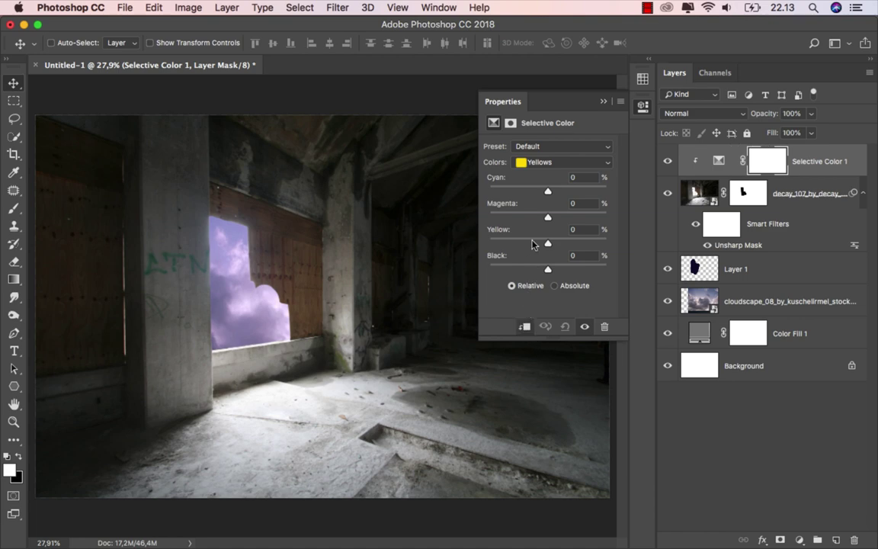
{"action": "left_click", "coordinate": [553, 162]}
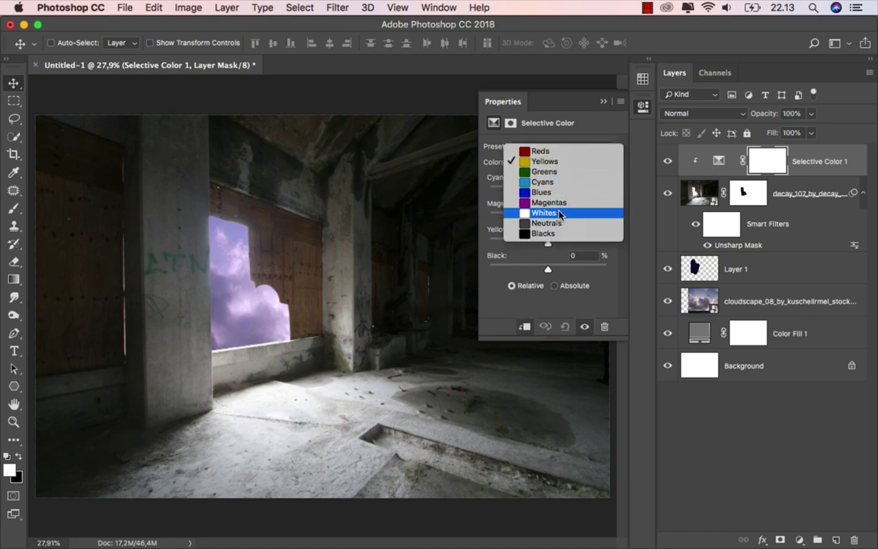
{"action": "left_click", "coordinate": [557, 213]}
{"action": "mouse_move", "coordinate": [564, 112]}
{"action": "left_mouse_down"}
{"action": "mouse_move", "coordinate": [565, 163]}
{"action": "mouse_move", "coordinate": [728, 215]}
{"action": "left_mouse_up"}
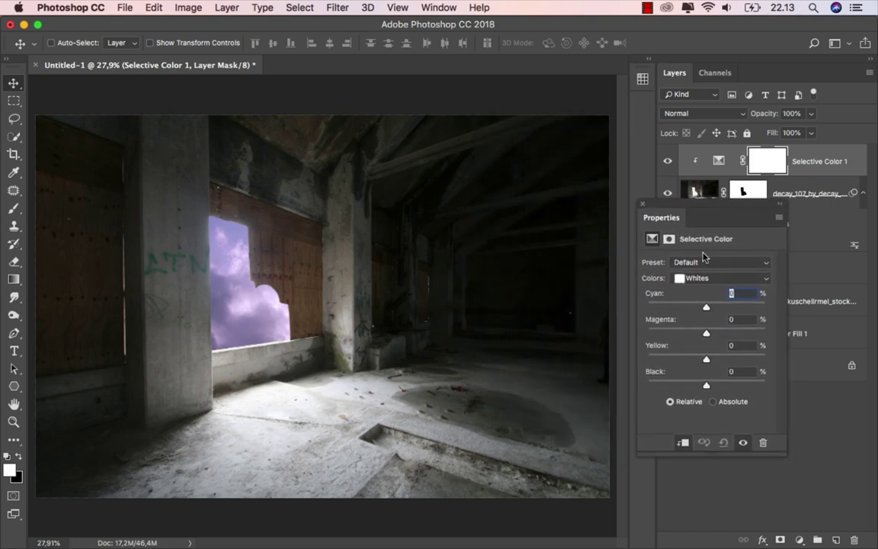
{"action": "left_click_drag", "start_coordinate": [639, 323], "coordinate": [610, 326]}
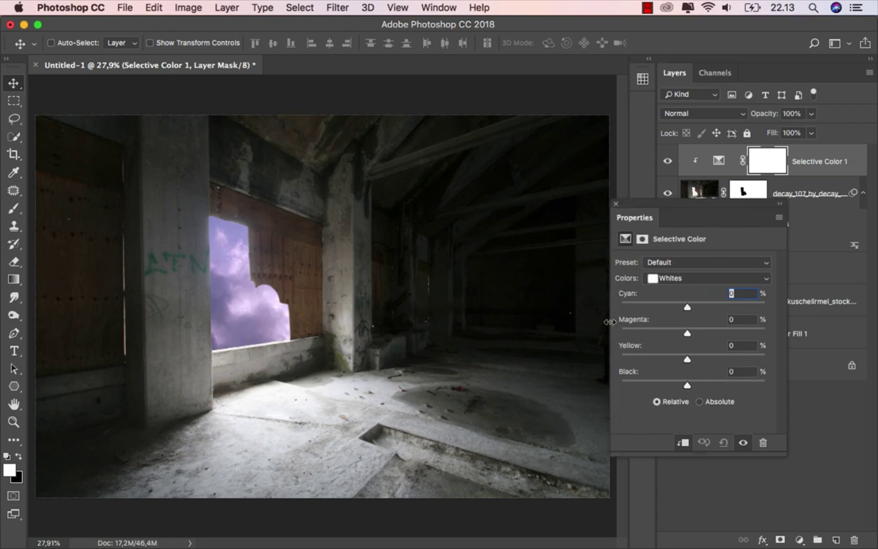
Set the Whites to Cyan -11, Yellow -10 and Black +96.
{"action": "left_click_drag", "start_coordinate": [687, 313], "coordinate": [685, 312]}
{"action": "left_click_drag", "start_coordinate": [689, 388], "coordinate": [764, 387]}
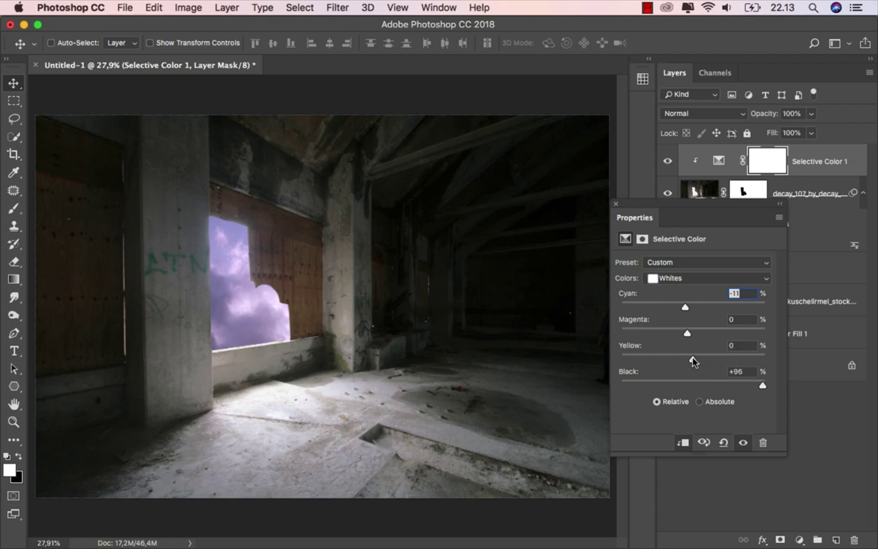
{"action": "mouse_move", "coordinate": [694, 362]}
{"action": "left_mouse_down"}
{"action": "mouse_move", "coordinate": [702, 361]}
{"action": "mouse_move", "coordinate": [685, 362]}
{"action": "left_mouse_up"}
{"action": "left_click", "coordinate": [668, 161]}
{"action": "left_click", "coordinate": [668, 161]}
Reduce yellow in the Neutrals and set Blacks to Magenta +2, Yellow -2, Black -5.
{"action": "left_click", "coordinate": [691, 278]}
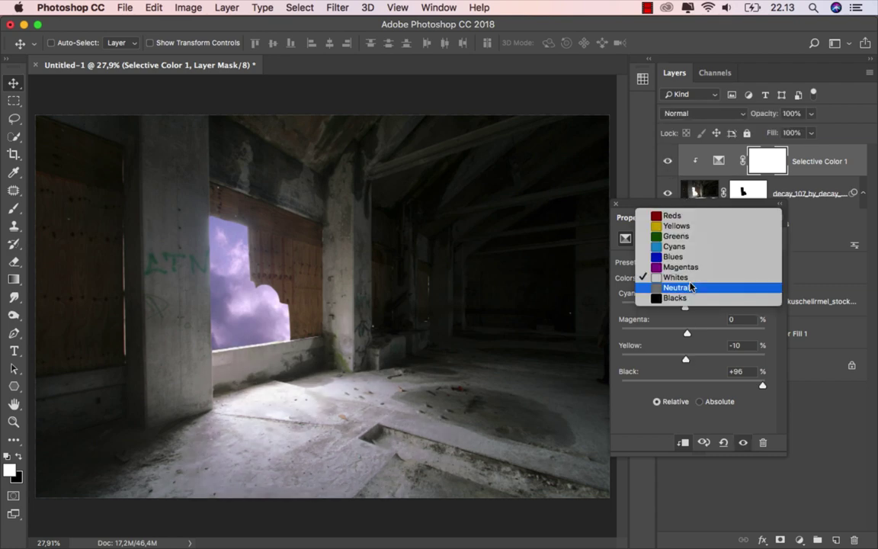
{"action": "left_click", "coordinate": [691, 288]}
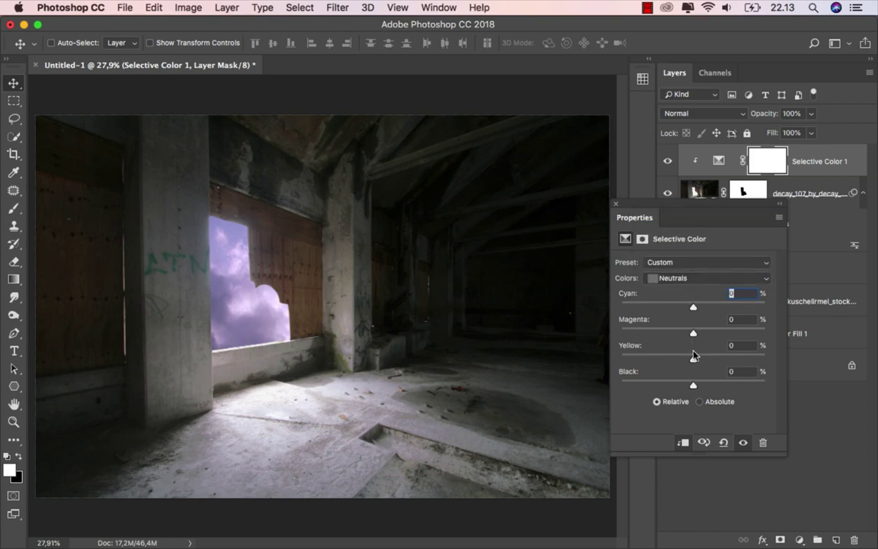
{"action": "mouse_move", "coordinate": [693, 358]}
{"action": "left_mouse_down"}
{"action": "mouse_move", "coordinate": [710, 359]}
{"action": "mouse_move", "coordinate": [699, 361]}
{"action": "left_mouse_up"}
{"action": "left_click_drag", "start_coordinate": [698, 361], "coordinate": [691, 361]}
{"action": "left_click", "coordinate": [699, 278]}
{"action": "left_click", "coordinate": [698, 290]}
{"action": "left_click_drag", "start_coordinate": [693, 385], "coordinate": [689, 385]}
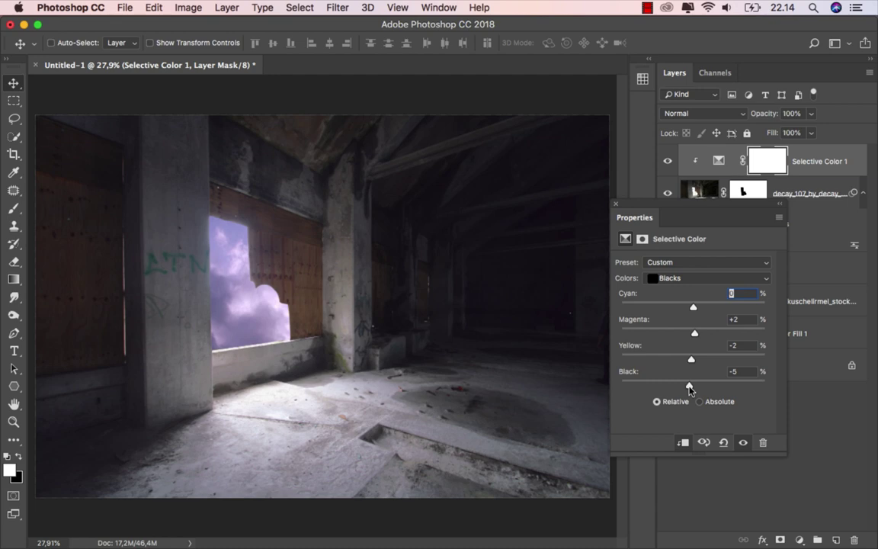
{"action": "left_click", "coordinate": [668, 161]}
{"action": "left_click", "coordinate": [668, 161]}
{"action": "left_click", "coordinate": [617, 205]}
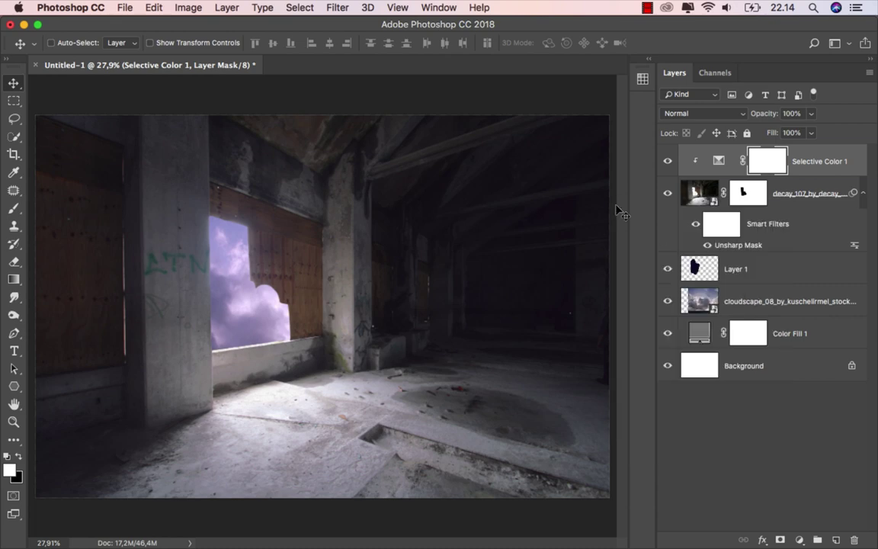
{"action": "left_click", "coordinate": [805, 159]}
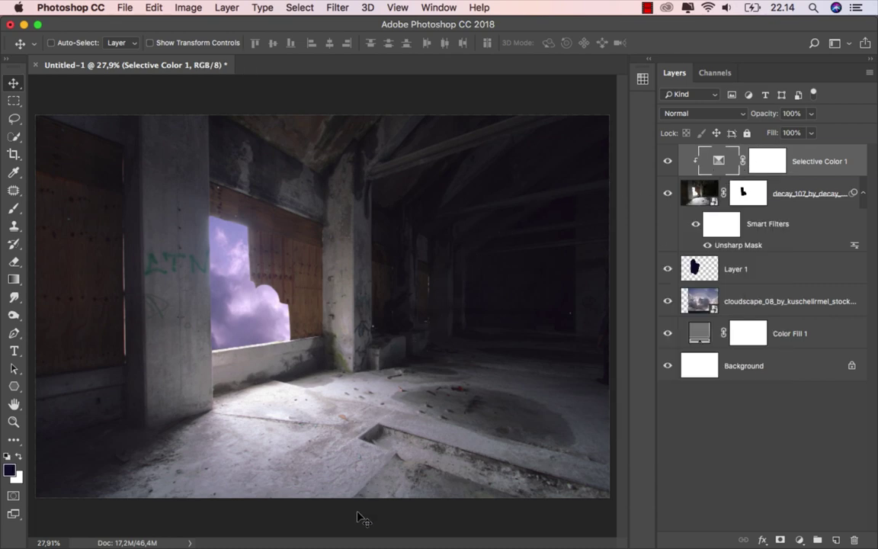
{"action": "mouse_move", "coordinate": [376, 546]}
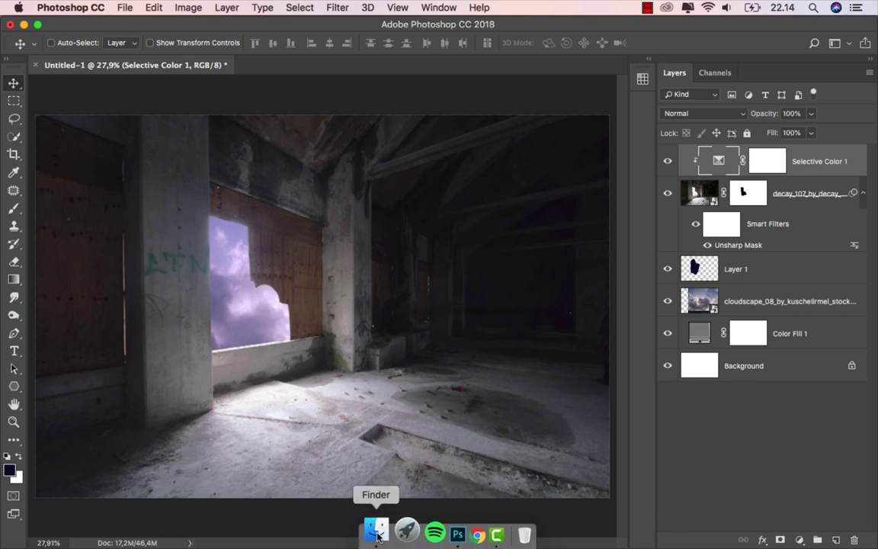
Place 91_by_esmeracha_stock_d34e70y, scale it to 4,83% and move it beside the window pillar.
{"action": "left_click", "coordinate": [377, 532]}
{"action": "mouse_move", "coordinate": [220, 96]}
{"action": "left_mouse_down"}
{"action": "mouse_move", "coordinate": [273, 189]}
{"action": "mouse_move", "coordinate": [326, 365]}
{"action": "left_mouse_up"}
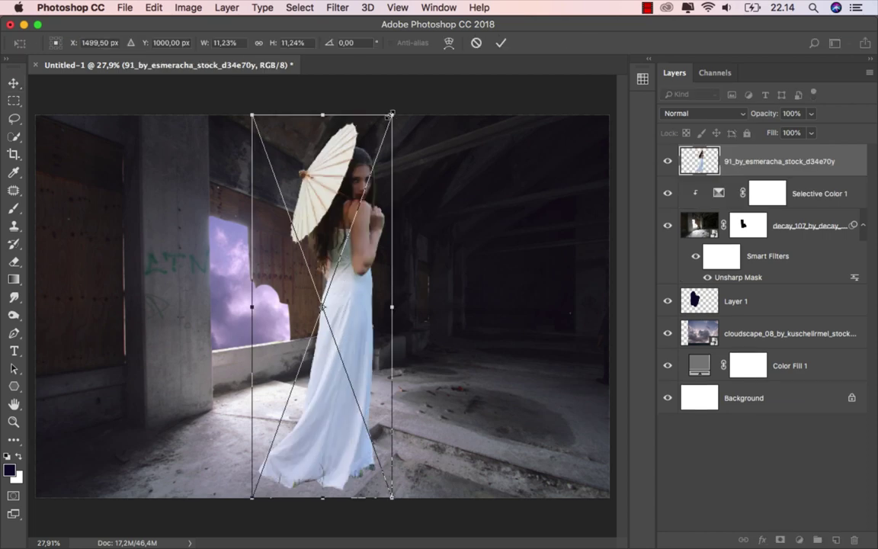
{"action": "left_click_drag", "start_coordinate": [392, 113], "coordinate": [357, 234]}
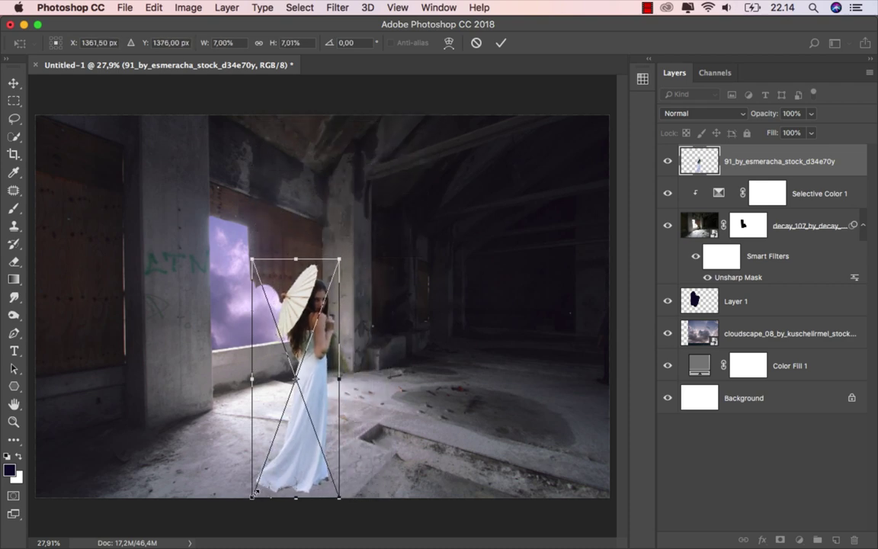
{"action": "left_click_drag", "start_coordinate": [253, 495], "coordinate": [286, 423]}
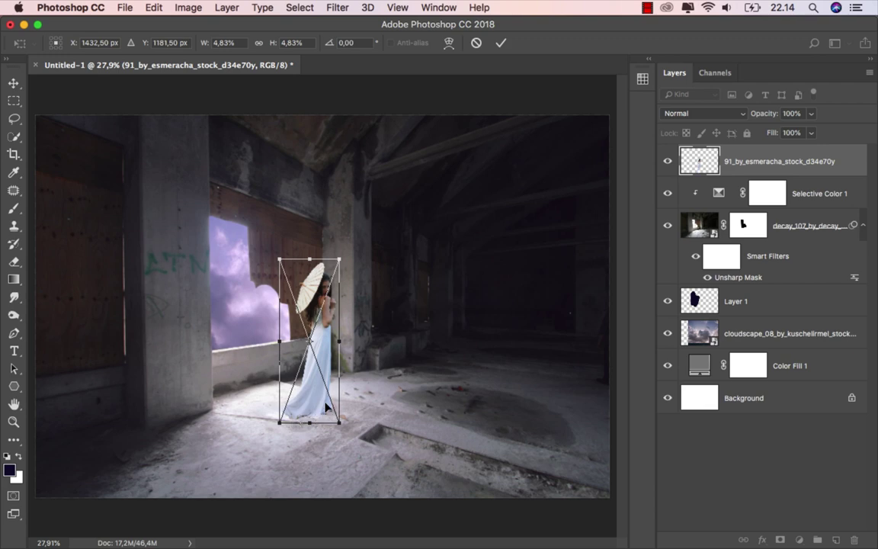
{"action": "left_click_drag", "start_coordinate": [315, 306], "coordinate": [347, 283]}
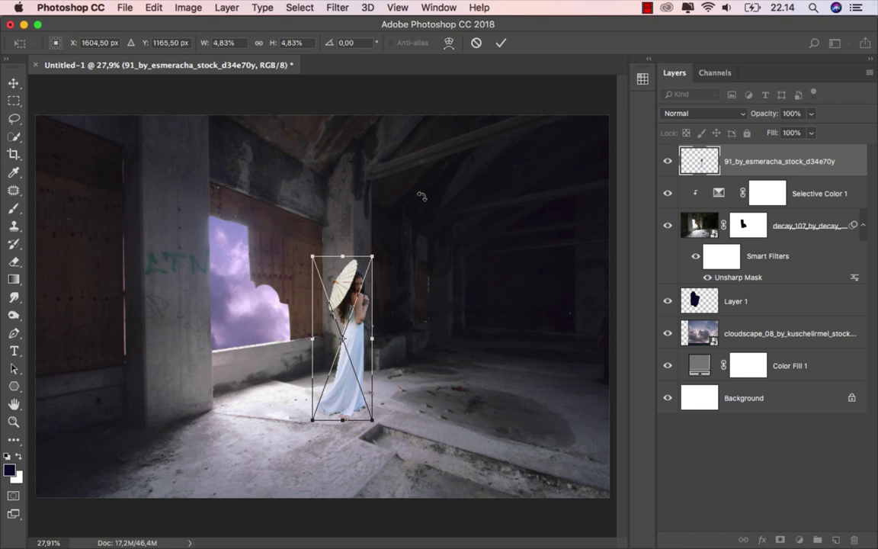
Commit the woman's size and position, then nudge her slightly to the right.
{"action": "left_click", "coordinate": [500, 43]}
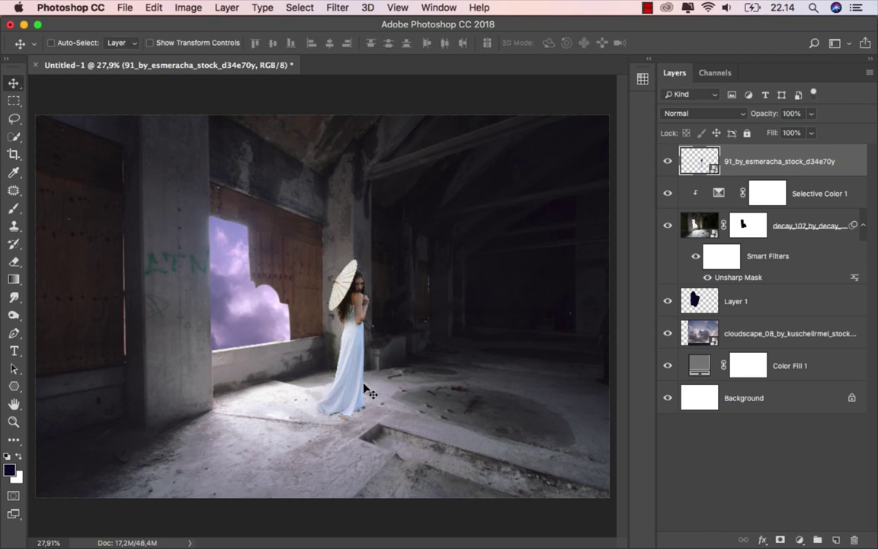
{"action": "scroll", "coordinate": [345, 423], "scroll_direction": "up", "scroll_amount": 1}
{"action": "scroll", "coordinate": [345, 424], "scroll_direction": "up", "scroll_amount": 5}
{"action": "scroll", "coordinate": [335, 405], "scroll_direction": "up", "scroll_amount": 3}
{"action": "scroll", "coordinate": [328, 393], "scroll_direction": "up", "scroll_amount": 1}
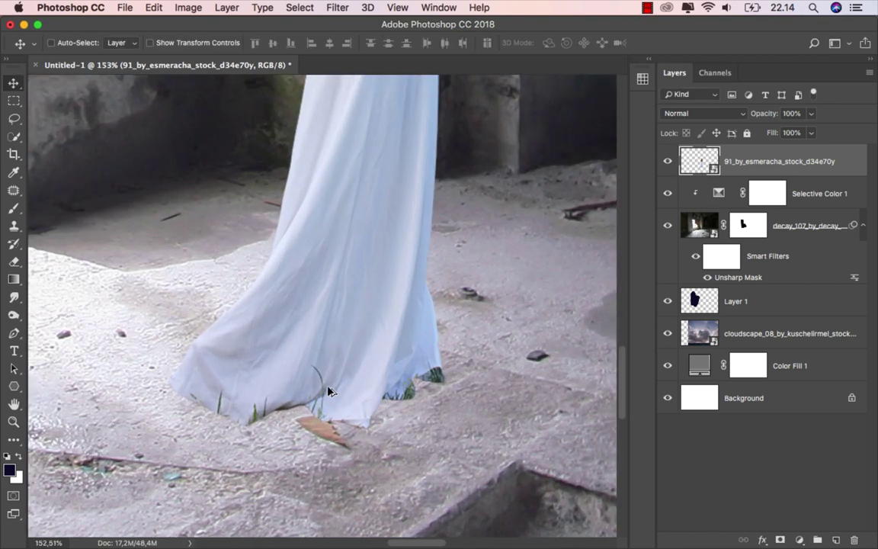
{"action": "scroll", "coordinate": [328, 393], "scroll_direction": "up", "scroll_amount": 1}
{"action": "scroll", "coordinate": [327, 393], "scroll_direction": "up", "scroll_amount": 1}
{"action": "scroll", "coordinate": [346, 412], "scroll_direction": "down", "scroll_amount": 1}
{"action": "scroll", "coordinate": [363, 418], "scroll_direction": "down", "scroll_amount": 1}
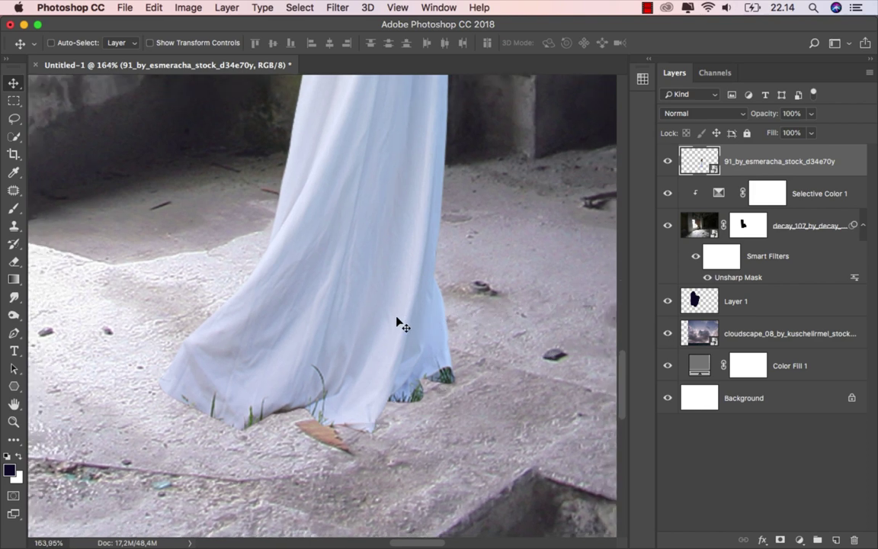
{"action": "left_click_drag", "start_coordinate": [398, 319], "coordinate": [415, 321]}
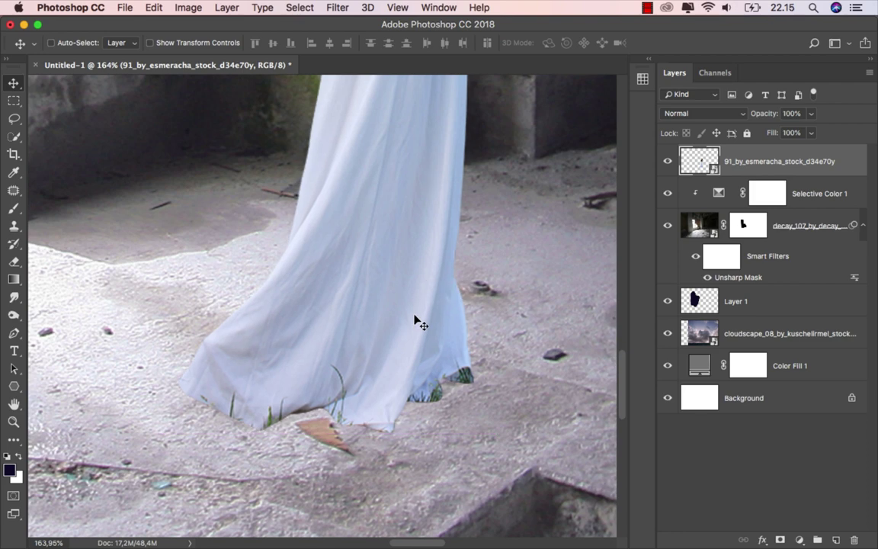
Add a layer mask to the woman layer and set up a full-hardness black brush.
{"action": "left_click", "coordinate": [781, 540]}
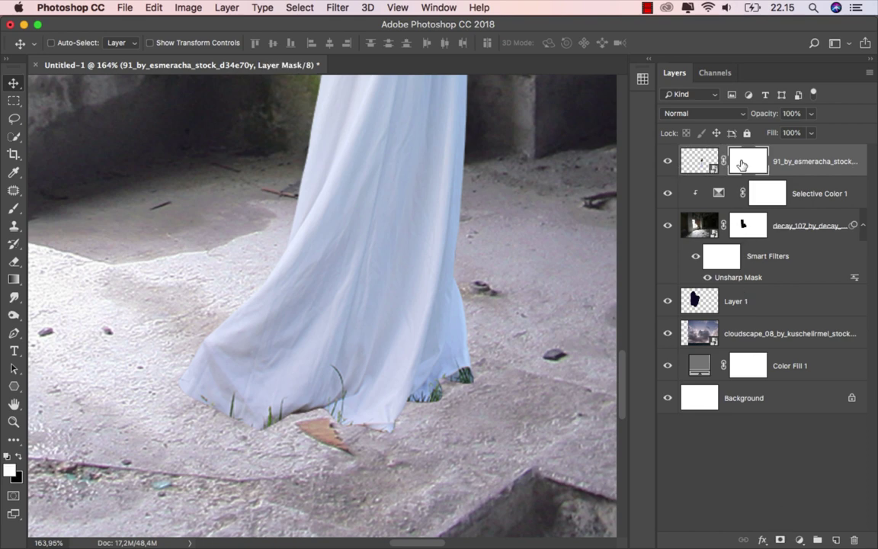
{"action": "left_click", "coordinate": [14, 207]}
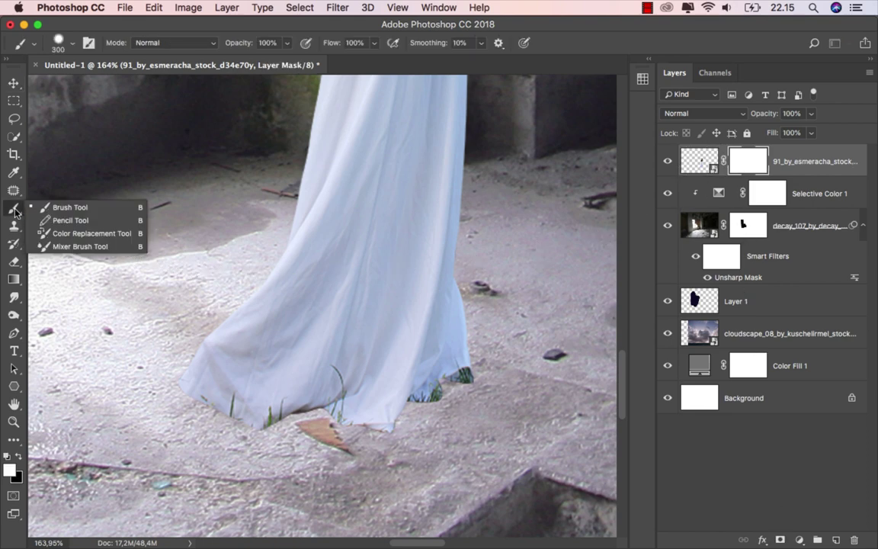
{"action": "left_click", "coordinate": [77, 207]}
{"action": "right_click", "coordinate": [215, 230]}
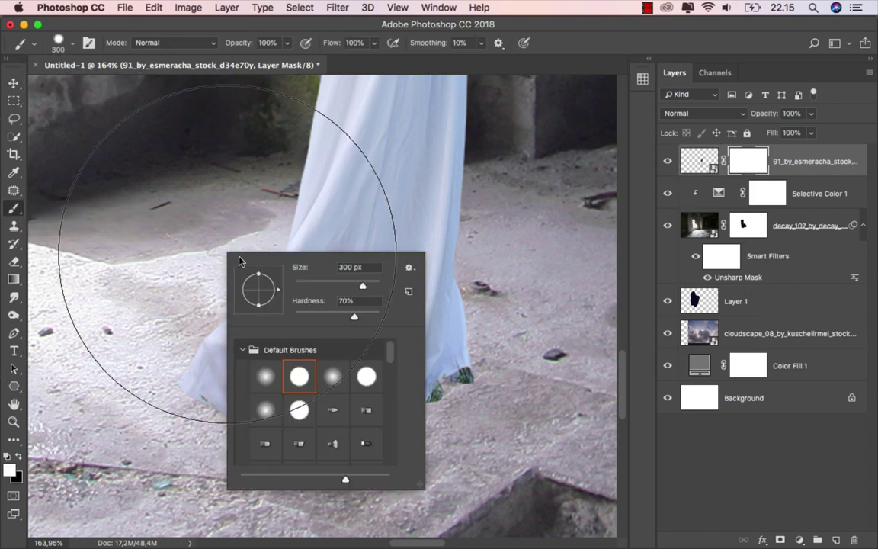
{"action": "type", "text": "30"}
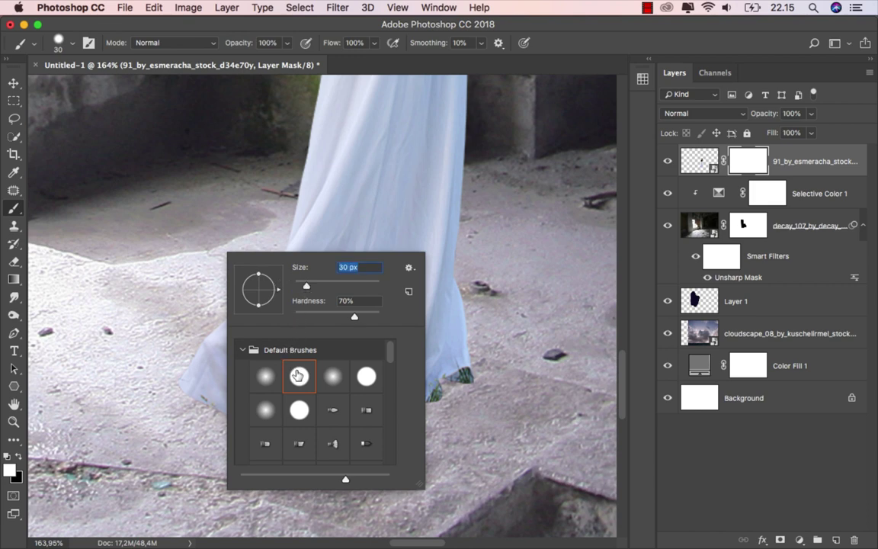
{"action": "left_click", "coordinate": [299, 373]}
{"action": "left_click", "coordinate": [13, 426]}
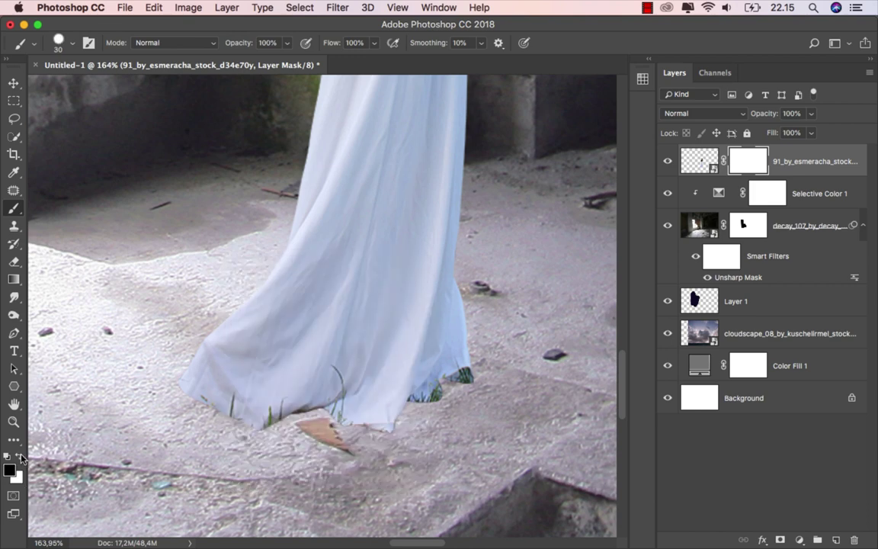
{"action": "key", "text": "x"}
Paint out the grass poking from the hem and trim the hem's ragged bottom edge.
{"action": "scroll", "coordinate": [484, 387], "scroll_direction": "up", "scroll_amount": 2}
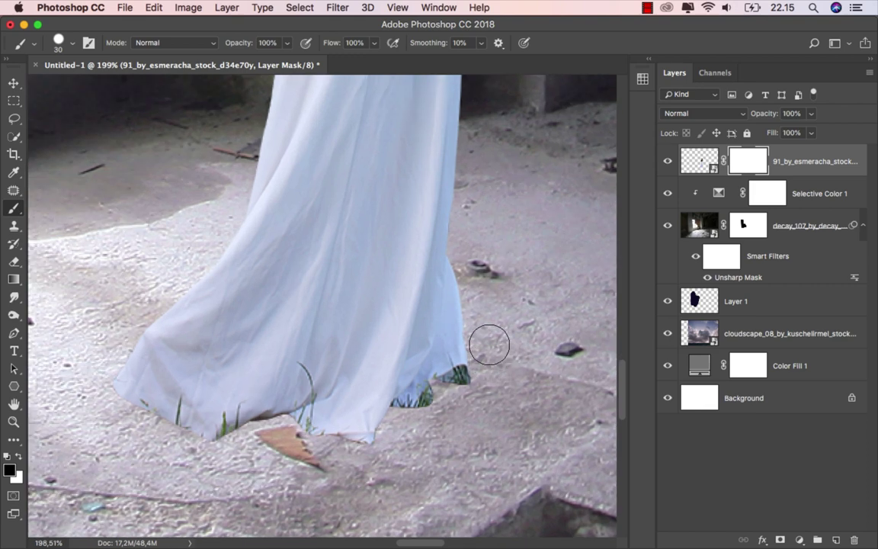
{"action": "key", "text": "bracketleft"}
{"action": "key", "text": "bracketleft"}
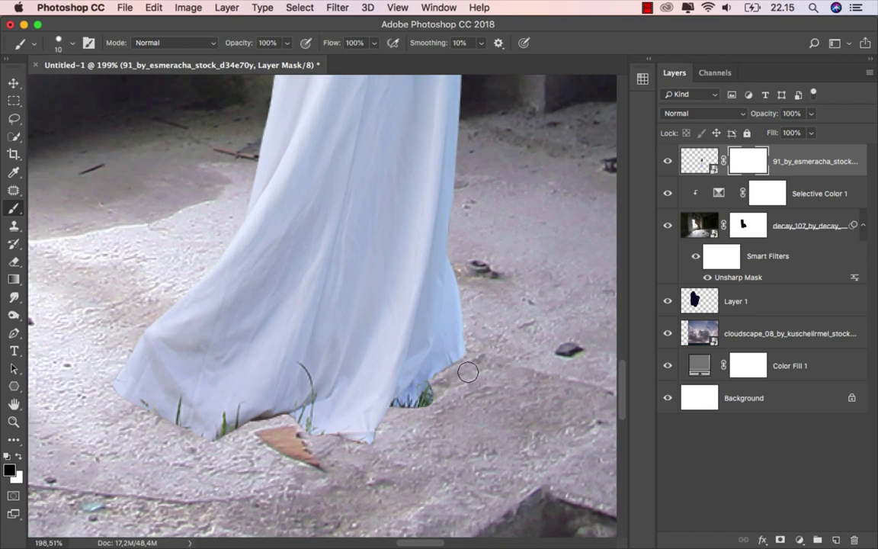
{"action": "key", "text": "bracketright"}
{"action": "left_click_drag", "start_coordinate": [461, 372], "coordinate": [402, 405]}
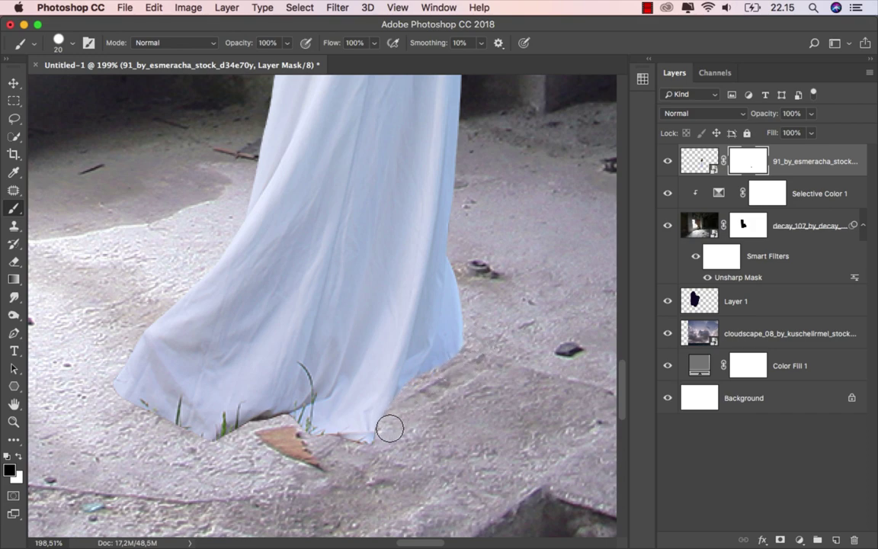
{"action": "key", "text": "bracketleft"}
{"action": "key", "text": "bracketleft"}
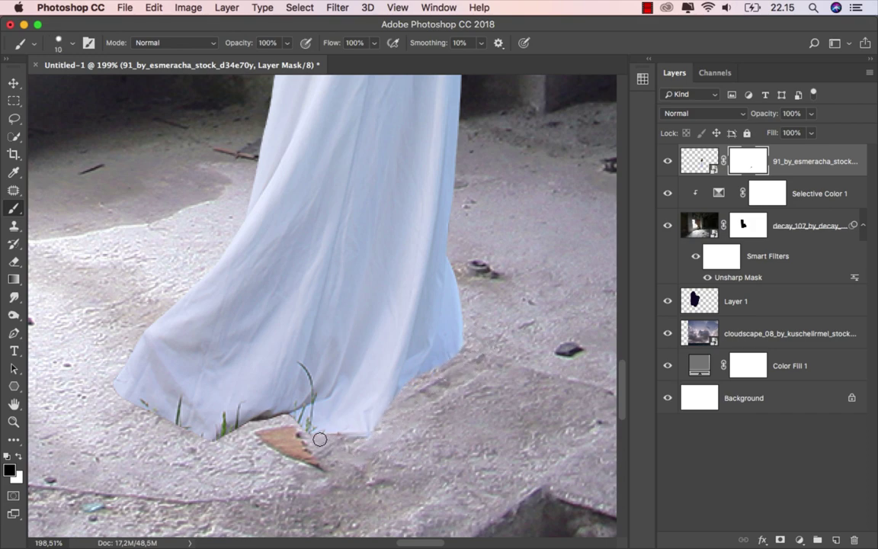
{"action": "mouse_move", "coordinate": [270, 421]}
{"action": "left_mouse_down"}
{"action": "mouse_move", "coordinate": [217, 435]}
{"action": "mouse_move", "coordinate": [164, 424]}
{"action": "left_mouse_up"}
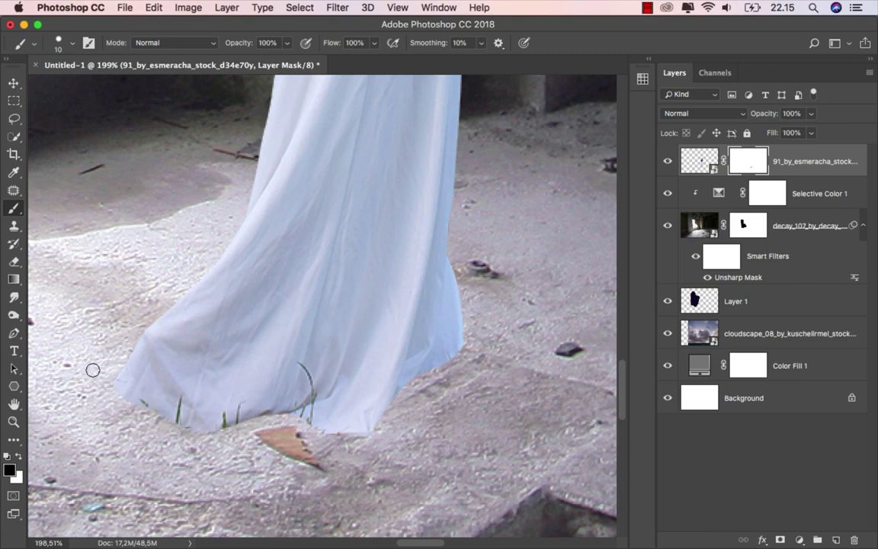
{"action": "scroll", "coordinate": [398, 382], "scroll_direction": "down", "scroll_amount": 5}
{"action": "scroll", "coordinate": [337, 377], "scroll_direction": "up", "scroll_amount": 3}
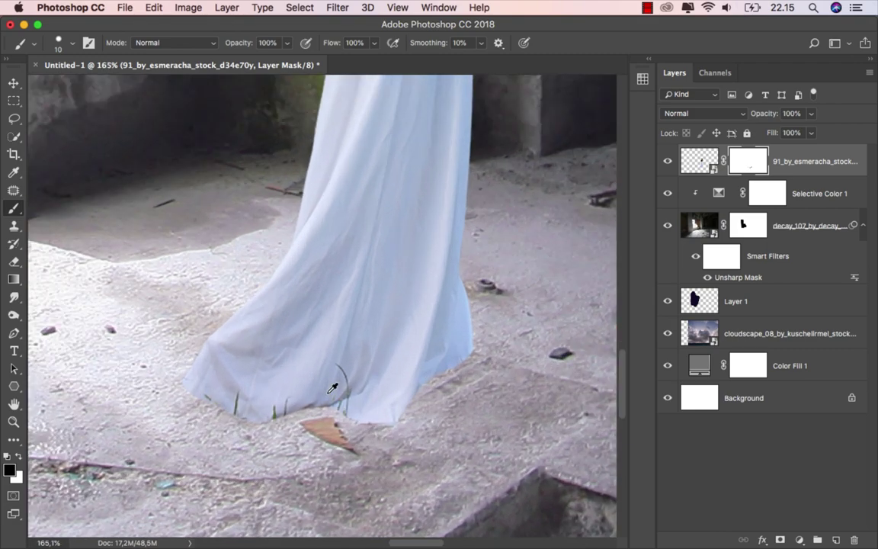
{"action": "scroll", "coordinate": [347, 368], "scroll_direction": "up", "scroll_amount": 2}
{"action": "scroll", "coordinate": [356, 392], "scroll_direction": "up", "scroll_amount": 1}
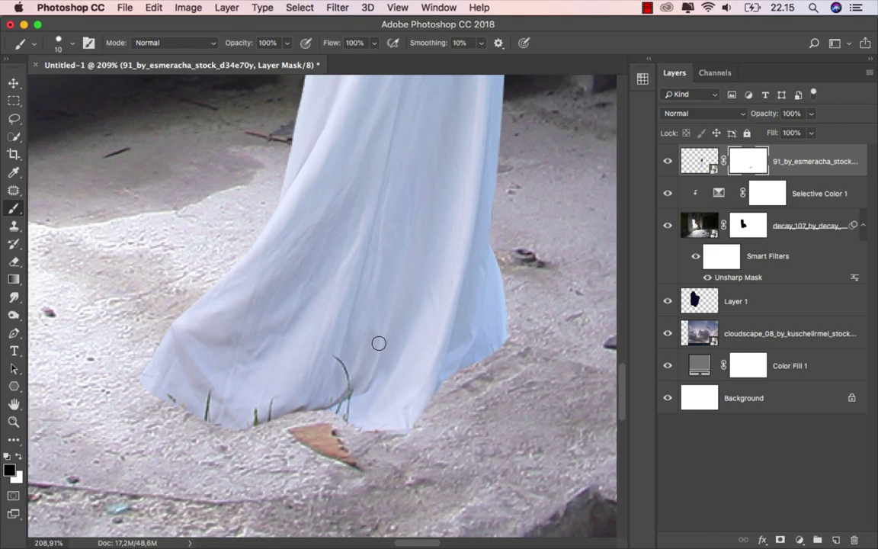
Rasterize the woman's layer and select its layer mask.
{"action": "right_click", "coordinate": [787, 163]}
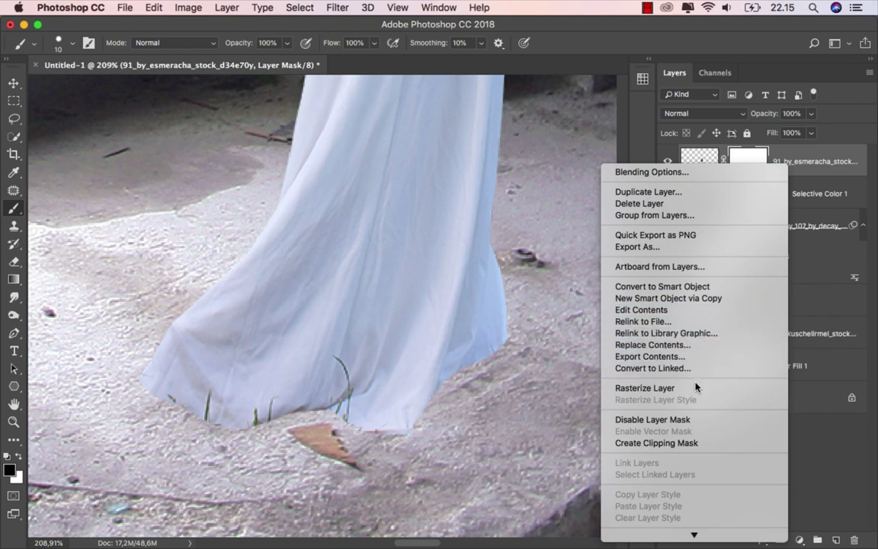
{"action": "left_click", "coordinate": [700, 388]}
{"action": "left_click", "coordinate": [745, 163]}
Apply the woman's layer mask and rename her layer 'model'.
{"action": "right_click", "coordinate": [745, 163]}
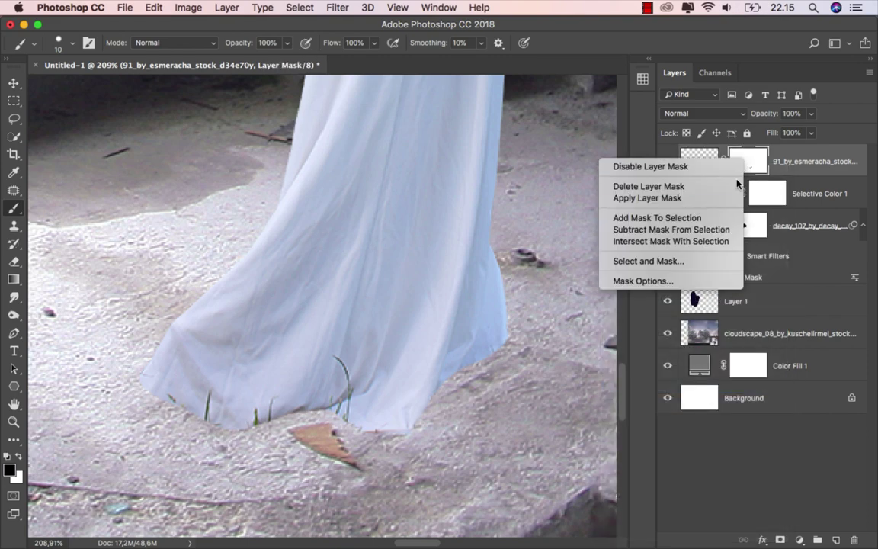
{"action": "left_click", "coordinate": [728, 197]}
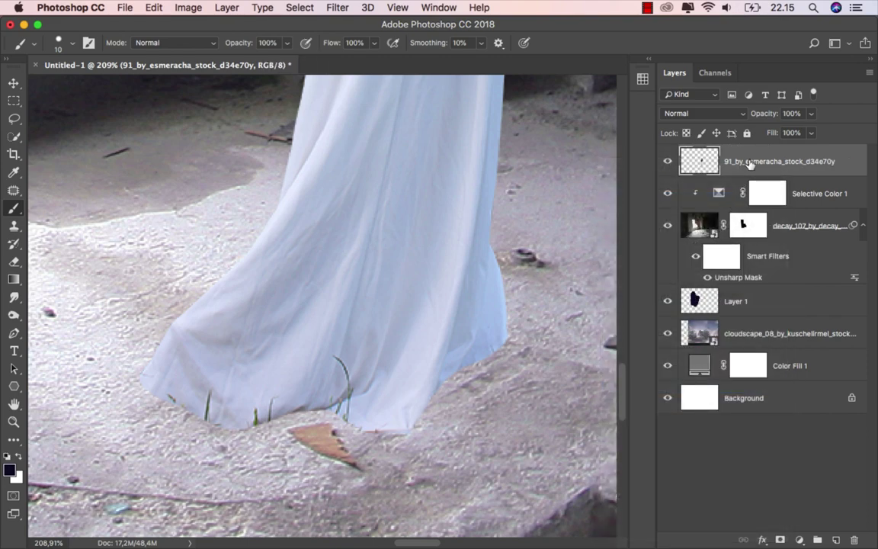
{"action": "double_click", "coordinate": [750, 162]}
{"action": "type", "text": "model"}
{"action": "key", "text": "Return"}
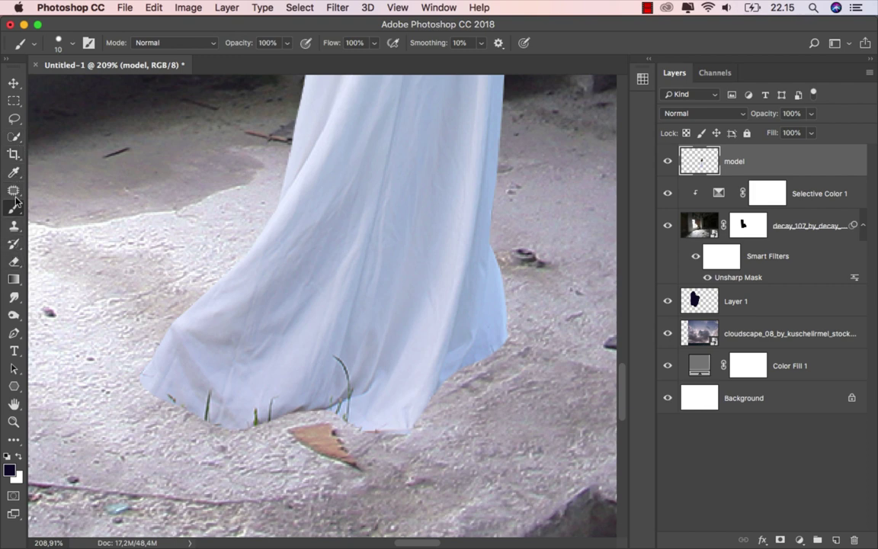
Heal away the grass blades over the hem with an 8 px Spot Healing Brush.
{"action": "left_click", "coordinate": [15, 190]}
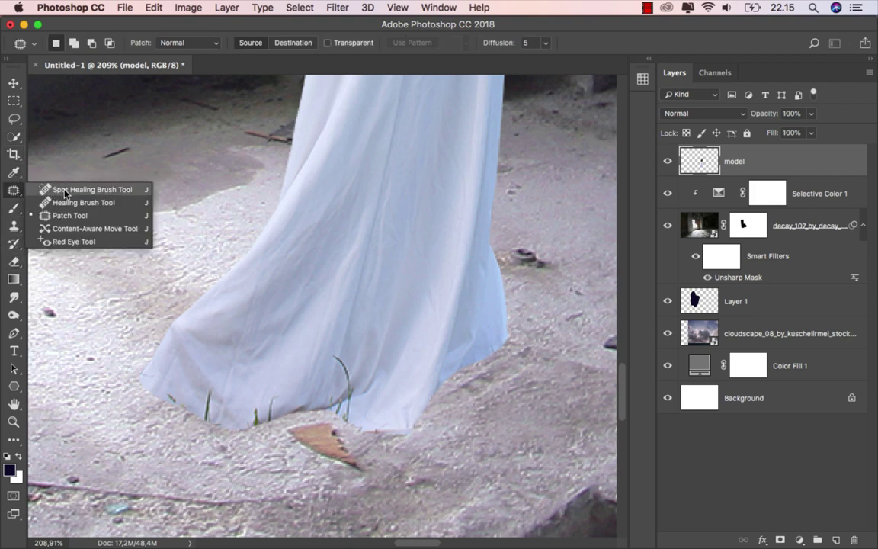
{"action": "left_click", "coordinate": [67, 189]}
{"action": "key", "text": "bracketleft"}
{"action": "key", "text": "bracketleft"}
{"action": "key", "text": "bracketleft"}
{"action": "key", "text": "bracketleft"}
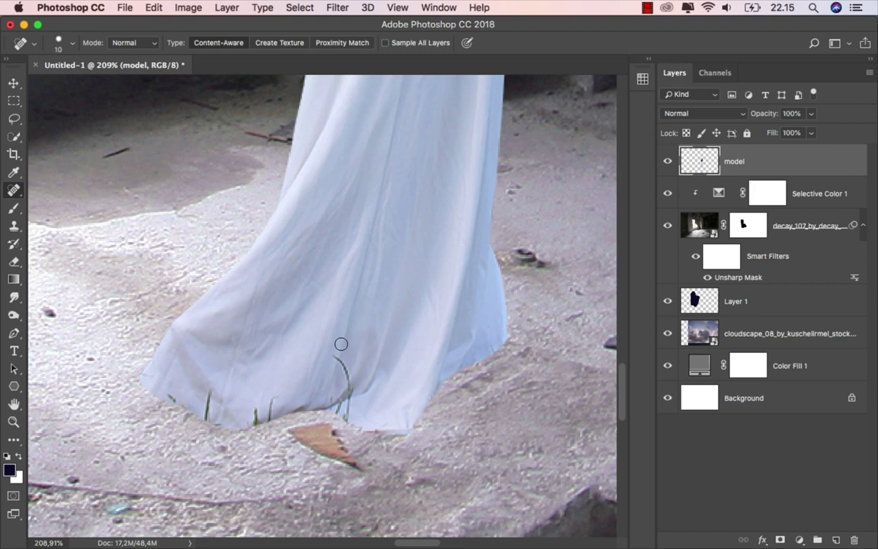
{"action": "key", "text": "bracketleft"}
{"action": "key", "text": "bracketleft"}
{"action": "left_click_drag", "start_coordinate": [333, 356], "coordinate": [348, 392]}
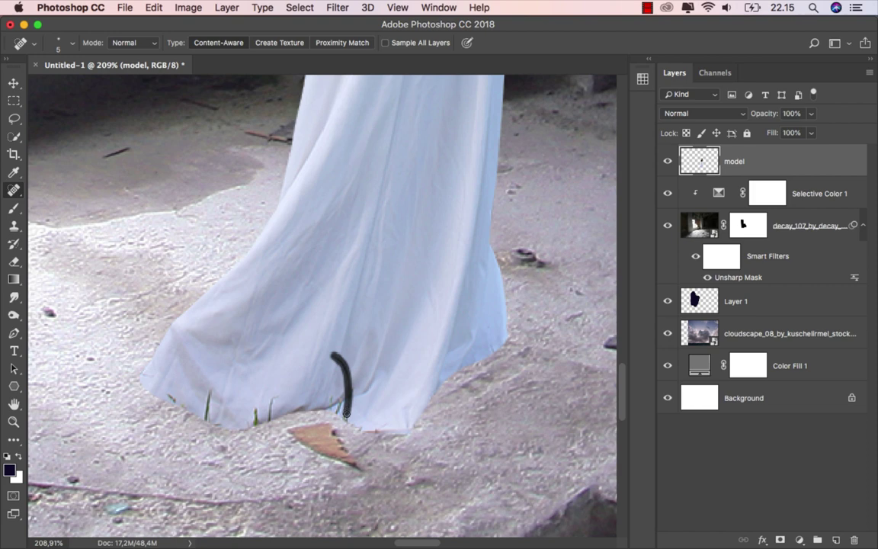
{"action": "left_click_drag", "start_coordinate": [345, 414], "coordinate": [342, 403]}
{"action": "mouse_move", "coordinate": [272, 400]}
{"action": "left_mouse_down"}
{"action": "mouse_move", "coordinate": [270, 411]}
{"action": "mouse_move", "coordinate": [255, 415]}
{"action": "left_mouse_up"}
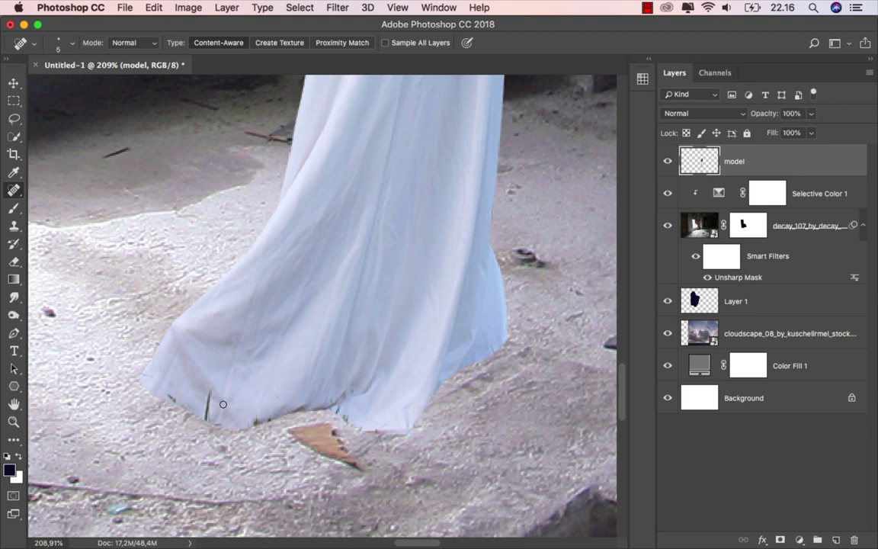
{"action": "left_click_drag", "start_coordinate": [209, 393], "coordinate": [206, 415]}
Erase the leftover green specks along the hem with a hard 8 px eraser.
{"action": "left_click", "coordinate": [14, 262]}
{"action": "left_click", "coordinate": [57, 257]}
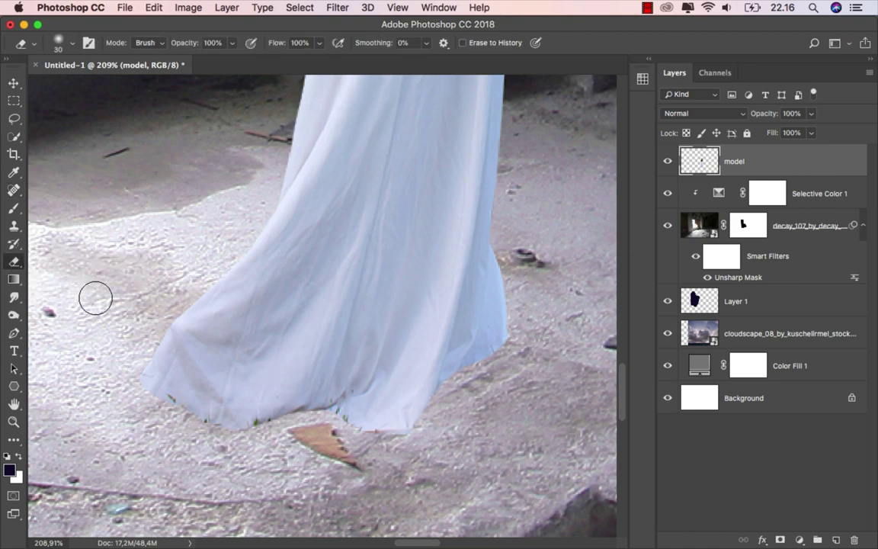
{"action": "right_click", "coordinate": [205, 455]}
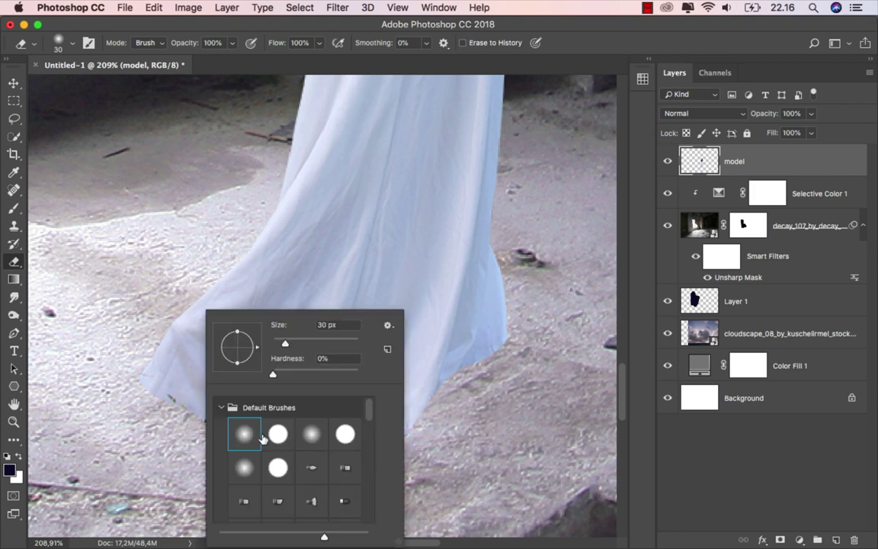
{"action": "left_click", "coordinate": [277, 434]}
{"action": "left_click", "coordinate": [156, 431]}
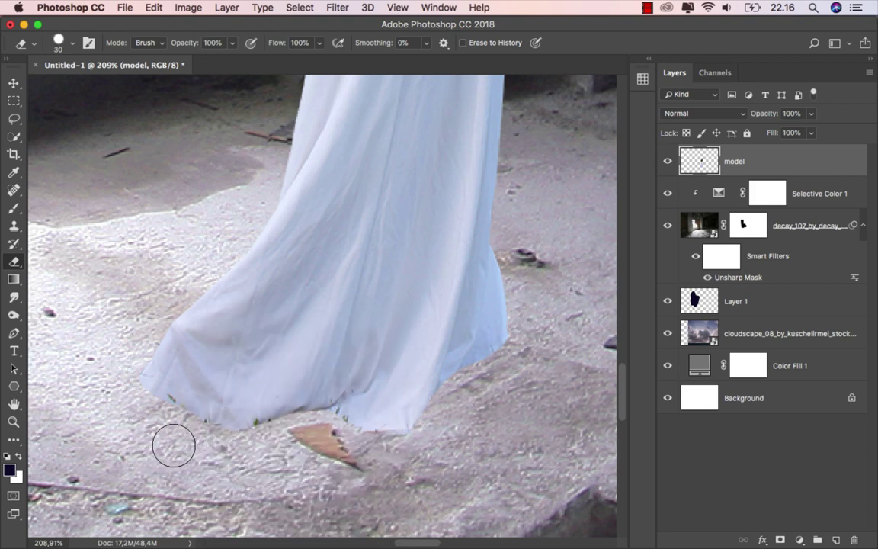
{"action": "key", "text": "bracketleft"}
{"action": "key", "text": "bracketleft"}
{"action": "key", "text": "bracketleft"}
{"action": "key", "text": "bracketleft"}
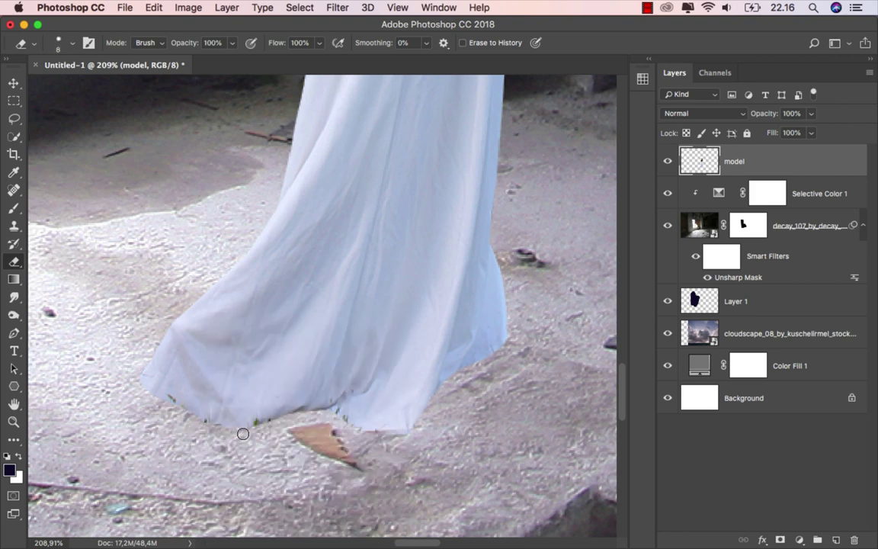
{"action": "mouse_move", "coordinate": [261, 423]}
{"action": "left_mouse_down"}
{"action": "mouse_move", "coordinate": [335, 425]}
{"action": "mouse_move", "coordinate": [337, 416]}
{"action": "mouse_move", "coordinate": [400, 432]}
{"action": "left_mouse_up"}
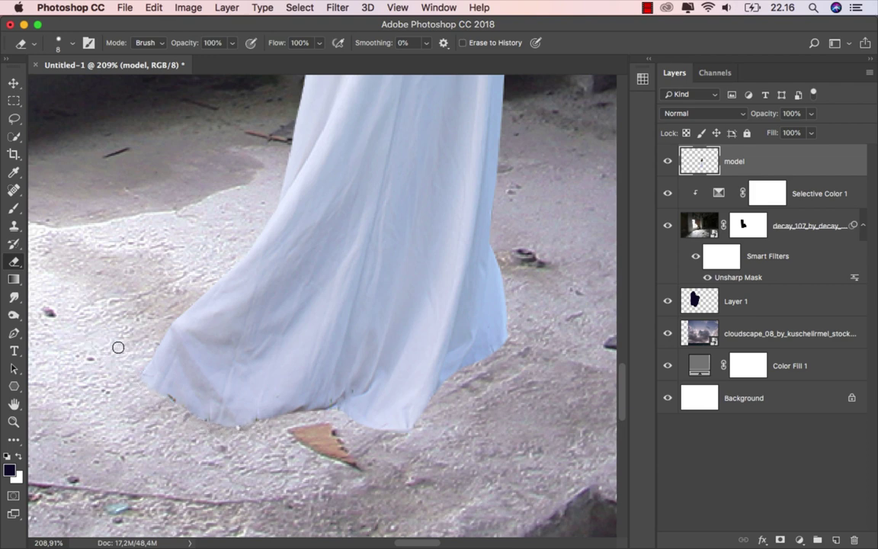
Fit the whole image in view and briefly toggle the model layer to compare.
{"action": "left_click", "coordinate": [14, 83]}
{"action": "key", "text": "ctrl+0"}
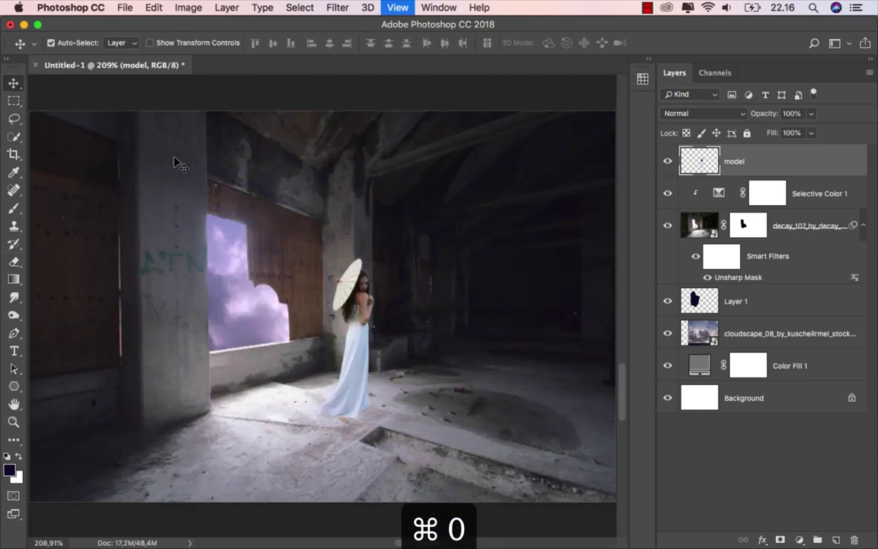
{"action": "left_click", "coordinate": [671, 169]}
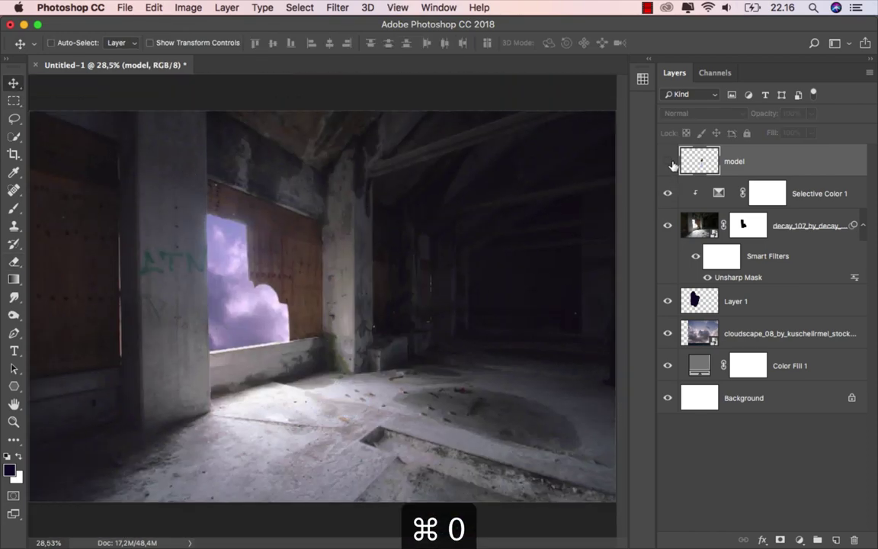
{"action": "left_click", "coordinate": [671, 169]}
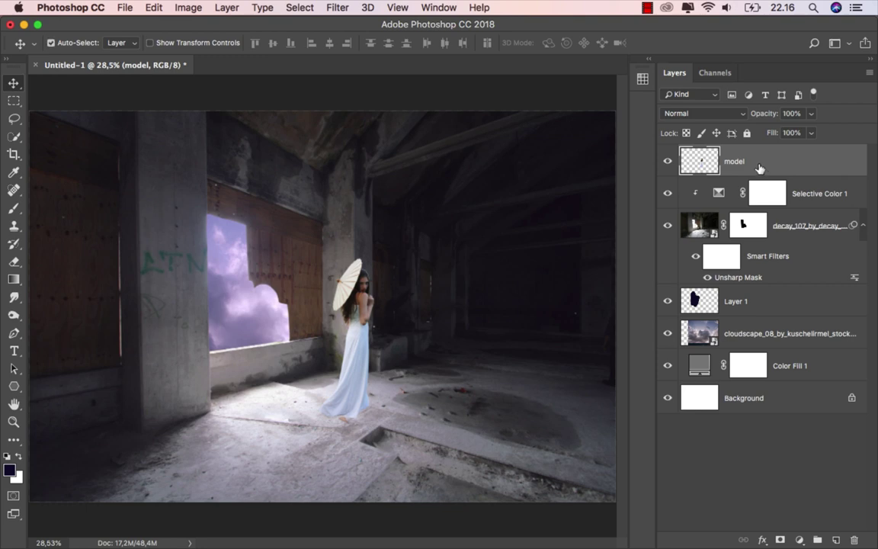
Duplicate model as 'shadow', blacken it with Lightness -100, and place it below model.
{"action": "key", "text": "ctrl+j"}
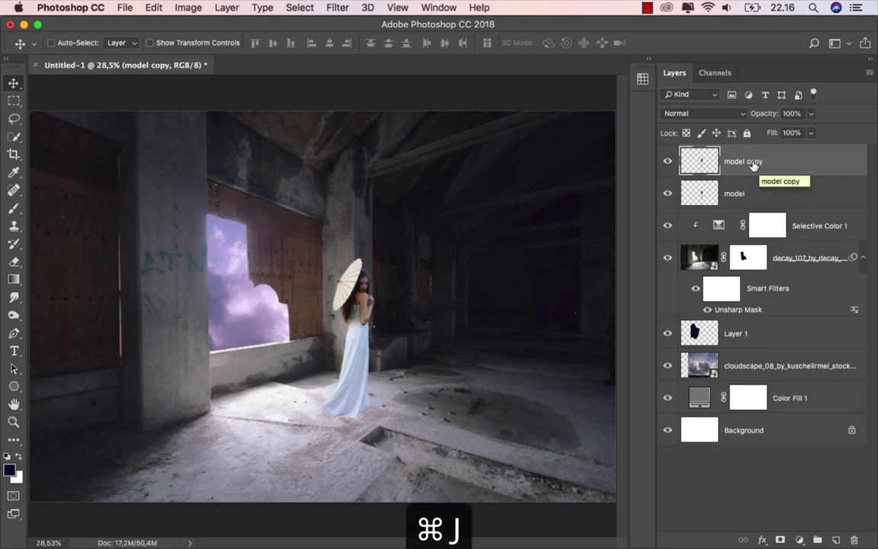
{"action": "double_click", "coordinate": [744, 161]}
{"action": "type", "text": "shadow"}
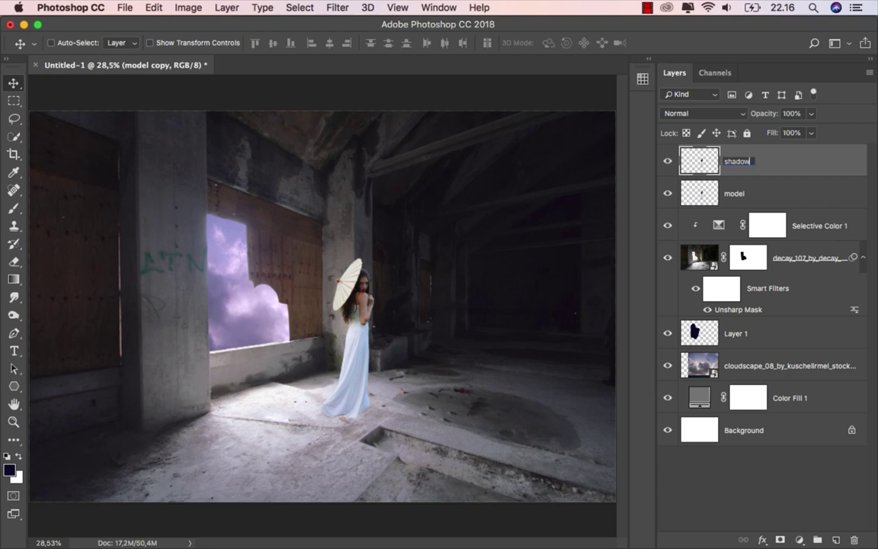
{"action": "key", "text": "Return"}
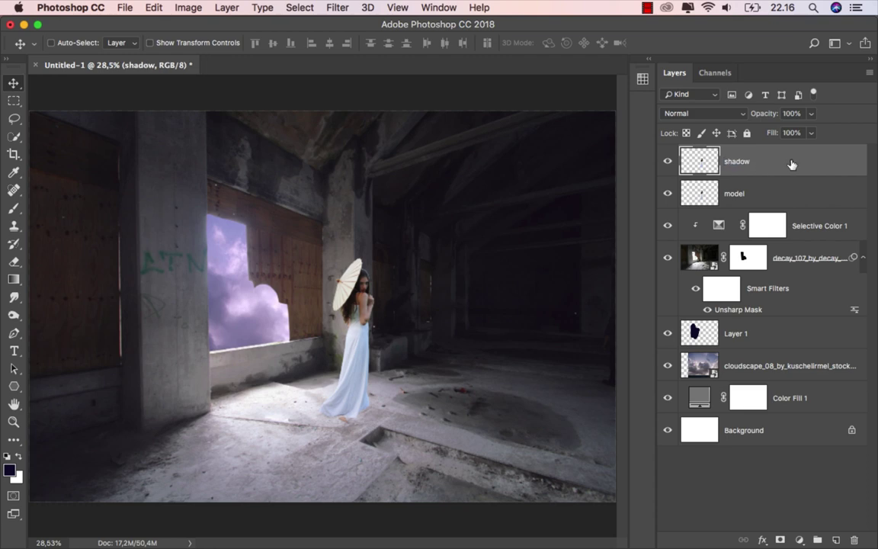
{"action": "key", "text": "super+u"}
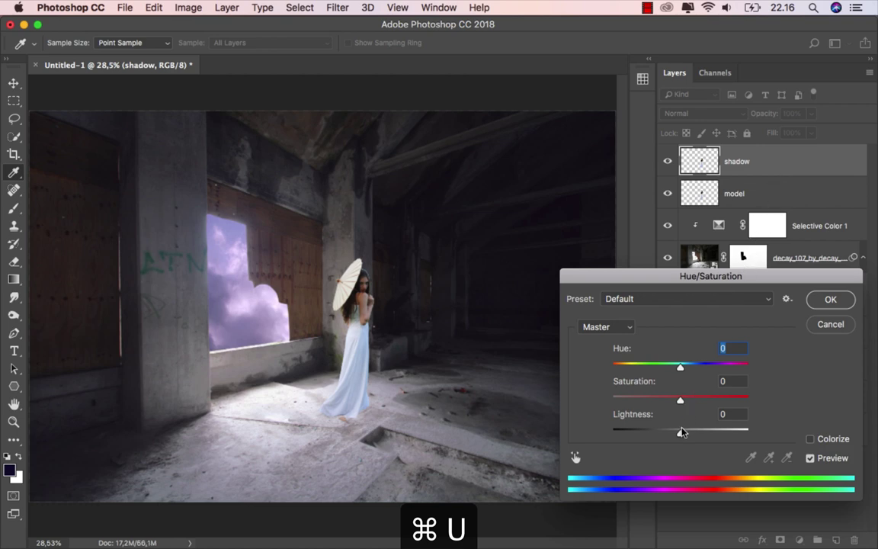
{"action": "left_click_drag", "start_coordinate": [682, 432], "coordinate": [610, 436]}
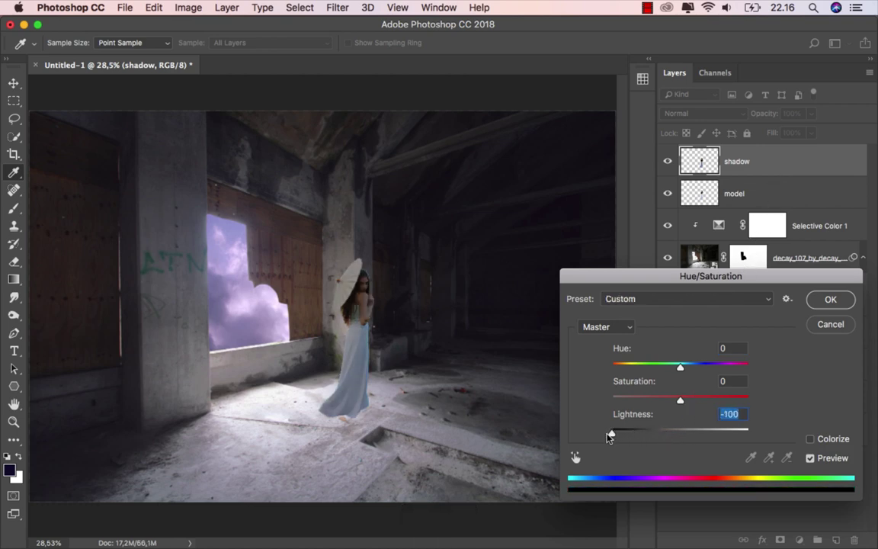
{"action": "left_click", "coordinate": [829, 300]}
{"action": "key", "text": "v"}
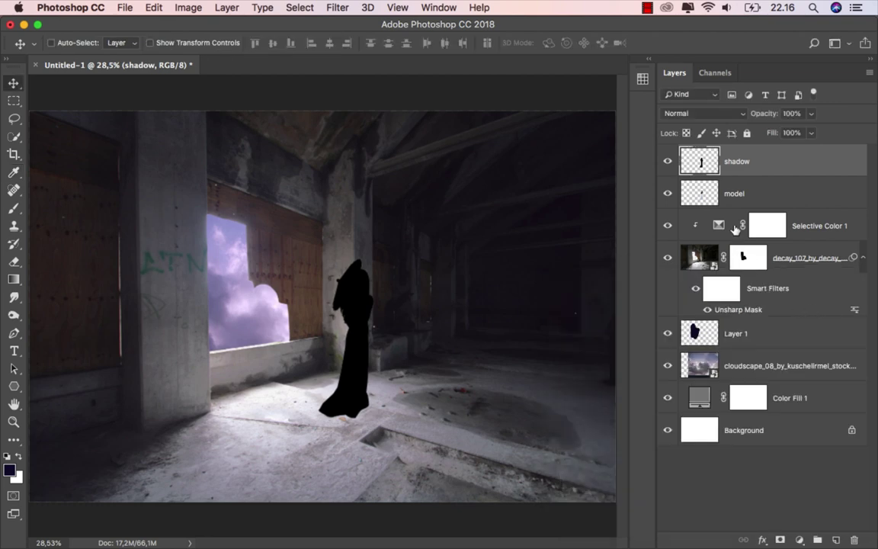
{"action": "left_click_drag", "start_coordinate": [704, 167], "coordinate": [757, 196]}
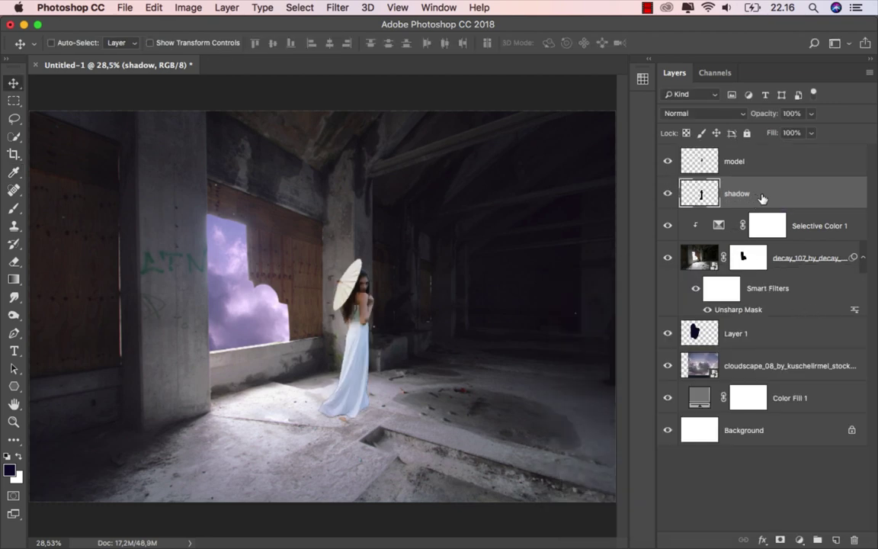
Distort the shadow to lay it flat across the floor from her feet.
{"action": "key", "text": "ctrl+t"}
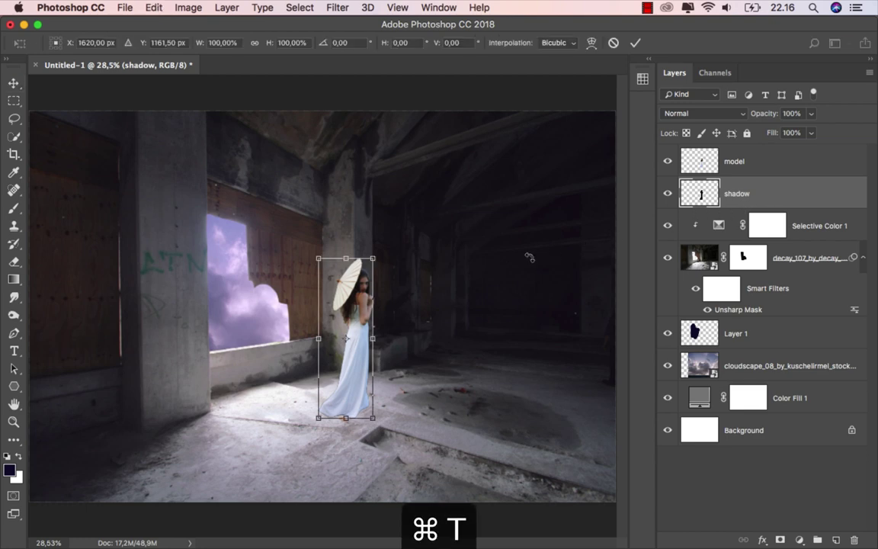
{"action": "right_click", "coordinate": [358, 296]}
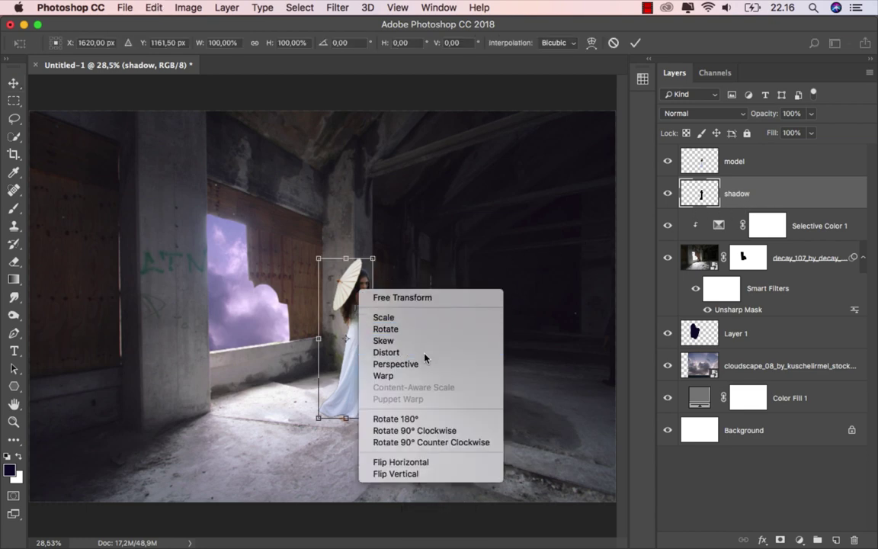
{"action": "left_click", "coordinate": [424, 354]}
{"action": "mouse_move", "coordinate": [345, 259]}
{"action": "left_mouse_down"}
{"action": "mouse_move", "coordinate": [551, 487]}
{"action": "mouse_move", "coordinate": [560, 484]}
{"action": "left_mouse_up"}
{"action": "left_click_drag", "start_coordinate": [374, 419], "coordinate": [348, 388]}
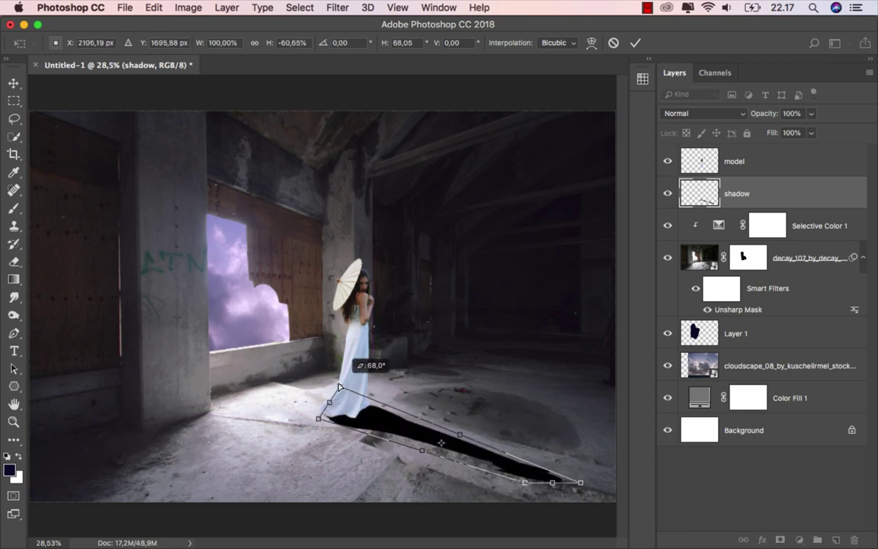
{"action": "left_click_drag", "start_coordinate": [348, 389], "coordinate": [344, 386]}
Adjust the length of the shadow's far end and skew its base toward the hem.
{"action": "scroll", "coordinate": [492, 432], "scroll_direction": "up", "scroll_amount": 1}
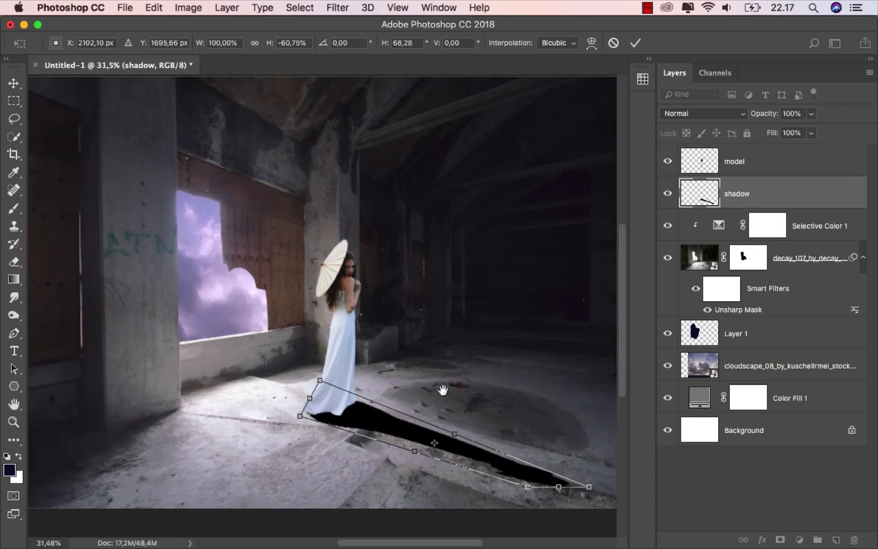
{"action": "left_click_drag", "start_coordinate": [491, 431], "coordinate": [364, 358]}
{"action": "left_click_drag", "start_coordinate": [469, 421], "coordinate": [432, 410]}
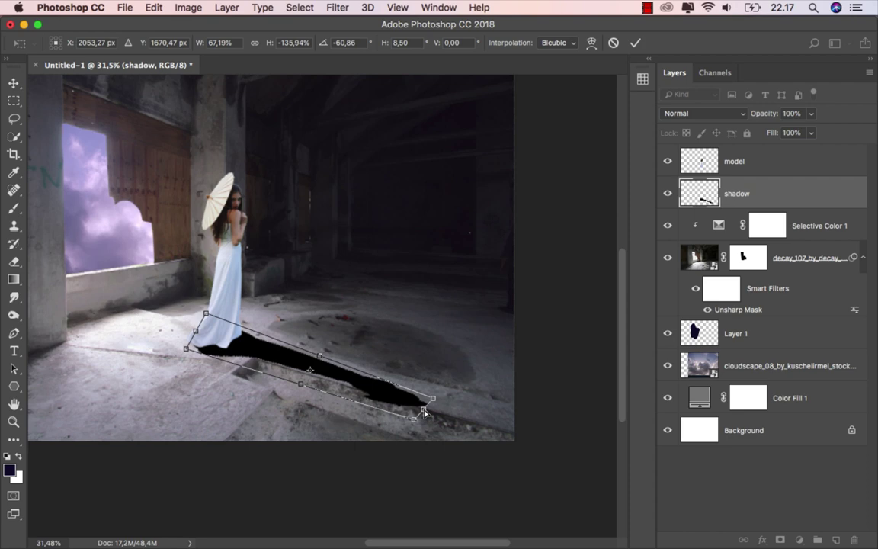
{"action": "mouse_move", "coordinate": [425, 412]}
{"action": "left_mouse_down"}
{"action": "mouse_move", "coordinate": [505, 437]}
{"action": "mouse_move", "coordinate": [481, 431]}
{"action": "left_mouse_up"}
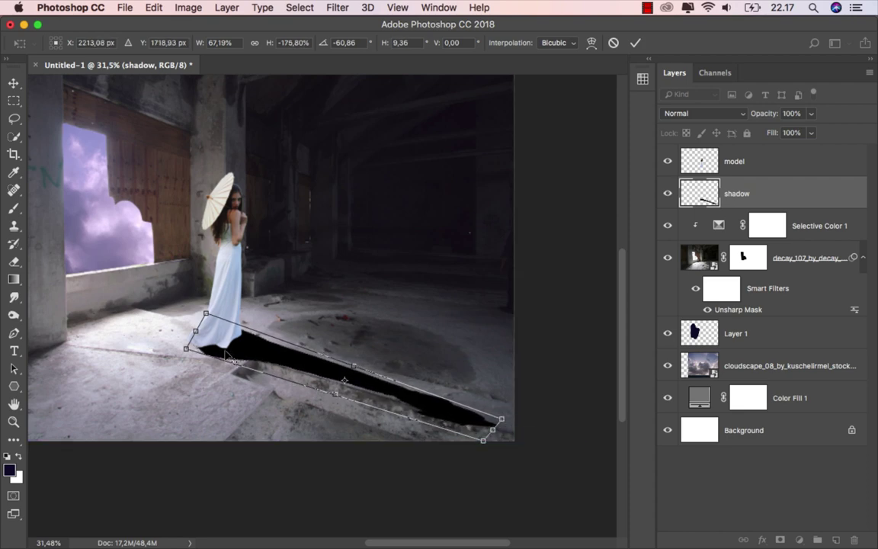
{"action": "scroll", "coordinate": [201, 344], "scroll_direction": "up", "scroll_amount": 3}
{"action": "scroll", "coordinate": [201, 344], "scroll_direction": "up", "scroll_amount": 2}
{"action": "scroll", "coordinate": [206, 323], "scroll_direction": "up", "scroll_amount": 1}
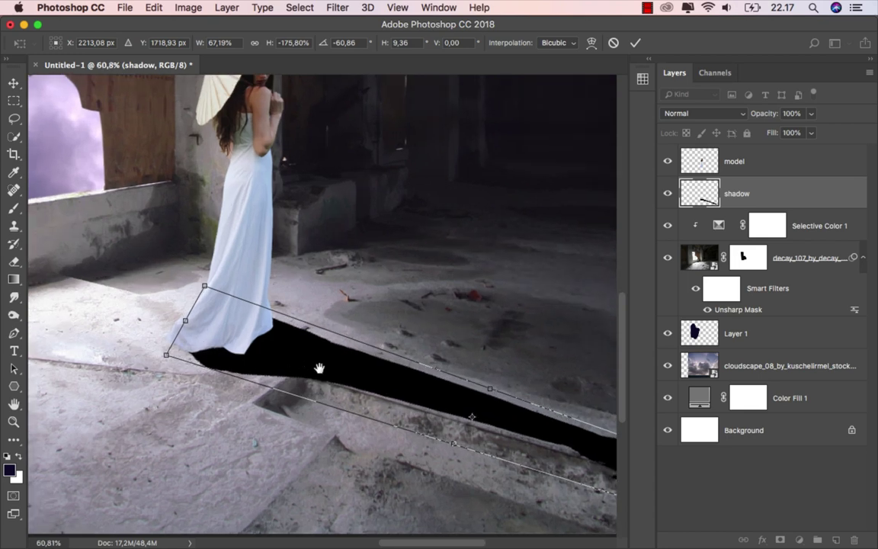
{"action": "left_click_drag", "start_coordinate": [316, 366], "coordinate": [235, 339]}
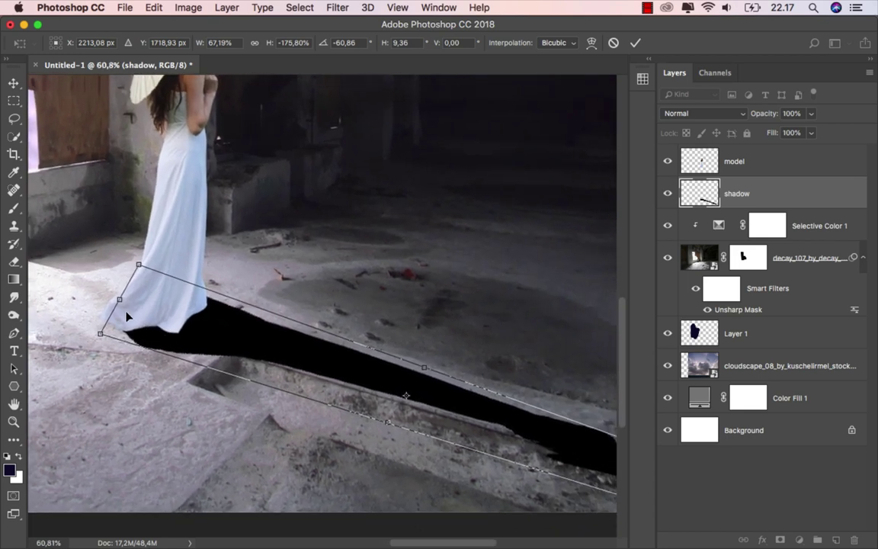
{"action": "left_click_drag", "start_coordinate": [119, 303], "coordinate": [113, 307]}
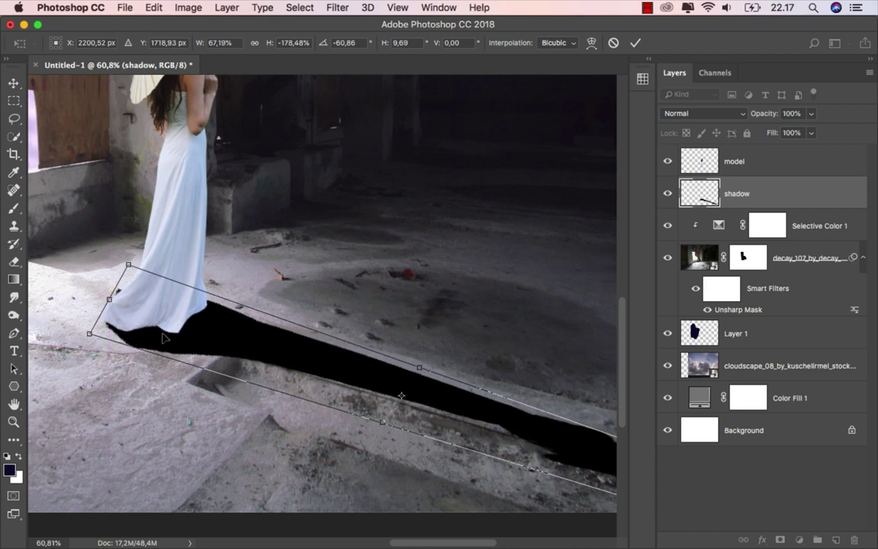
Warp the shadow's base up under the dress hem and commit the transform.
{"action": "right_click", "coordinate": [236, 339]}
{"action": "left_click", "coordinate": [259, 416]}
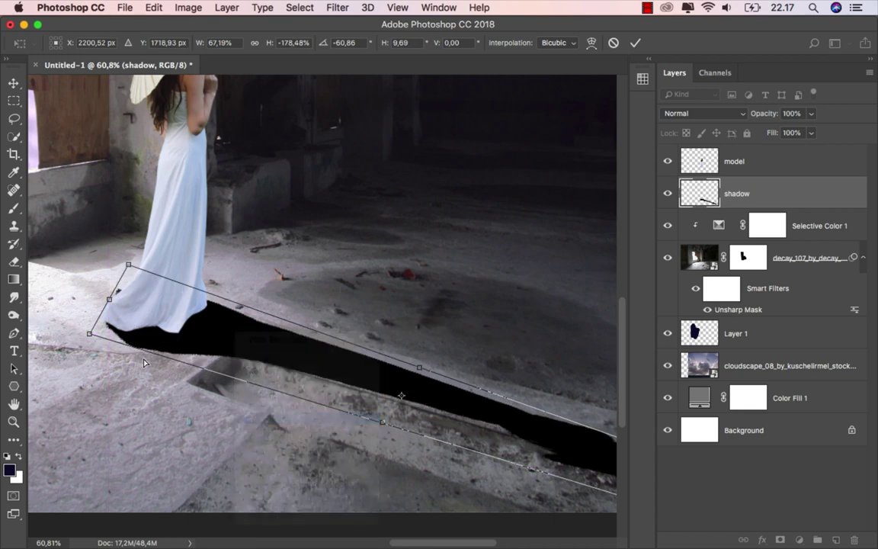
{"action": "left_click_drag", "start_coordinate": [127, 345], "coordinate": [124, 332]}
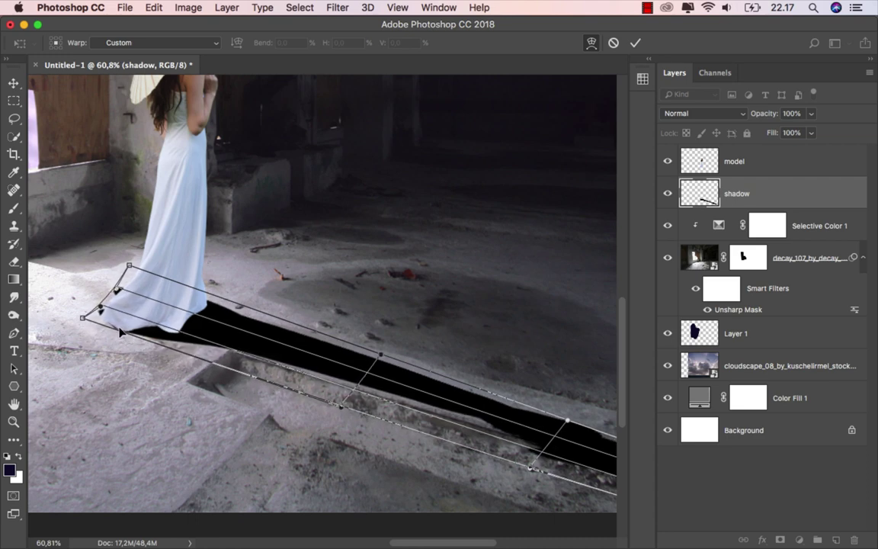
{"action": "left_click_drag", "start_coordinate": [123, 332], "coordinate": [122, 330]}
{"action": "scroll", "coordinate": [221, 328], "scroll_direction": "down", "scroll_amount": 2}
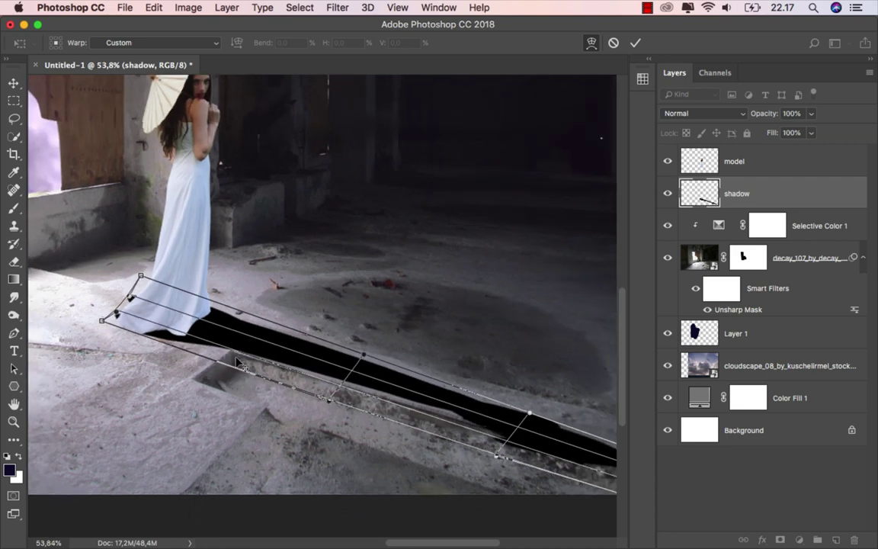
{"action": "mouse_move", "coordinate": [328, 308]}
{"action": "left_mouse_down"}
{"action": "mouse_move", "coordinate": [296, 326]}
{"action": "mouse_move", "coordinate": [349, 326]}
{"action": "left_mouse_up"}
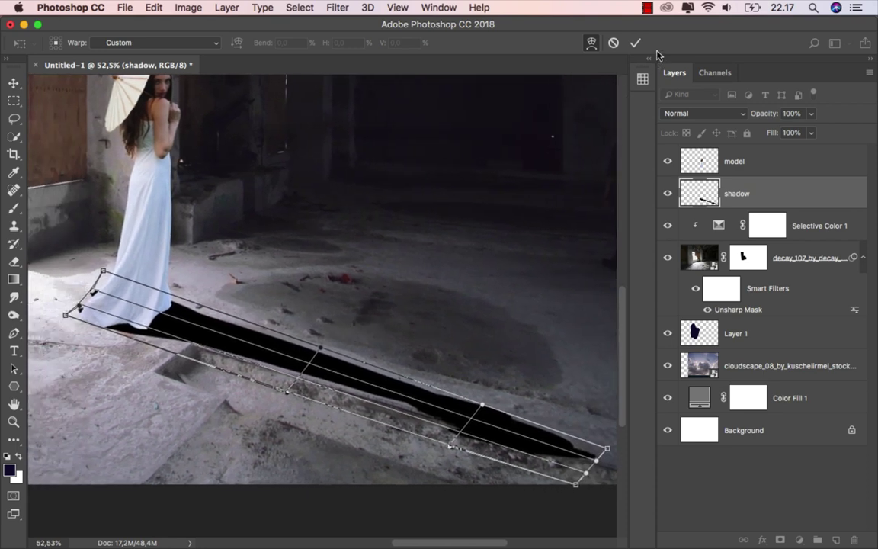
{"action": "left_click", "coordinate": [636, 44]}
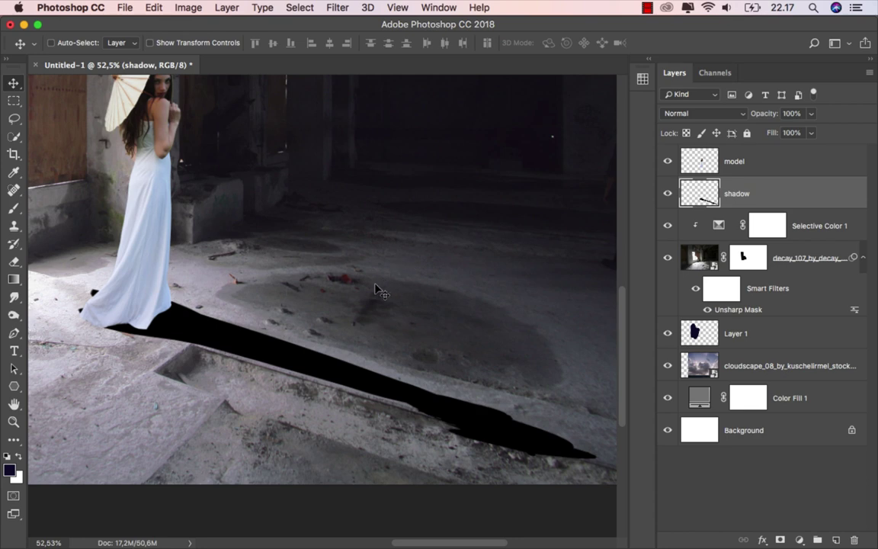
Select model and shadow together and nudge them into place.
{"action": "key", "text": "super+0"}
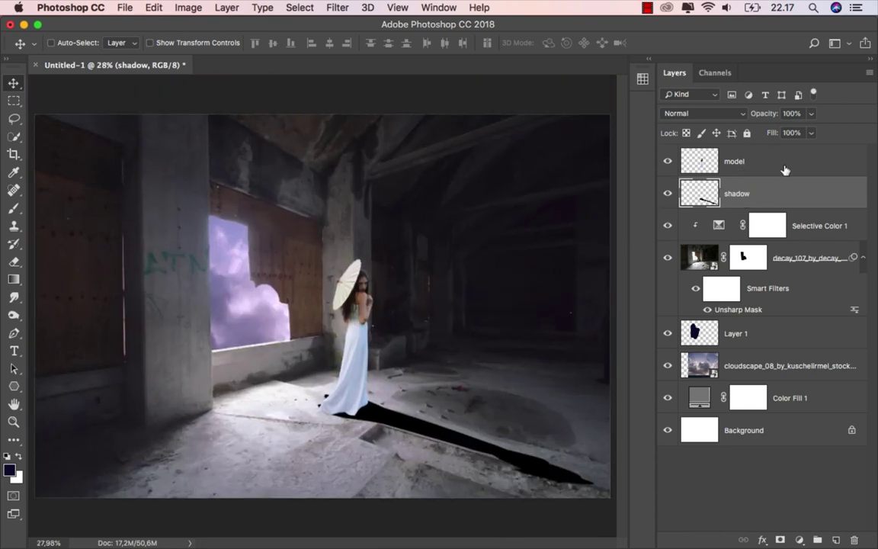
{"action": "left_click", "coordinate": [781, 163], "text": "shift"}
{"action": "left_click_drag", "start_coordinate": [389, 388], "coordinate": [388, 398]}
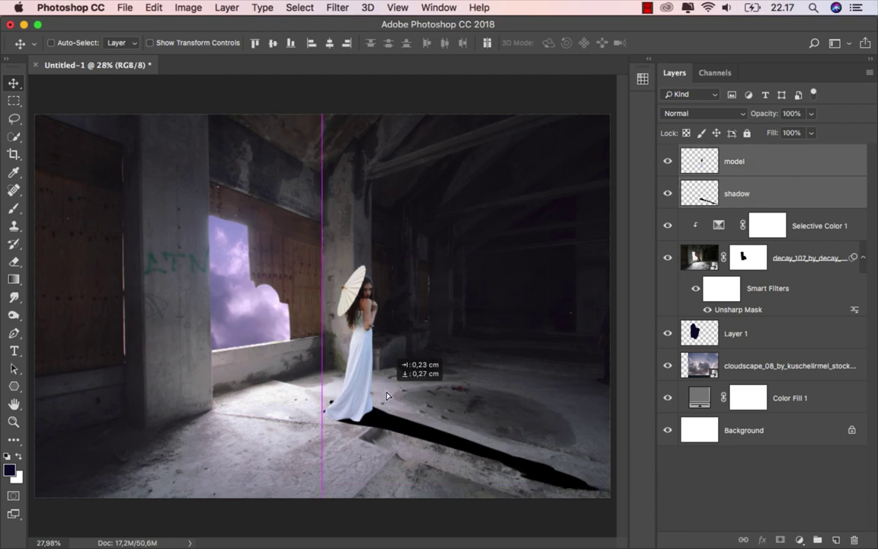
{"action": "key", "text": "shift+Right"}
{"action": "key", "text": "shift+Right"}
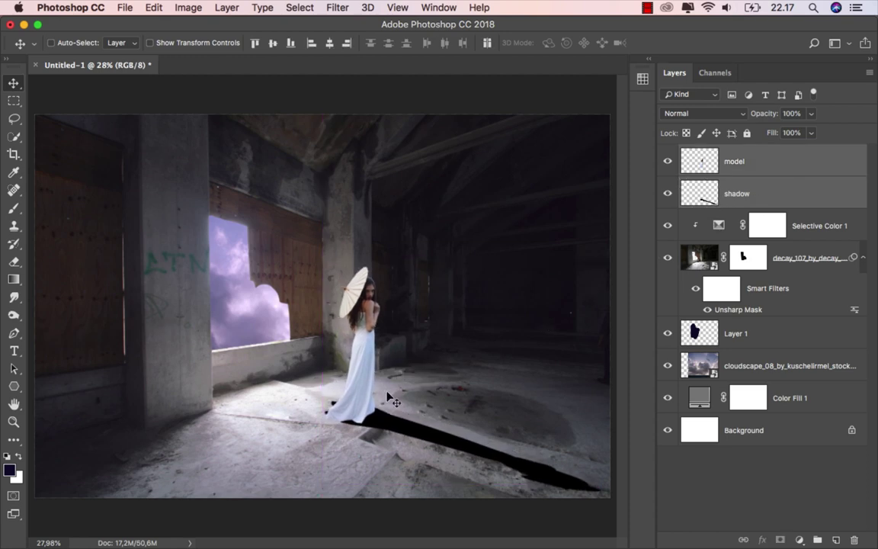
{"action": "key", "text": "shift+Left"}
{"action": "key", "text": "shift+Left"}
{"action": "key", "text": "shift+Left"}
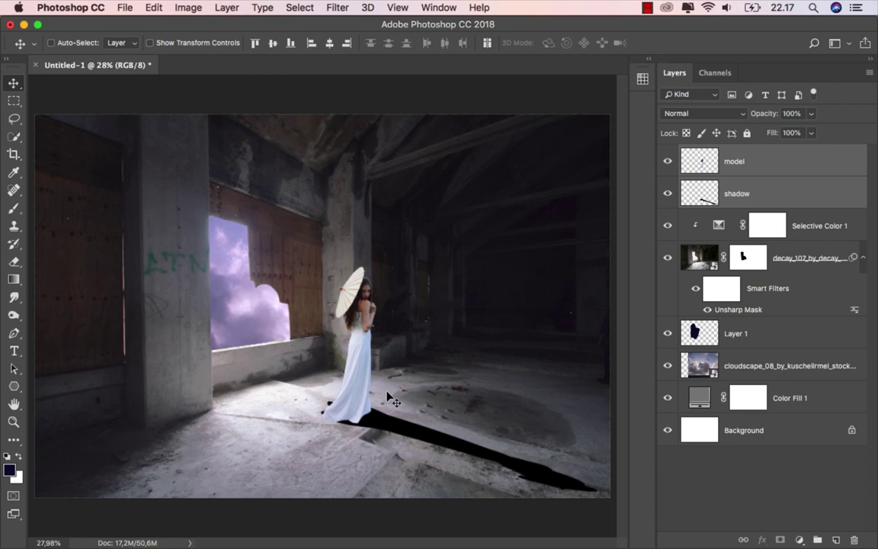
{"action": "key", "text": "Left"}
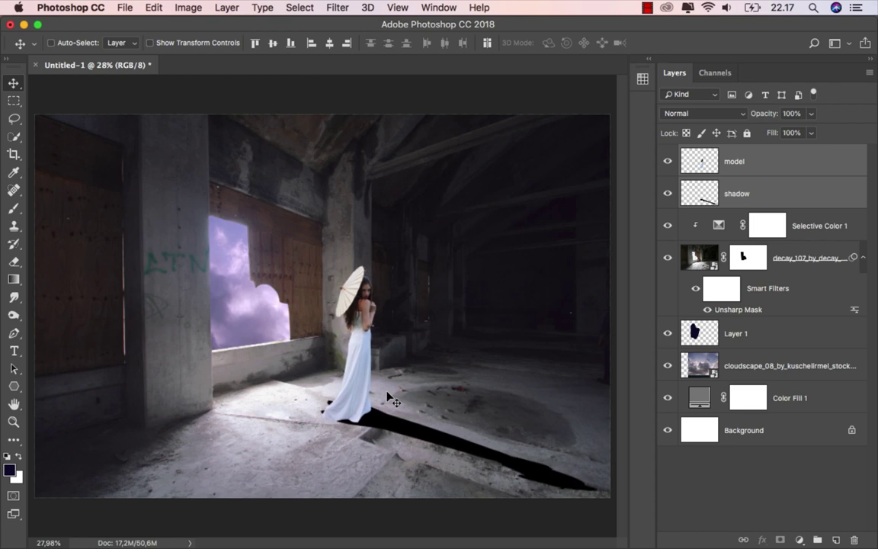
Erase the stray shadow speck at the dress's left hem on the shadow layer.
{"action": "left_click", "coordinate": [736, 194]}
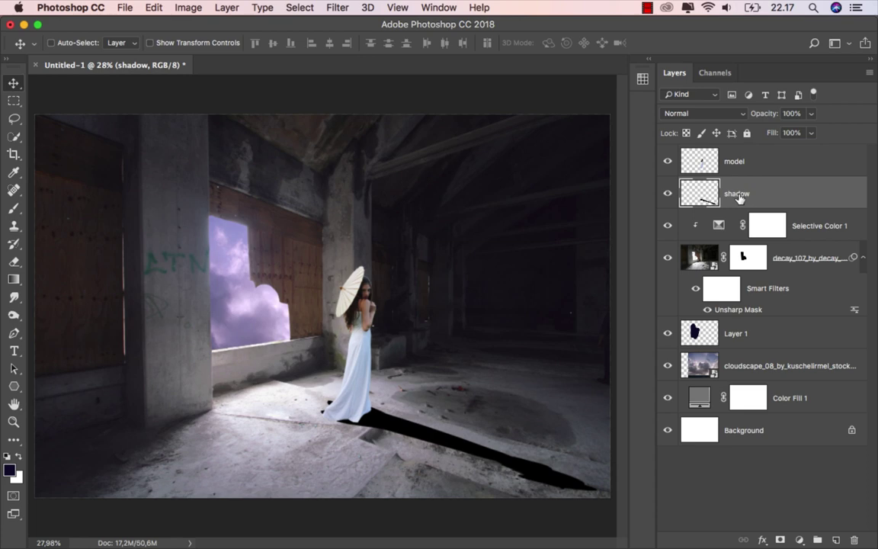
{"action": "left_click", "coordinate": [15, 262]}
{"action": "left_click", "coordinate": [34, 263]}
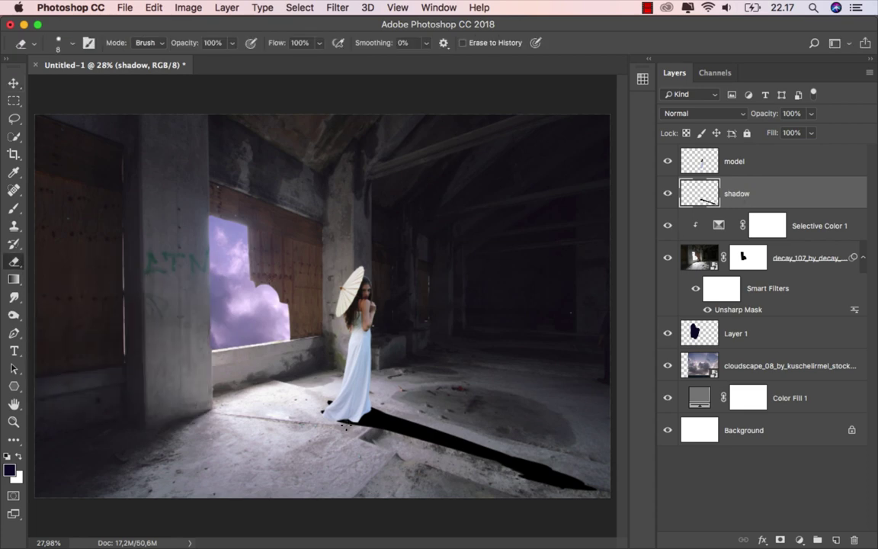
{"action": "scroll", "coordinate": [345, 427], "scroll_direction": "up", "scroll_amount": 3}
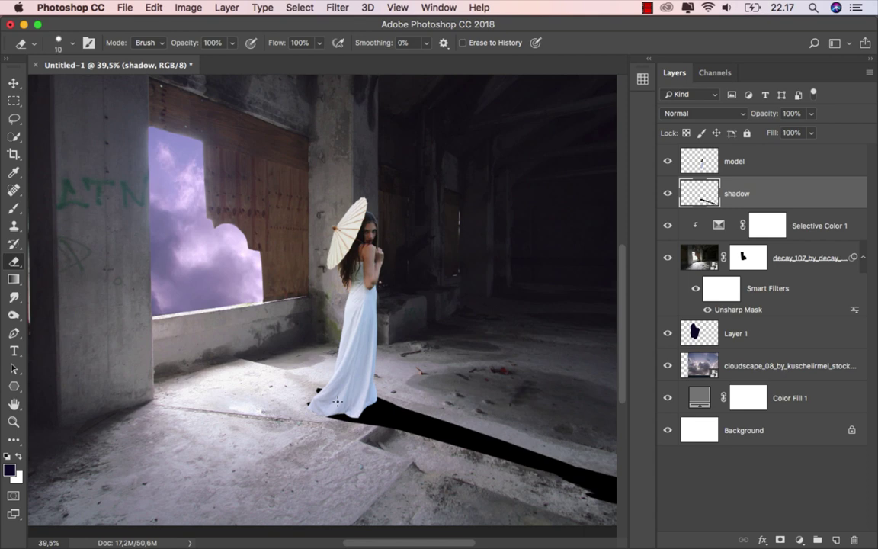
{"action": "key", "text": "bracketright"}
{"action": "key", "text": "bracketright"}
{"action": "key", "text": "bracketright"}
{"action": "left_click", "coordinate": [309, 401]}
{"action": "left_click", "coordinate": [14, 82]}
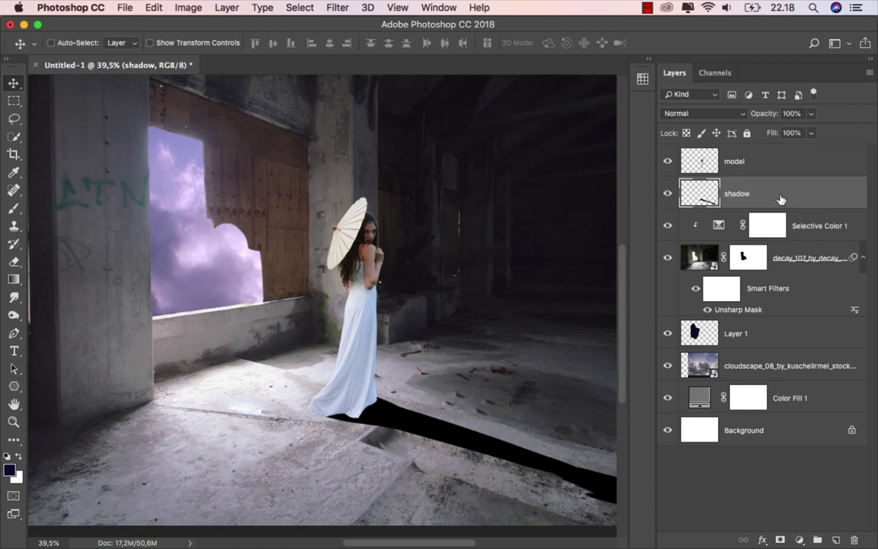
Lower the shadow layer's opacity to 60%.
{"action": "left_click", "coordinate": [812, 113]}
{"action": "left_click_drag", "start_coordinate": [815, 131], "coordinate": [789, 134]}
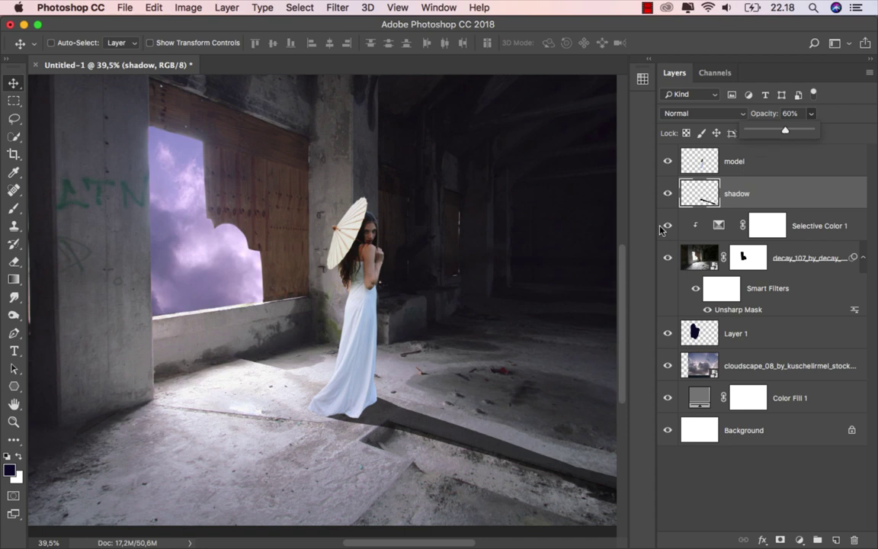
{"action": "mouse_move", "coordinate": [488, 355]}
{"action": "left_mouse_down"}
{"action": "mouse_move", "coordinate": [422, 347]}
{"action": "mouse_move", "coordinate": [349, 320]}
{"action": "mouse_move", "coordinate": [344, 353]}
{"action": "left_mouse_up"}
{"action": "scroll", "coordinate": [369, 429], "scroll_direction": "down", "scroll_amount": 2}
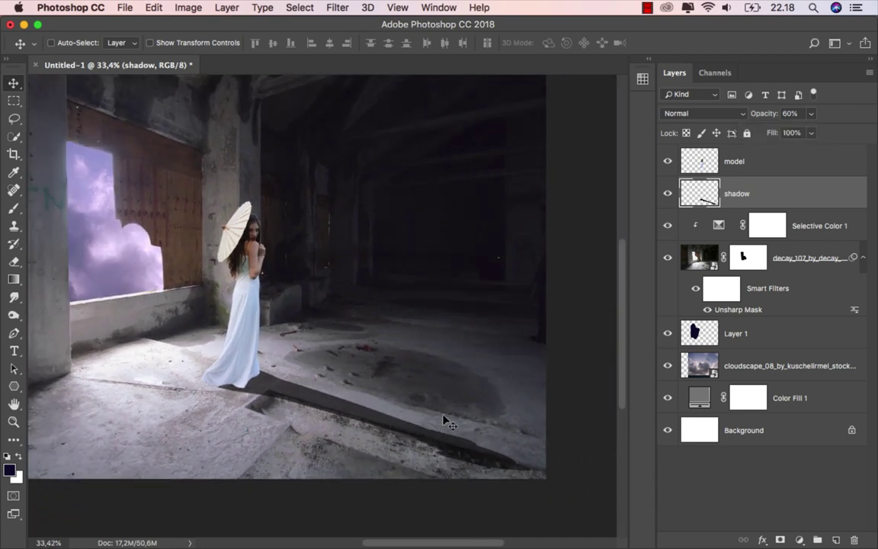
Add a layer mask to the shadow and fade its far end with a black-to-white gradient.
{"action": "left_click", "coordinate": [780, 539]}
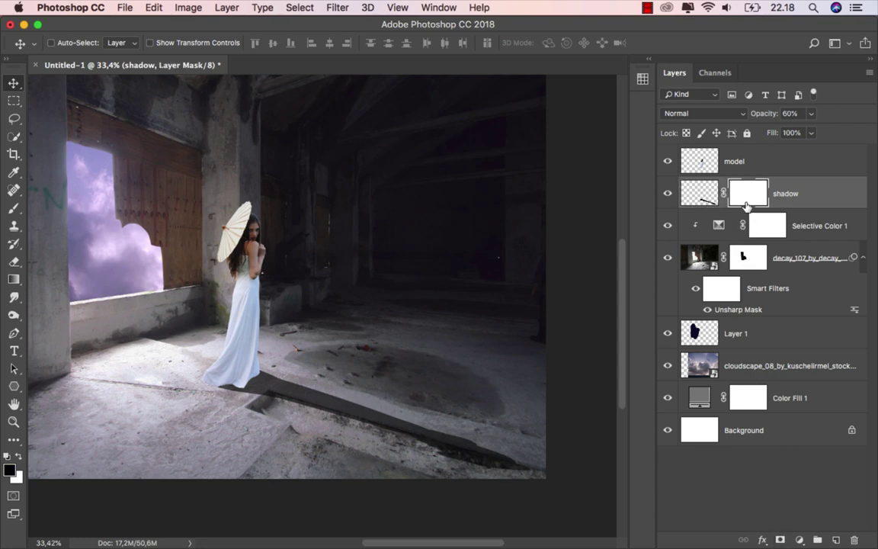
{"action": "left_click", "coordinate": [14, 278]}
{"action": "left_click", "coordinate": [68, 279]}
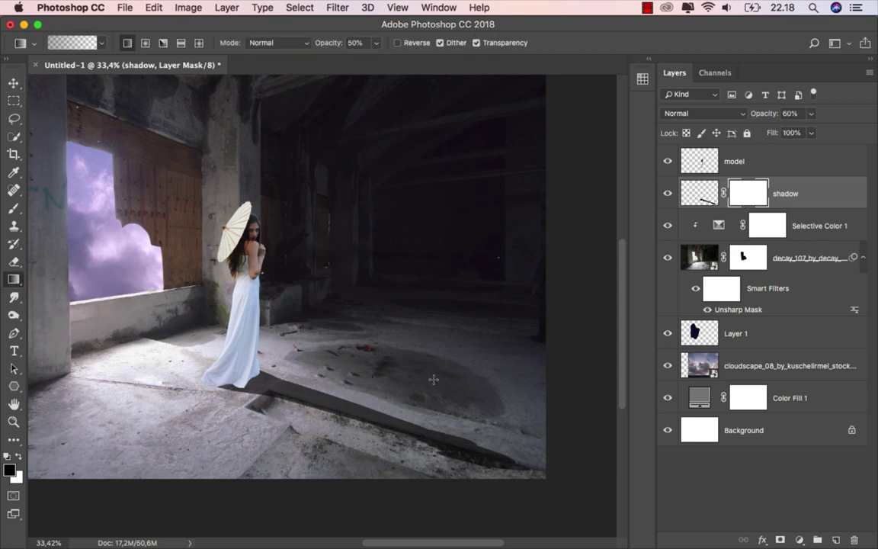
{"action": "left_click_drag", "start_coordinate": [556, 483], "coordinate": [219, 345]}
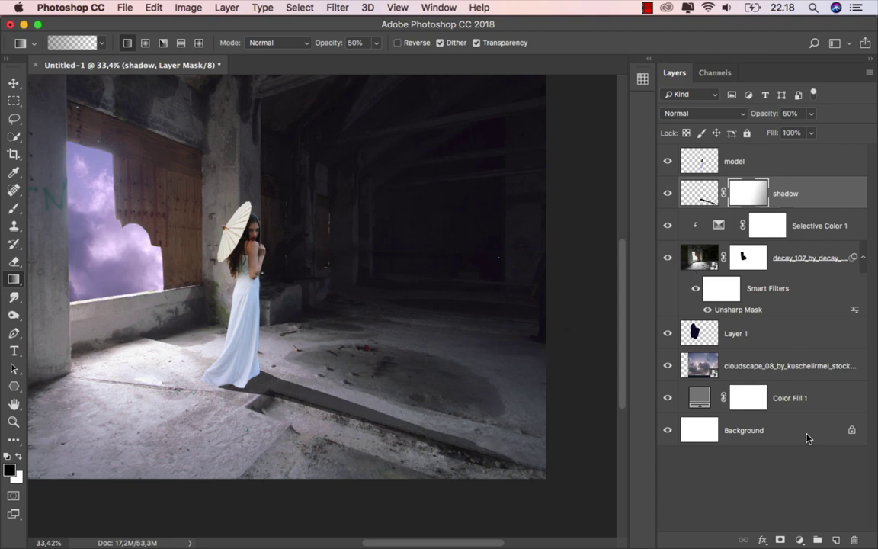
Add a new empty layer above shadow named 'shandow 2'.
{"action": "left_click", "coordinate": [835, 539]}
{"action": "double_click", "coordinate": [737, 193]}
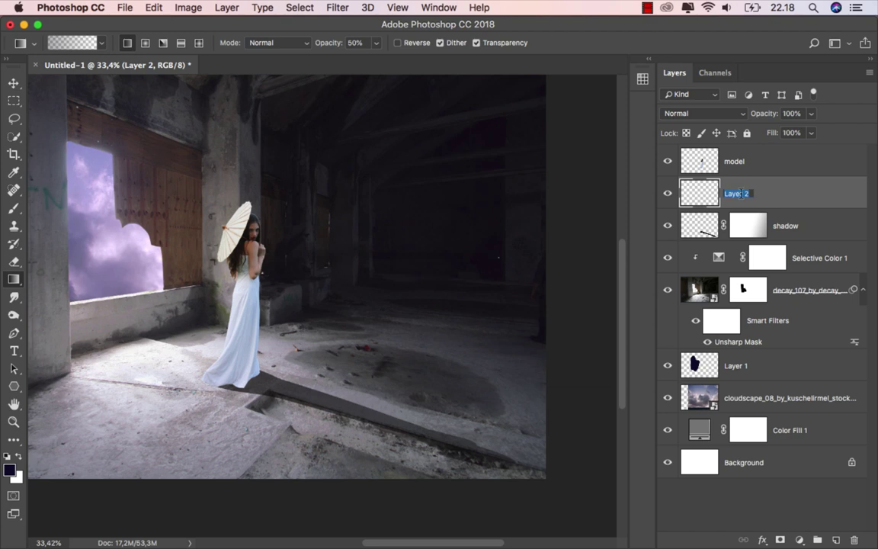
{"action": "type", "text": "shandow"}
{"action": "key", "text": "Return"}
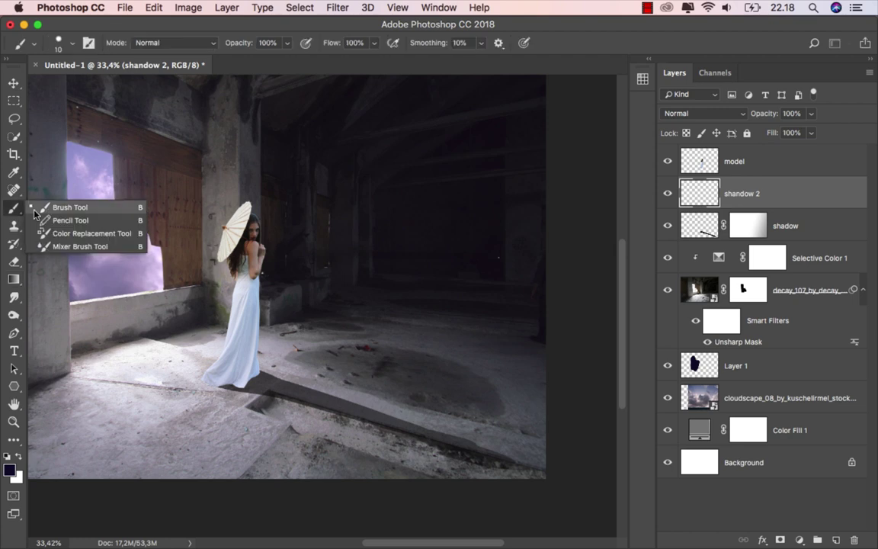
Prepare a larger soft round brush in black for the hem shading.
{"action": "left_click_drag", "start_coordinate": [15, 212], "coordinate": [58, 214]}
{"action": "scroll", "coordinate": [213, 381], "scroll_direction": "up", "scroll_amount": 2}
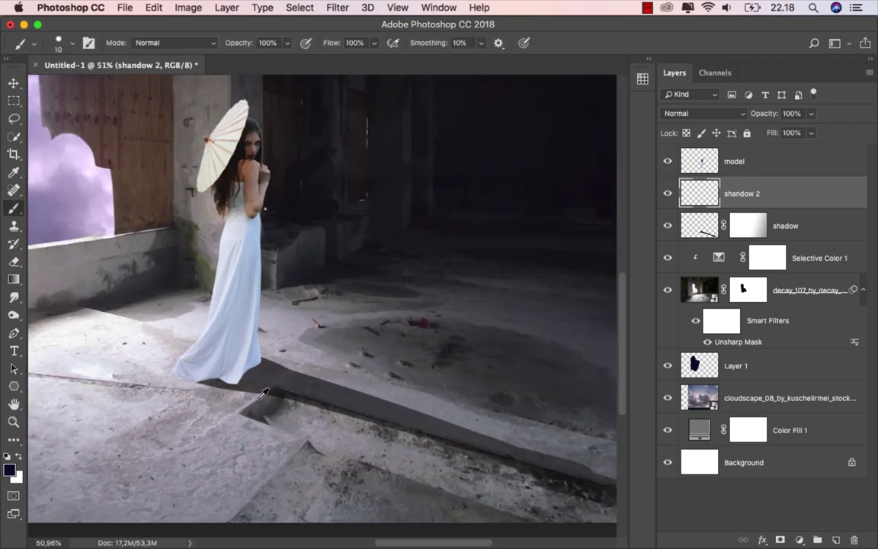
{"action": "scroll", "coordinate": [218, 380], "scroll_direction": "up", "scroll_amount": 2}
{"action": "scroll", "coordinate": [224, 378], "scroll_direction": "up", "scroll_amount": 2}
{"action": "scroll", "coordinate": [224, 378], "scroll_direction": "up", "scroll_amount": 1}
{"action": "right_click", "coordinate": [206, 331]}
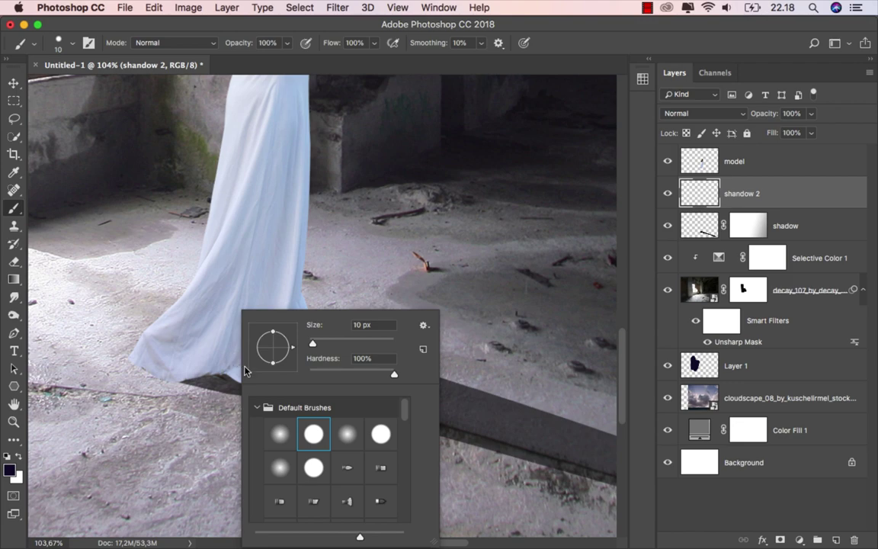
{"action": "left_click", "coordinate": [282, 433]}
{"action": "left_click", "coordinate": [198, 354]}
{"action": "key", "text": "bracketright"}
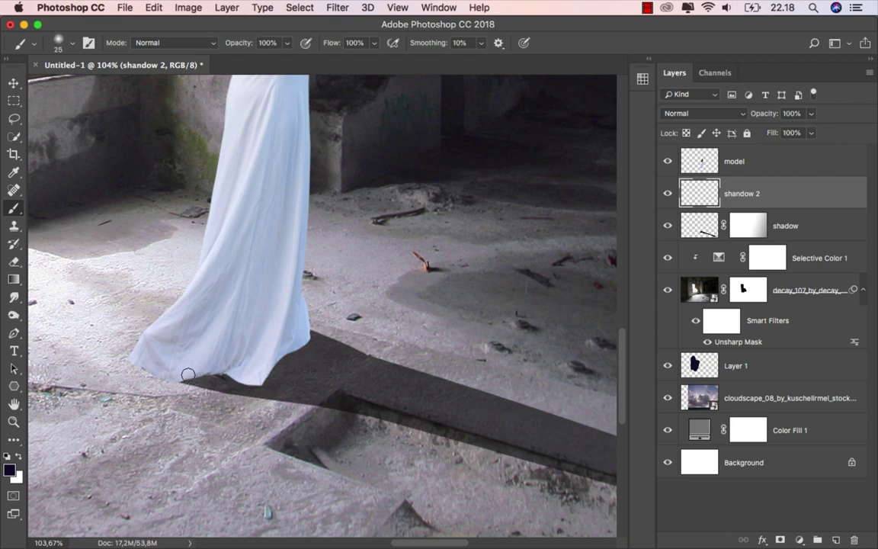
{"action": "key", "text": "d"}
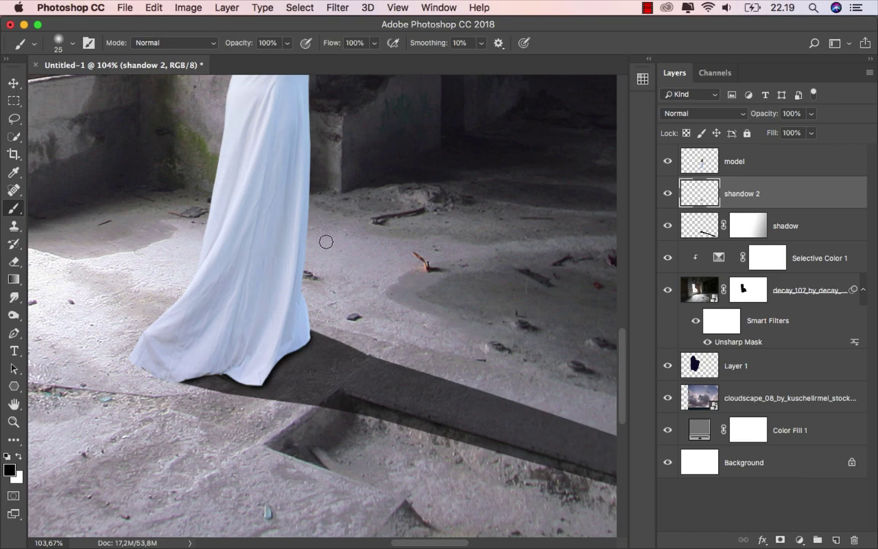
Set shandow 2 to 30% opacity, fit the image in the window, and select model.
{"action": "left_click_drag", "start_coordinate": [813, 114], "coordinate": [768, 133]}
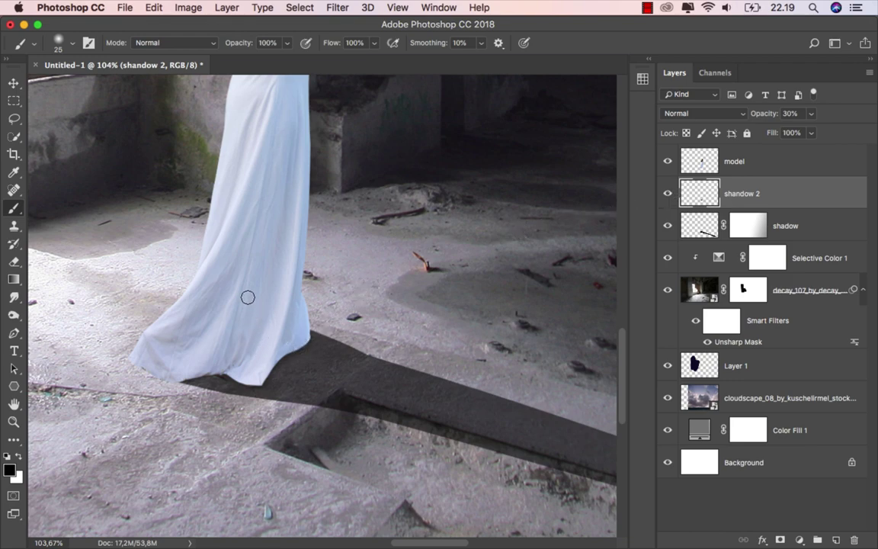
{"action": "left_click", "coordinate": [13, 82]}
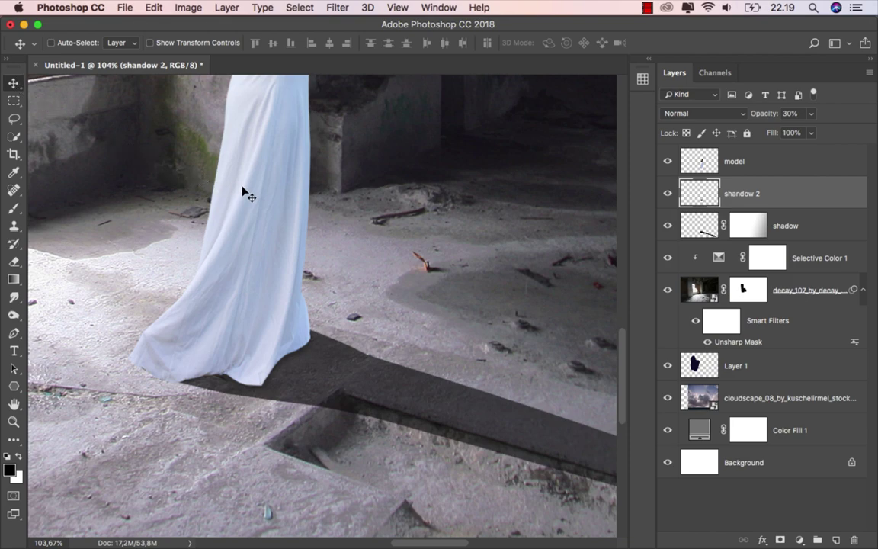
{"action": "key", "text": "super+0"}
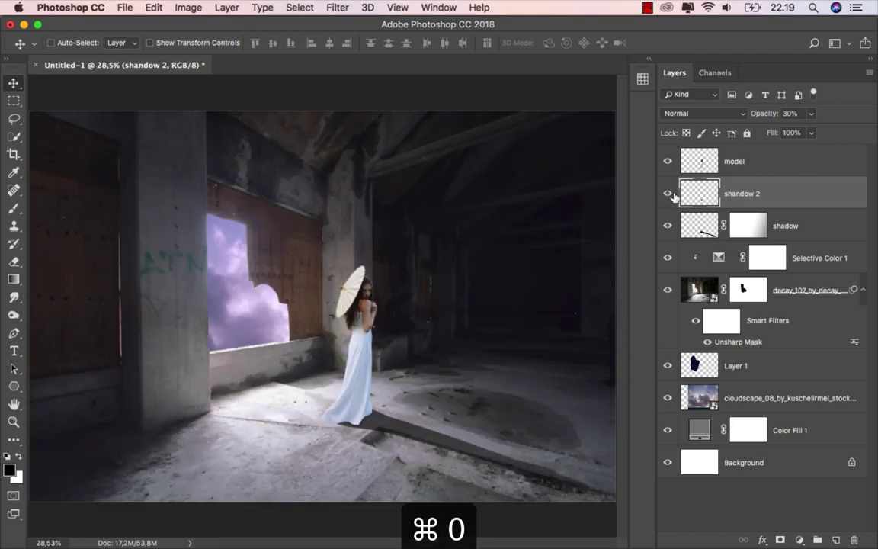
{"action": "left_click", "coordinate": [766, 170]}
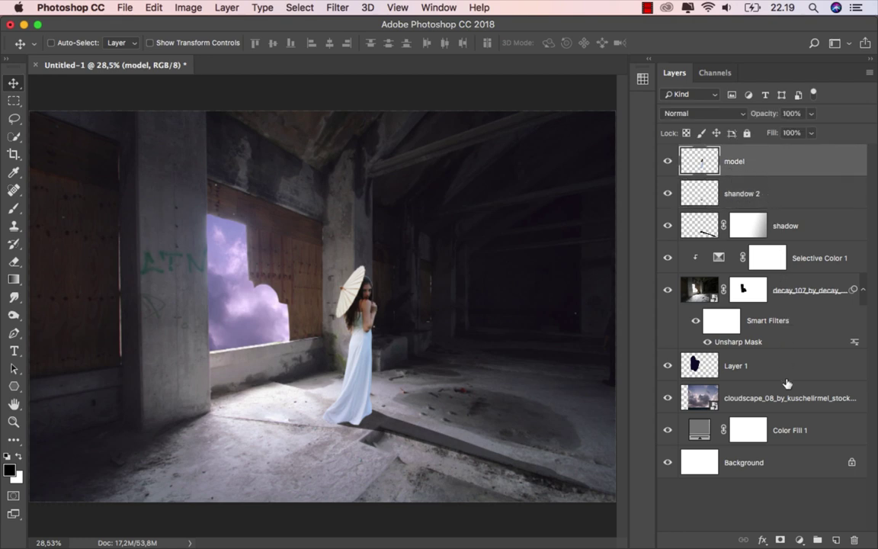
Add a Brightness/Contrast adjustment clipped to model with Brightness 41.
{"action": "left_click", "coordinate": [800, 540]}
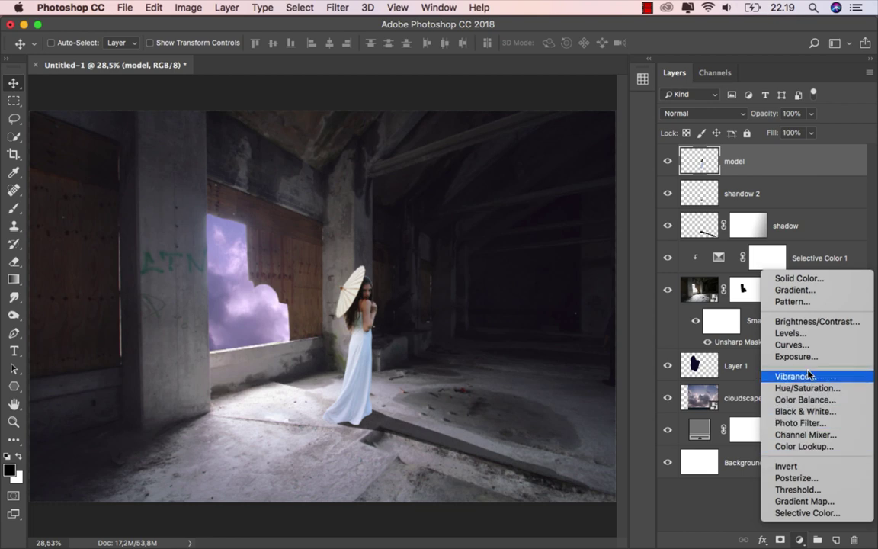
{"action": "left_click", "coordinate": [808, 321]}
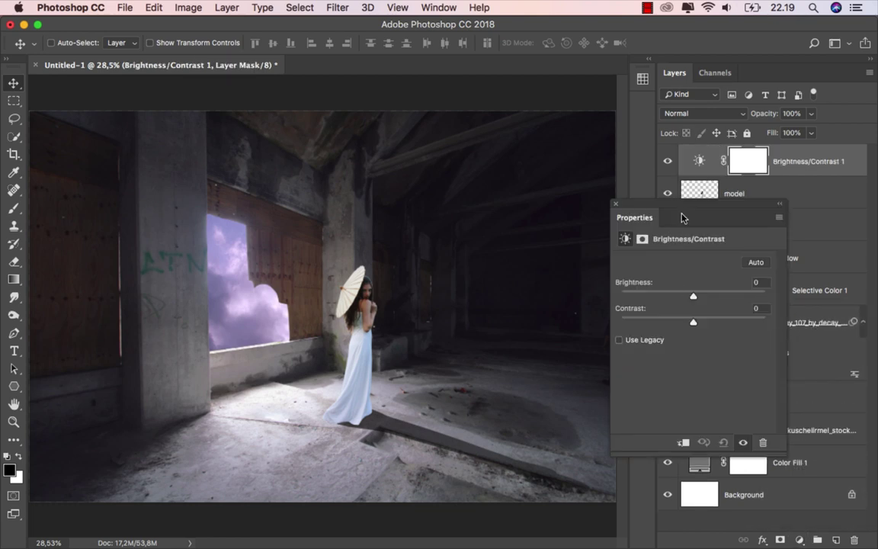
{"action": "left_click_drag", "start_coordinate": [683, 218], "coordinate": [576, 252]}
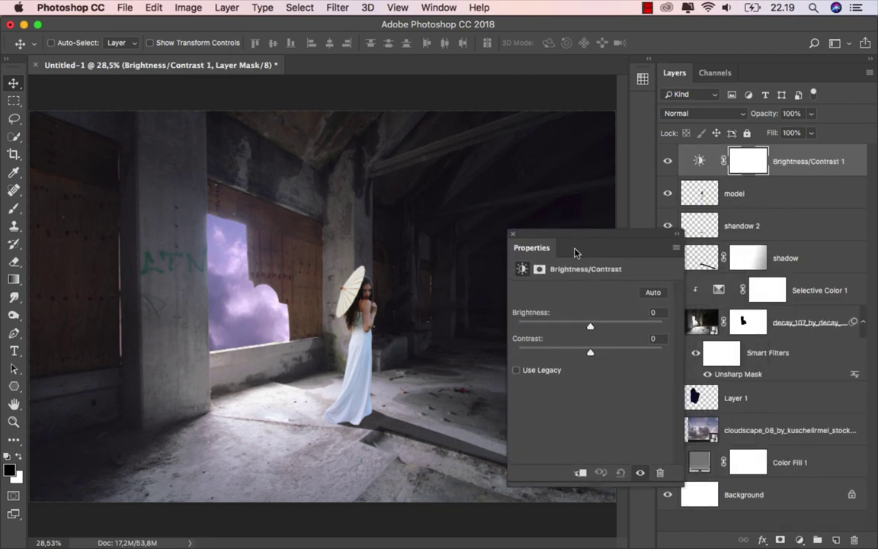
{"action": "left_click", "coordinate": [580, 473]}
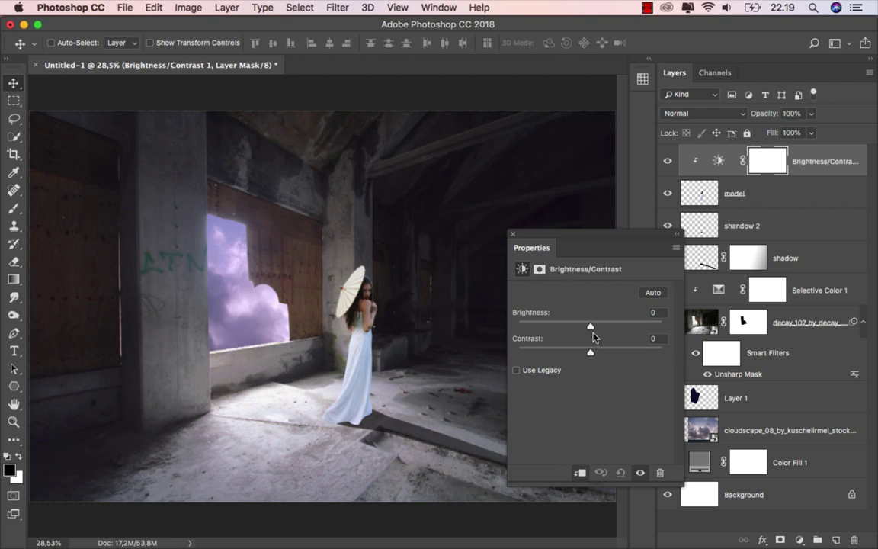
{"action": "left_click_drag", "start_coordinate": [595, 329], "coordinate": [603, 328]}
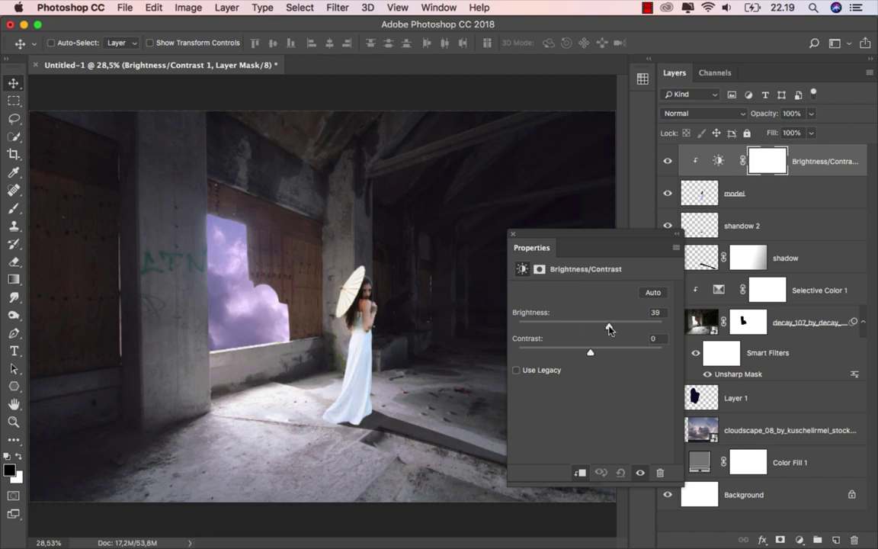
{"action": "left_click", "coordinate": [513, 235]}
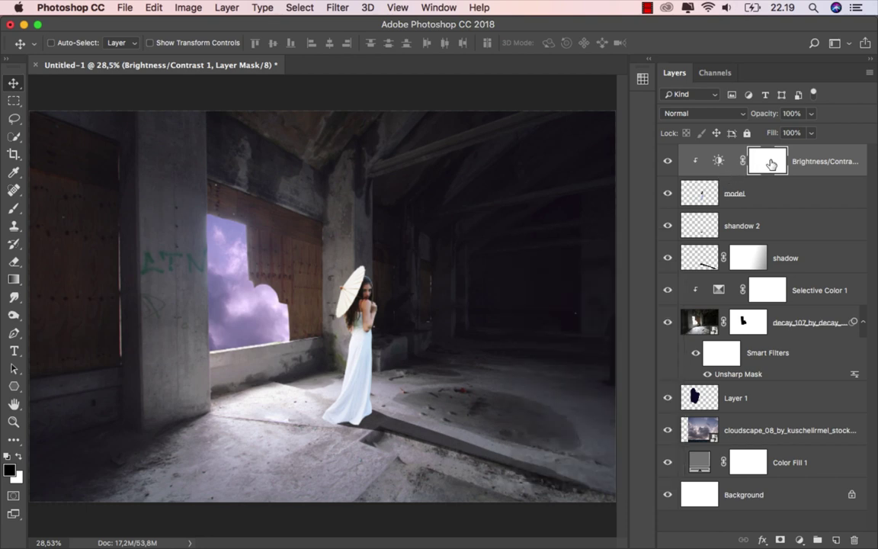
Invert the Brightness/Contrast 1 mask to black and ready a large white brush.
{"action": "key", "text": "super+i"}
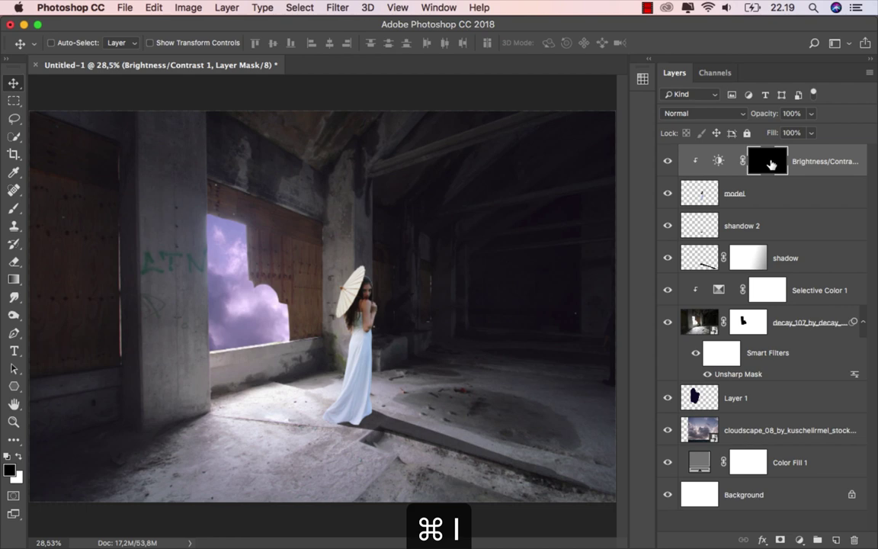
{"action": "left_click_drag", "start_coordinate": [13, 208], "coordinate": [53, 209]}
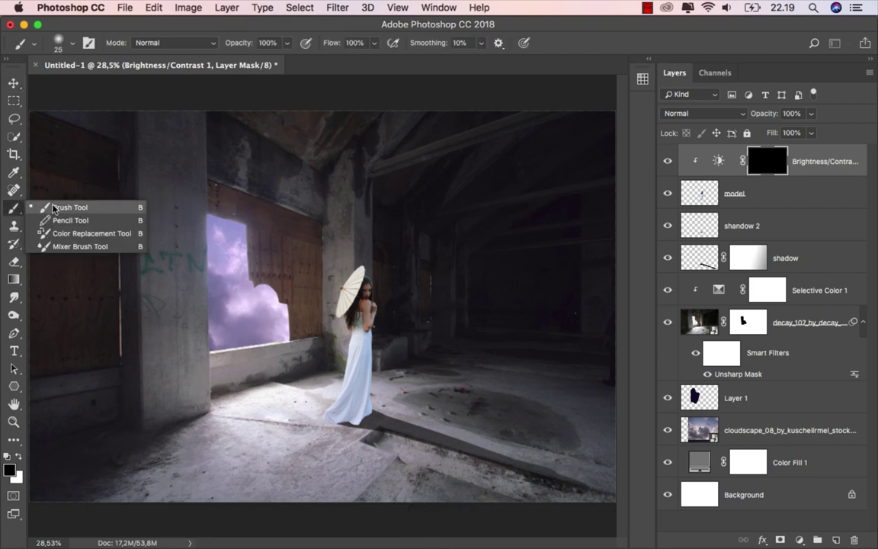
{"action": "key", "text": "x"}
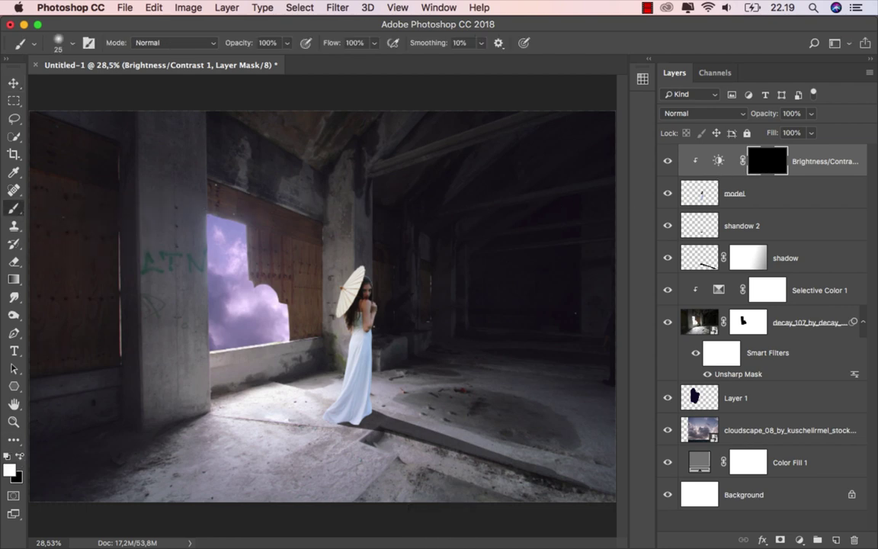
{"action": "scroll", "coordinate": [332, 323], "scroll_direction": "up", "scroll_amount": 5}
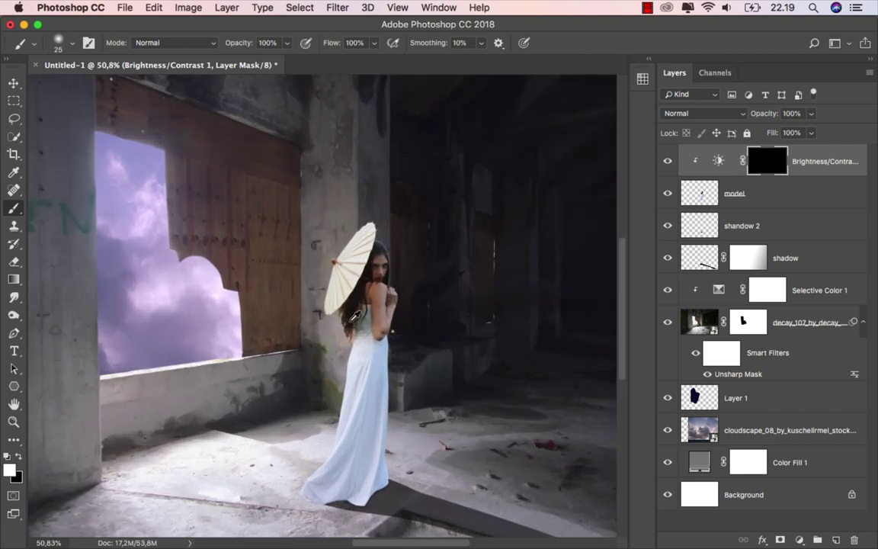
{"action": "key", "text": "bracketright"}
{"action": "key", "text": "bracketright"}
{"action": "key", "text": "bracketright"}
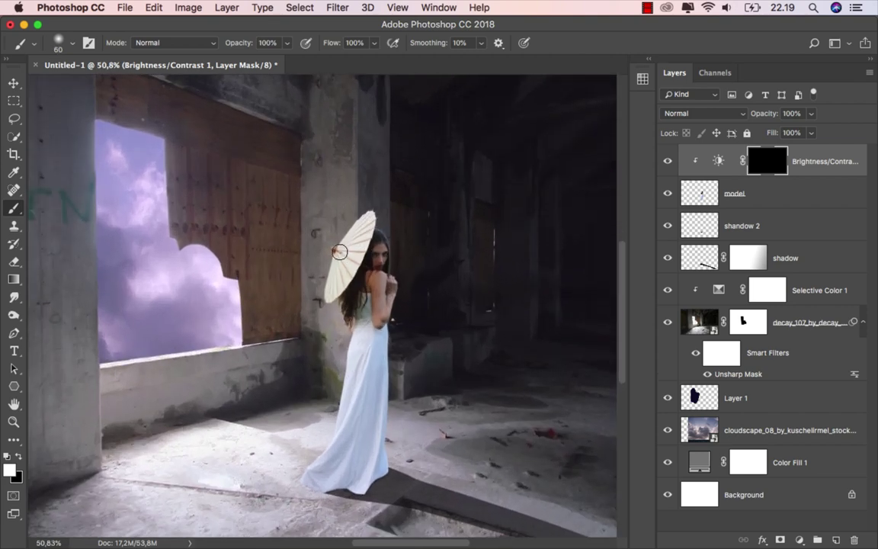
{"action": "key", "text": "bracketright"}
{"action": "key", "text": "bracketright"}
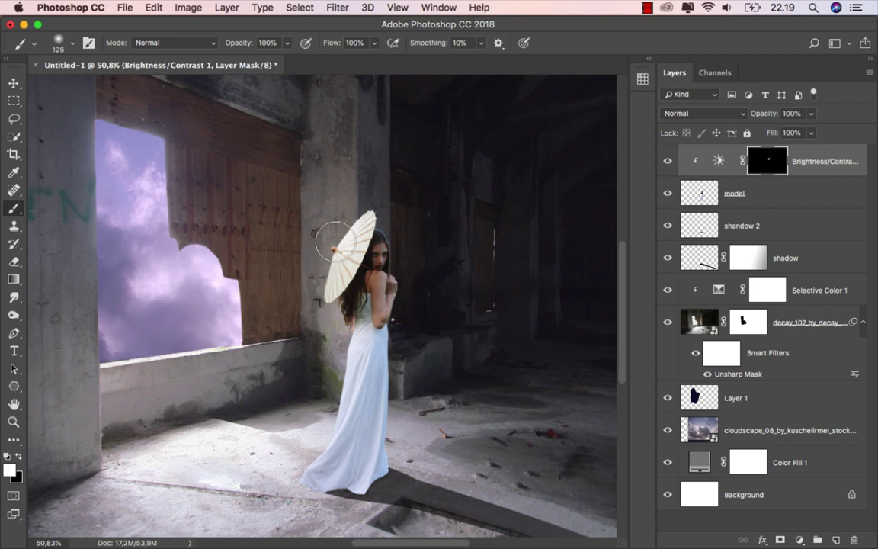
Paint the brightening back along the woman's window-facing left side, near the parasol.
{"action": "left_click", "coordinate": [315, 266]}
{"action": "key", "text": "bracketleft"}
{"action": "key", "text": "bracketleft"}
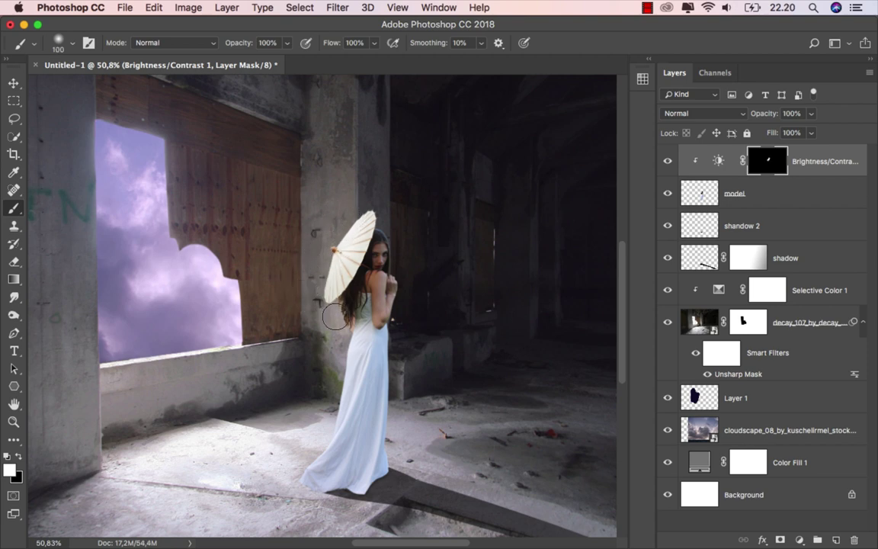
{"action": "left_click_drag", "start_coordinate": [305, 294], "coordinate": [342, 349]}
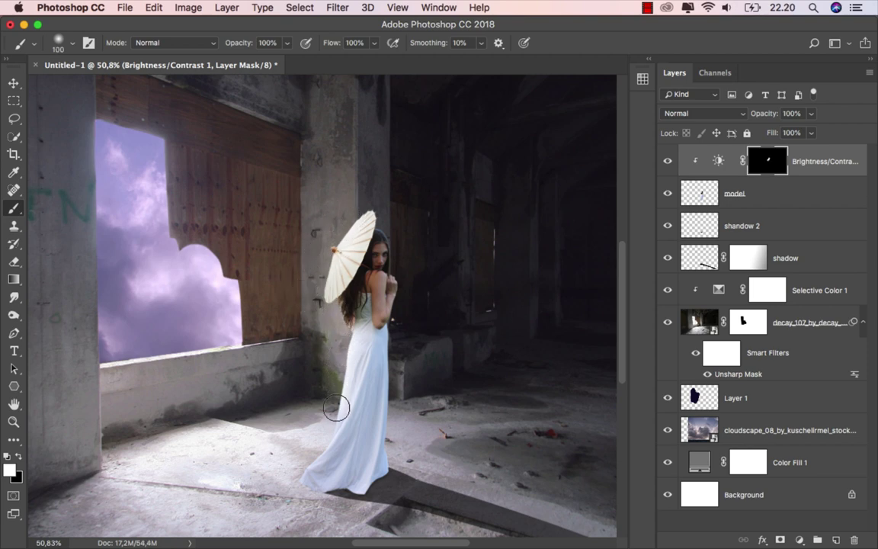
{"action": "left_click_drag", "start_coordinate": [313, 439], "coordinate": [244, 462]}
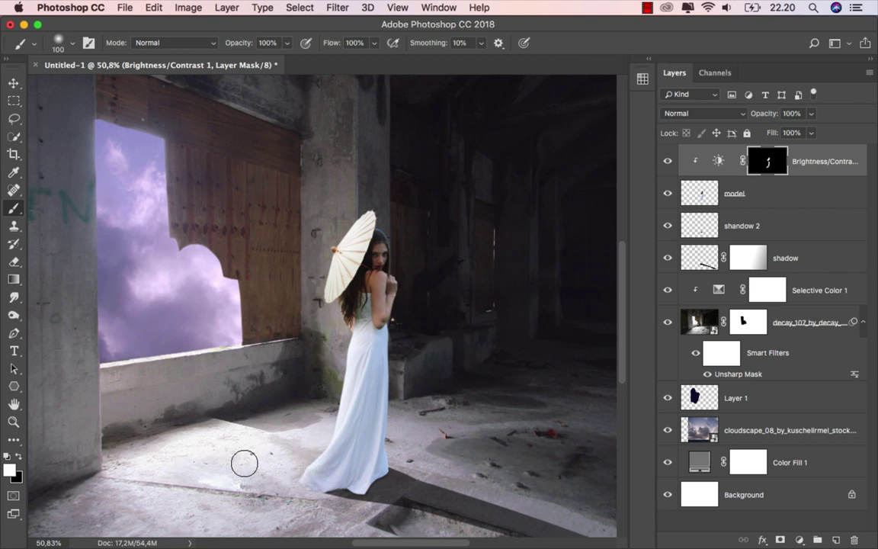
{"action": "key", "text": "bracketright"}
{"action": "key", "text": "bracketright"}
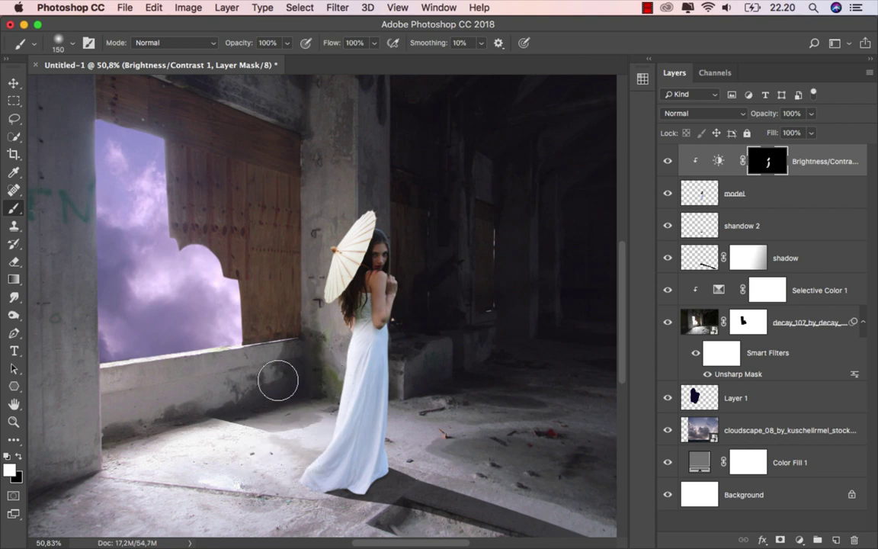
Compare the brightening on and off, then select the Brightness/Contrast layer itself.
{"action": "left_click", "coordinate": [666, 174]}
{"action": "left_click", "coordinate": [666, 175]}
{"action": "left_click_drag", "start_coordinate": [655, 195], "coordinate": [643, 196]}
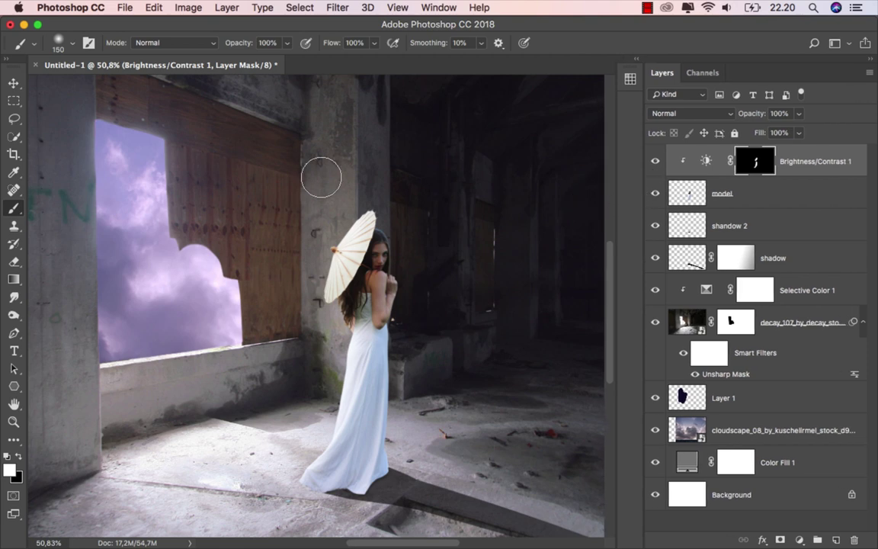
{"action": "left_click", "coordinate": [15, 81]}
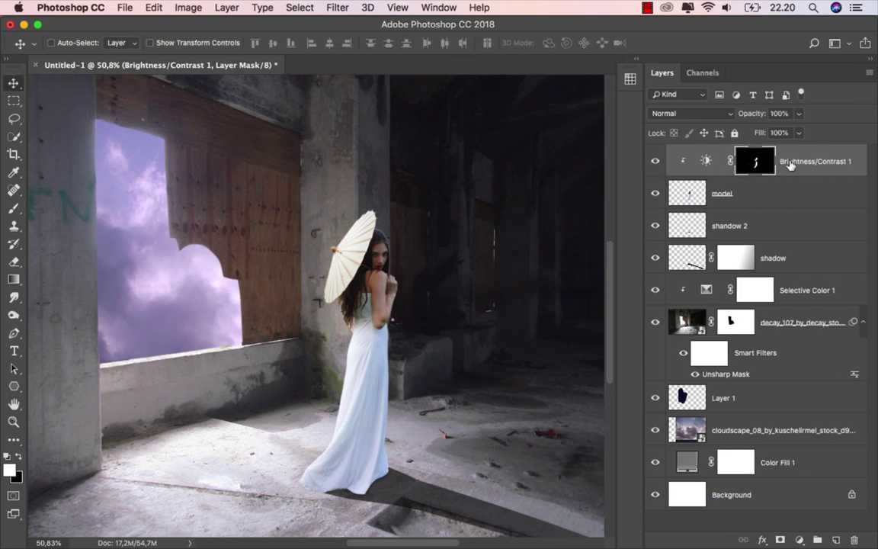
{"action": "left_click", "coordinate": [708, 158]}
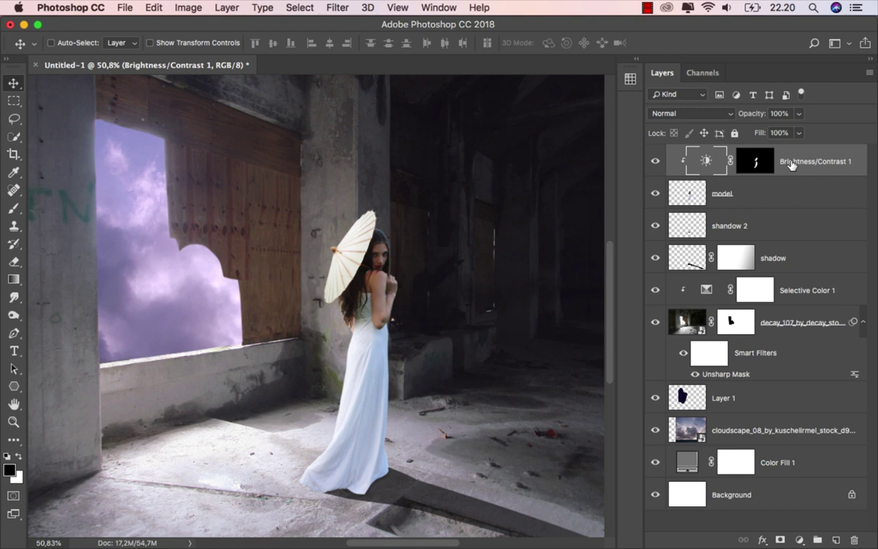
Add a new layer clipped to the layers below and name it black.
{"action": "key", "text": "ctrl+shift+alt+n"}
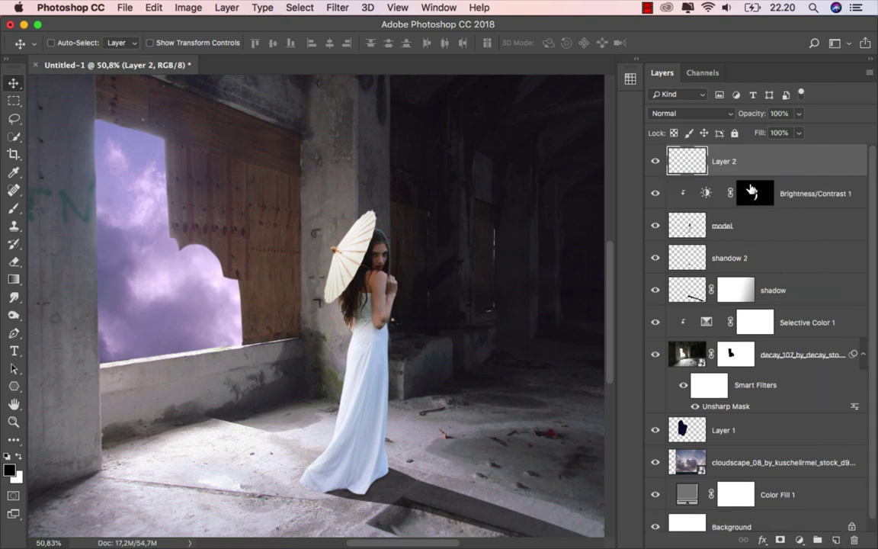
{"action": "right_click", "coordinate": [755, 161]}
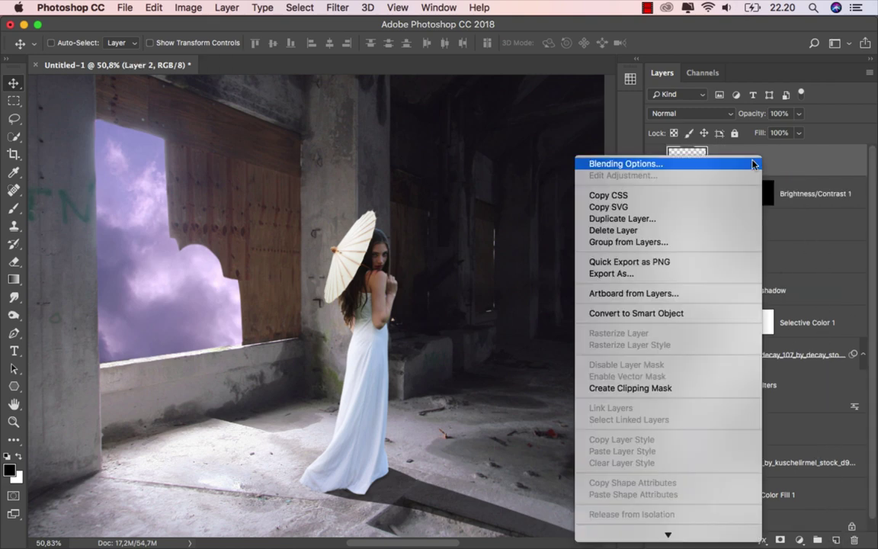
{"action": "left_click", "coordinate": [631, 388]}
{"action": "double_click", "coordinate": [744, 161]}
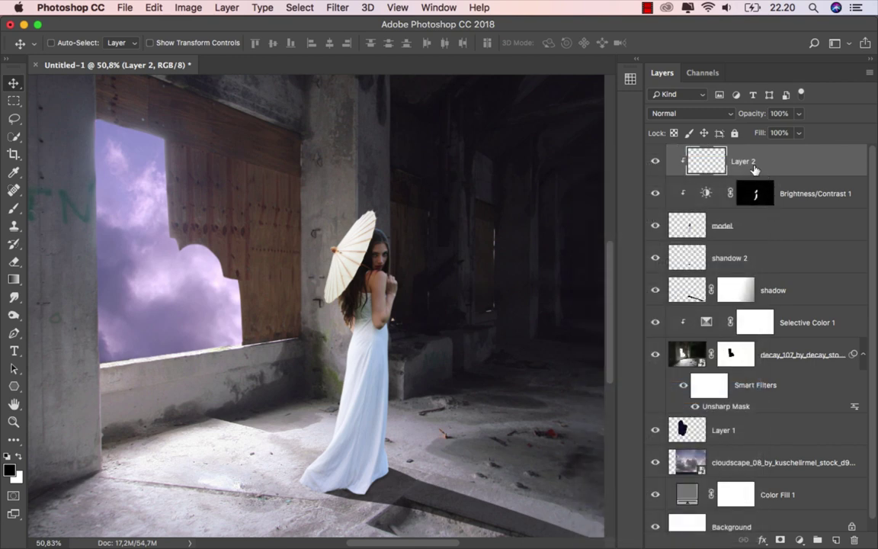
{"action": "type", "text": "black"}
{"action": "key", "text": "Return"}
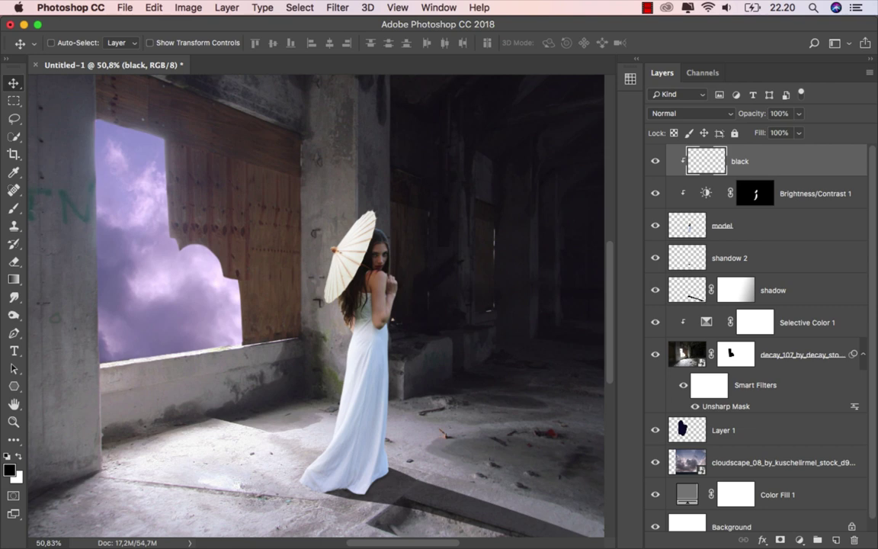
Set the regular Brush to 11% opacity.
{"action": "left_click", "coordinate": [14, 208]}
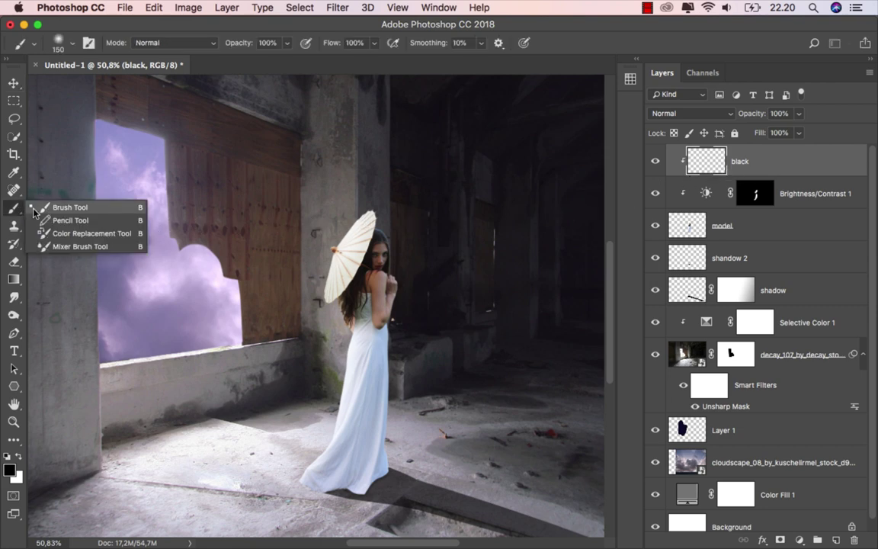
{"action": "left_click", "coordinate": [33, 211]}
{"action": "left_click", "coordinate": [286, 44]}
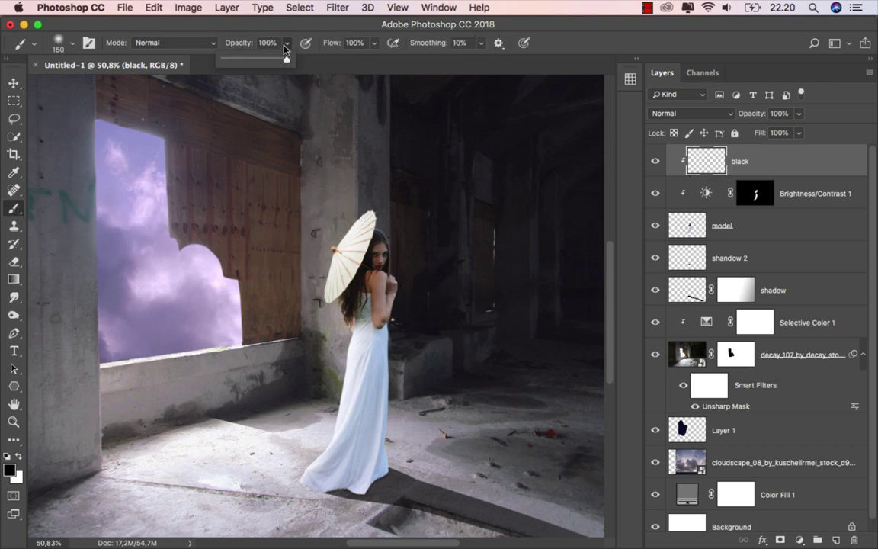
{"action": "left_click_drag", "start_coordinate": [286, 58], "coordinate": [231, 61]}
{"action": "left_click", "coordinate": [245, 30]}
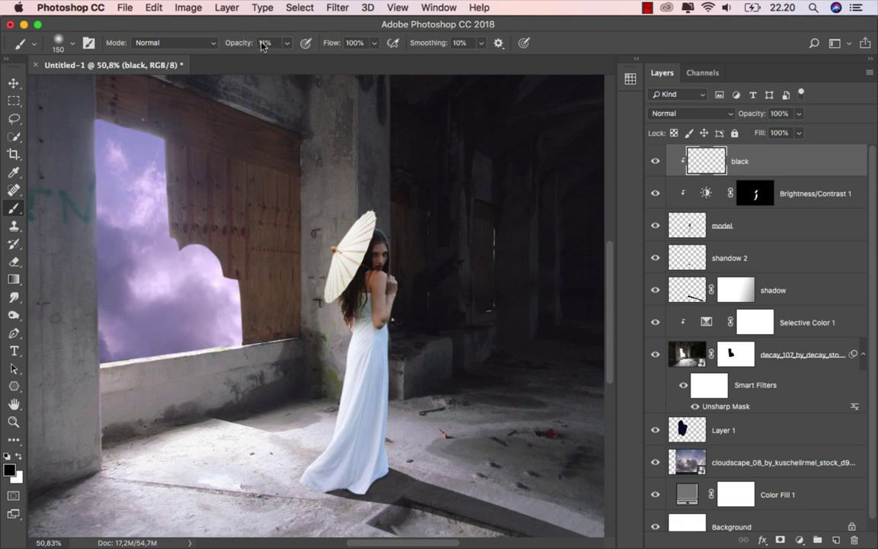
Paint a faint black tone near the hem of the woman's dress.
{"action": "scroll", "coordinate": [410, 343], "scroll_direction": "down", "scroll_amount": 2}
{"action": "scroll", "coordinate": [398, 314], "scroll_direction": "down", "scroll_amount": 1}
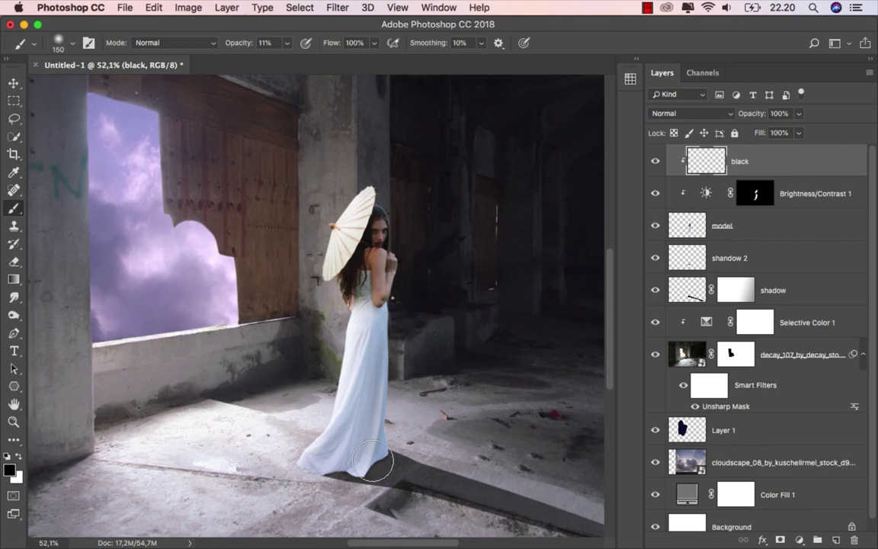
{"action": "scroll", "coordinate": [202, 415], "scroll_direction": "down", "scroll_amount": 3}
{"action": "left_click_drag", "start_coordinate": [398, 412], "coordinate": [362, 371]}
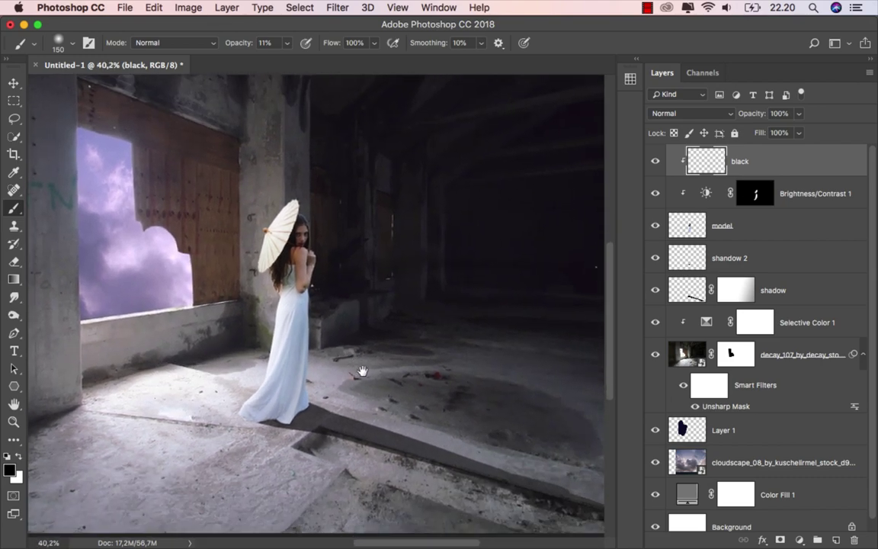
{"action": "scroll", "coordinate": [362, 371], "scroll_direction": "down", "scroll_amount": 1}
{"action": "scroll", "coordinate": [359, 366], "scroll_direction": "down", "scroll_amount": 1}
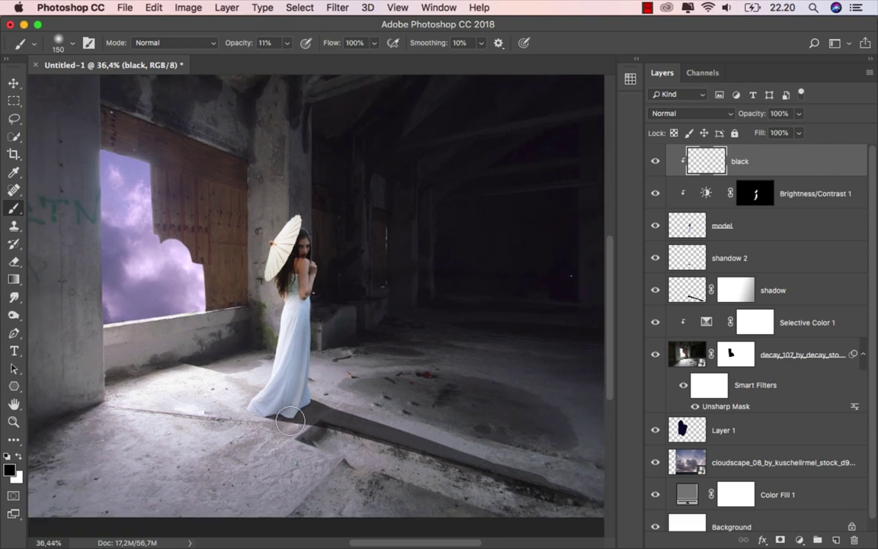
{"action": "left_click_drag", "start_coordinate": [291, 420], "coordinate": [303, 363]}
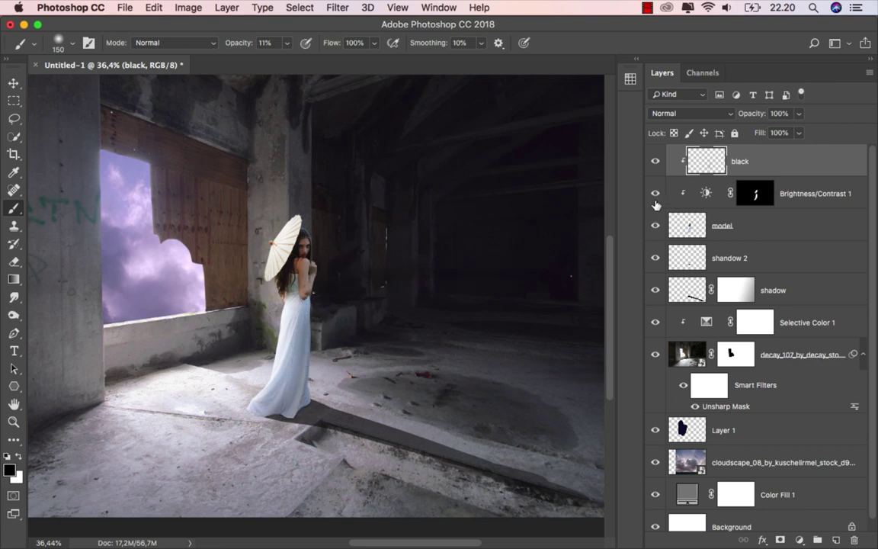
Compare the black layer's shading on and off, then bring up the adjustment layer list.
{"action": "left_click", "coordinate": [655, 161]}
{"action": "left_click", "coordinate": [655, 161]}
{"action": "left_click", "coordinate": [798, 540]}
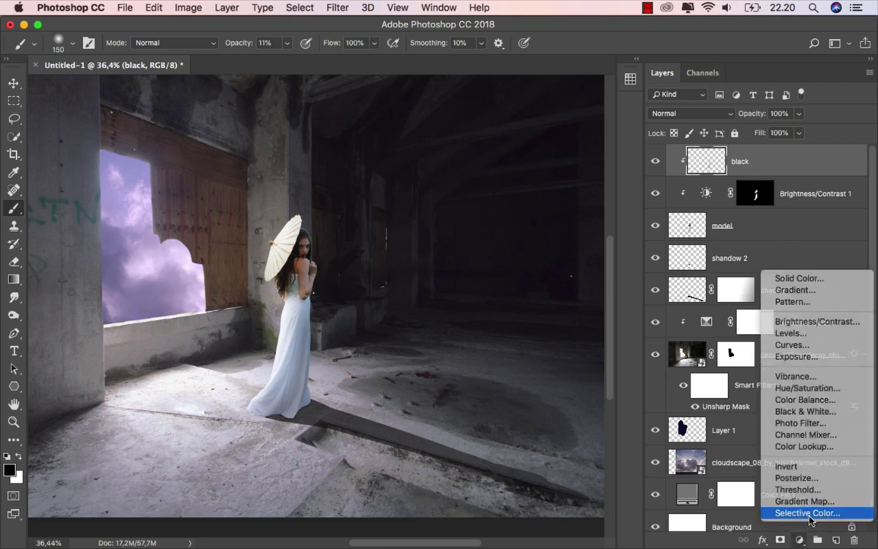
Add a clipped Selective Color layer with Whites set to Magenta +19 and Black +18.
{"action": "left_click", "coordinate": [797, 508]}
{"action": "left_click", "coordinate": [582, 473]}
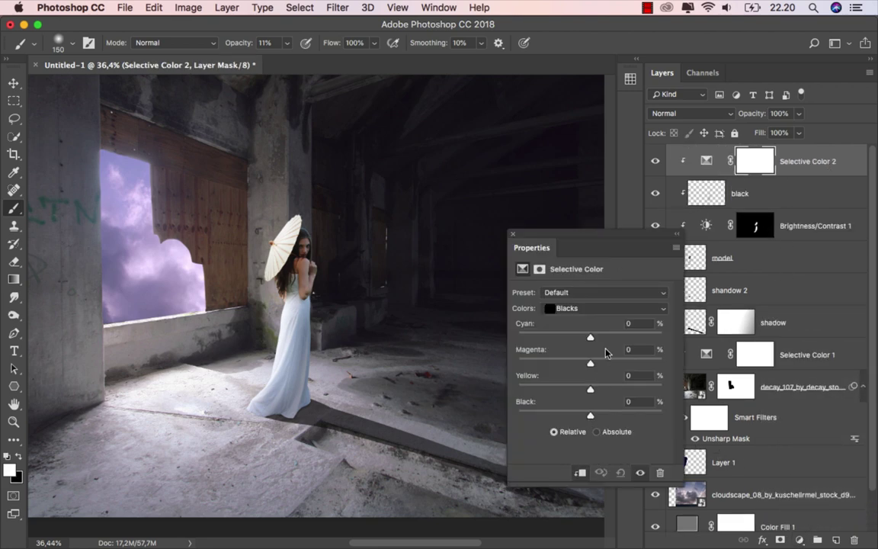
{"action": "left_click", "coordinate": [578, 309]}
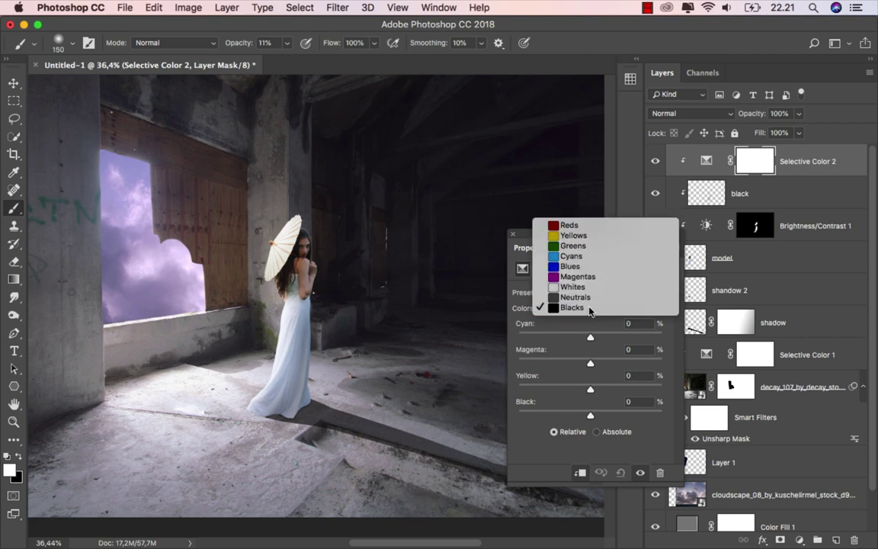
{"action": "left_click", "coordinate": [589, 308]}
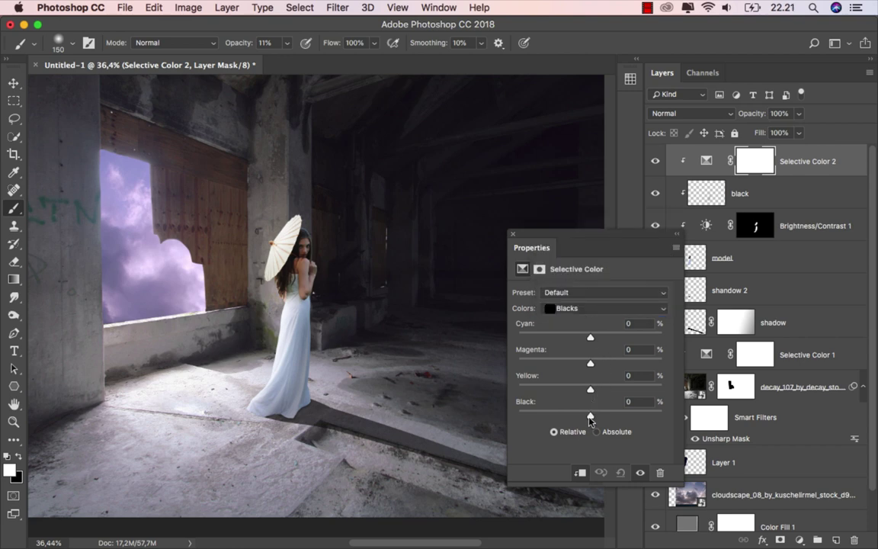
{"action": "mouse_move", "coordinate": [590, 419]}
{"action": "left_mouse_down"}
{"action": "mouse_move", "coordinate": [574, 419]}
{"action": "mouse_move", "coordinate": [587, 419]}
{"action": "left_mouse_up"}
{"action": "left_click", "coordinate": [594, 310]}
{"action": "left_click", "coordinate": [591, 292]}
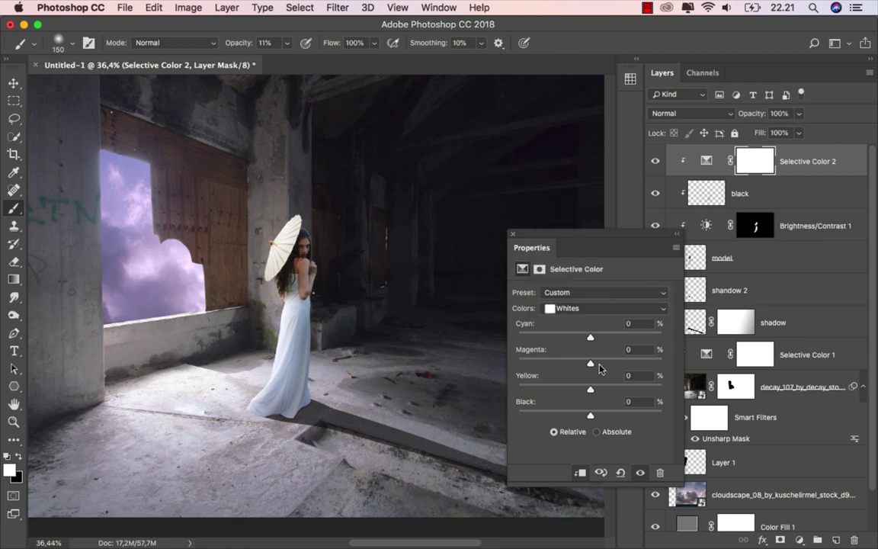
{"action": "left_click_drag", "start_coordinate": [591, 364], "coordinate": [599, 364]}
{"action": "left_click_drag", "start_coordinate": [590, 415], "coordinate": [601, 415]}
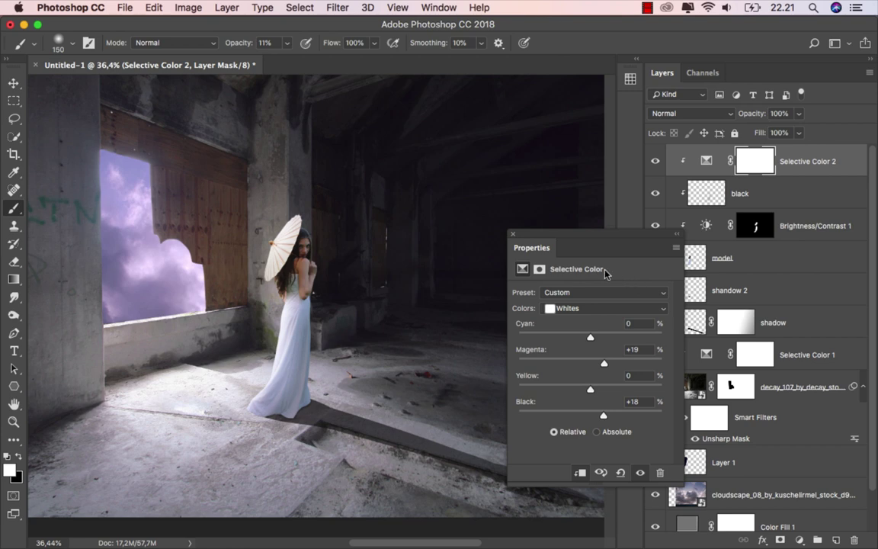
{"action": "left_click", "coordinate": [513, 236]}
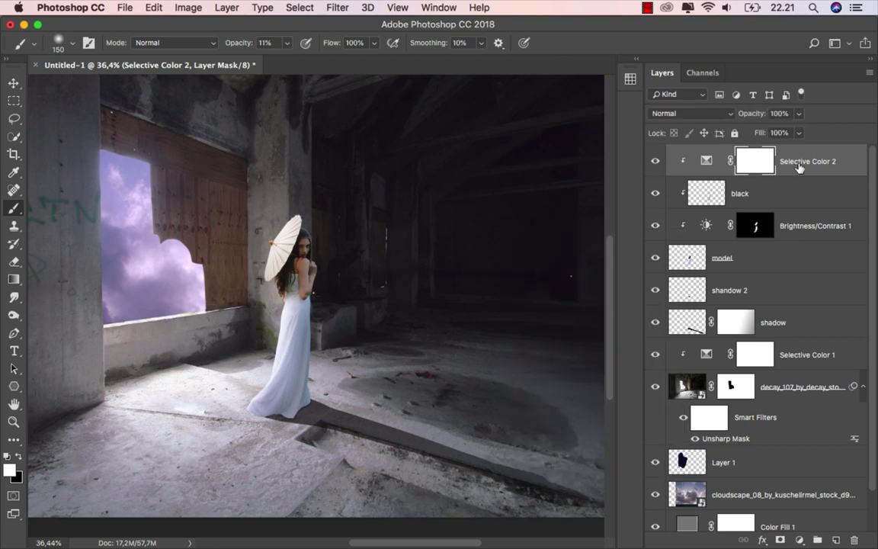
{"action": "left_click", "coordinate": [713, 157]}
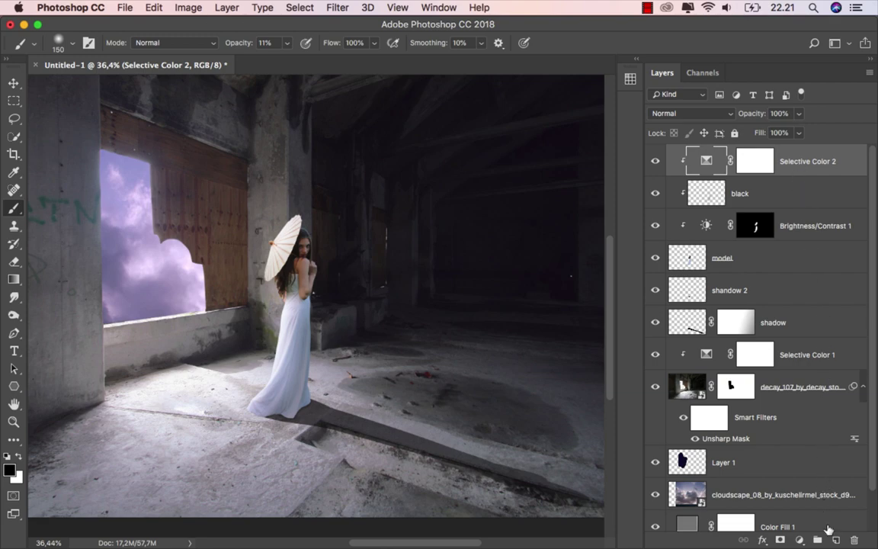
Add a clipped Layer 2 and set the foreground colour to a pale dusty pink.
{"action": "left_click", "coordinate": [835, 539]}
{"action": "right_click", "coordinate": [750, 161]}
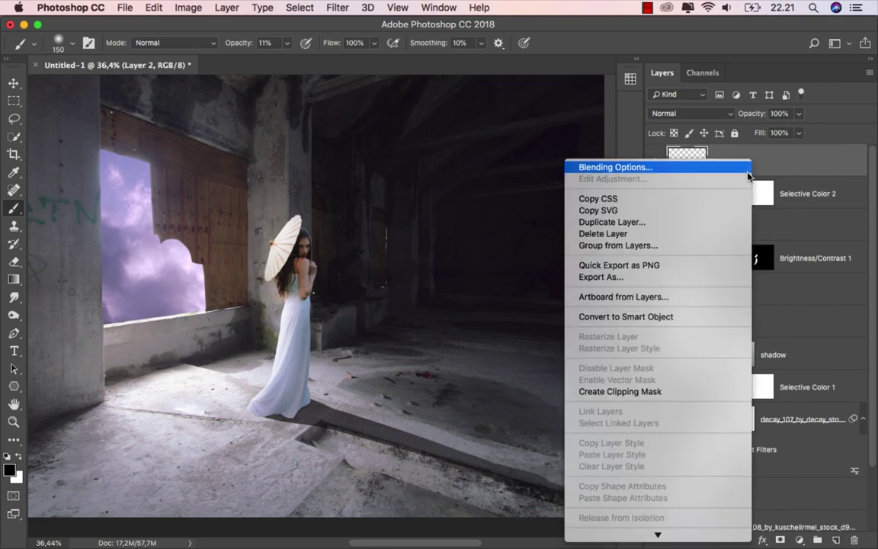
{"action": "left_click", "coordinate": [664, 392]}
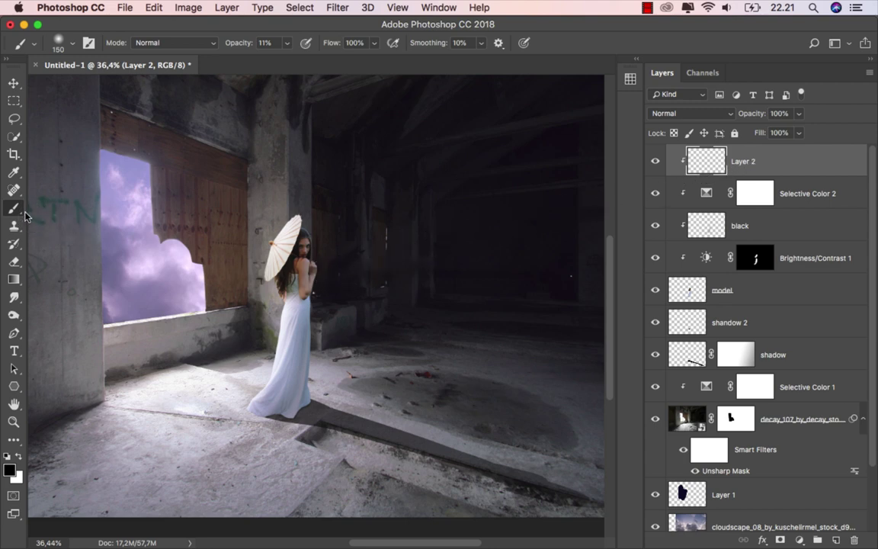
{"action": "left_click", "coordinate": [10, 470]}
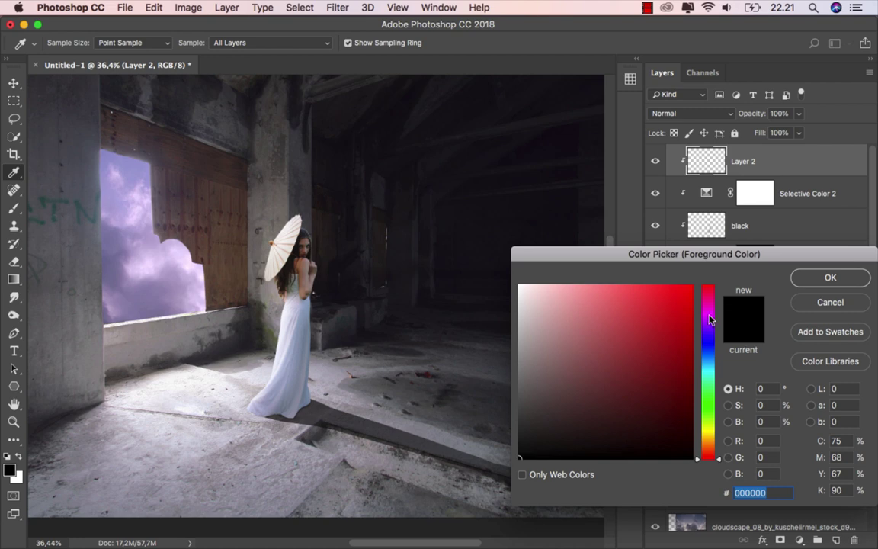
{"action": "left_click_drag", "start_coordinate": [710, 319], "coordinate": [710, 302]}
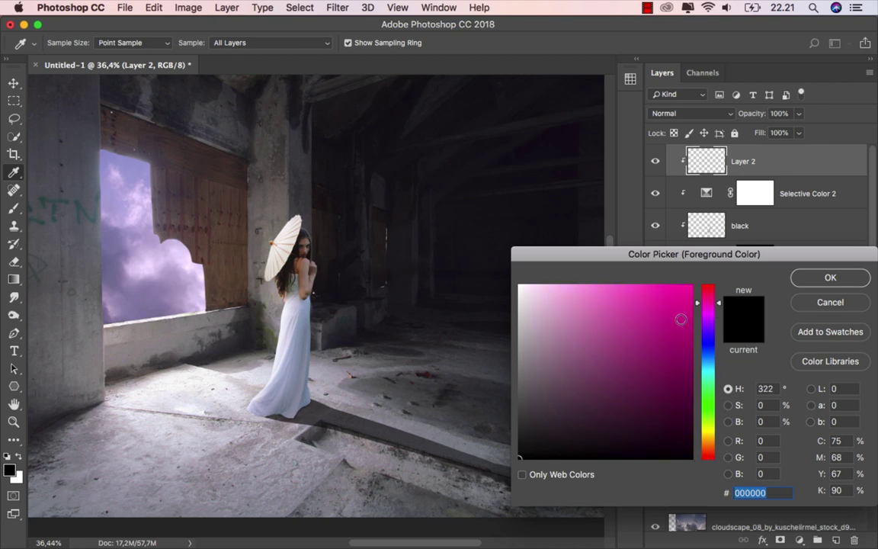
{"action": "mouse_move", "coordinate": [652, 330]}
{"action": "left_mouse_down"}
{"action": "mouse_move", "coordinate": [553, 337]}
{"action": "mouse_move", "coordinate": [543, 330]}
{"action": "mouse_move", "coordinate": [551, 325]}
{"action": "left_mouse_up"}
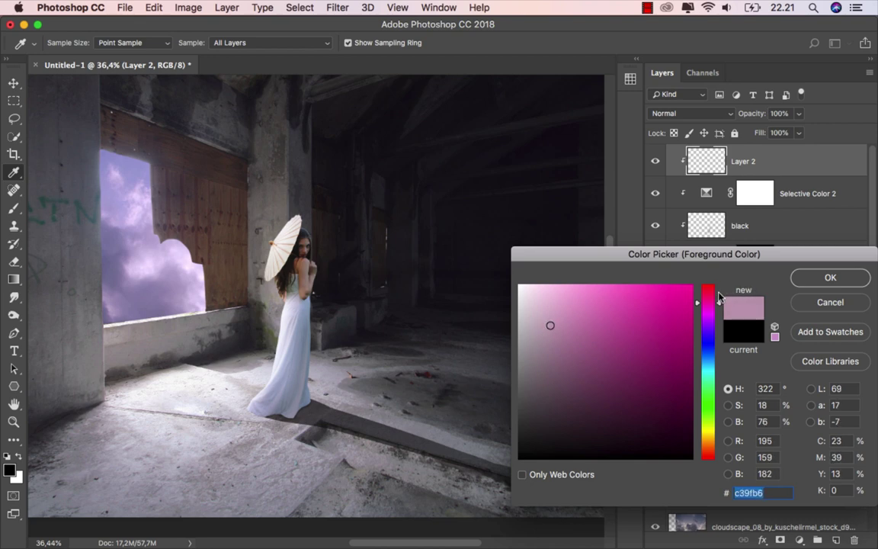
{"action": "left_click_drag", "start_coordinate": [719, 295], "coordinate": [710, 296]}
{"action": "left_click", "coordinate": [830, 279]}
Paint the woman and her parasol solid pink with the Brush at 100% opacity.
{"action": "key", "text": "b"}
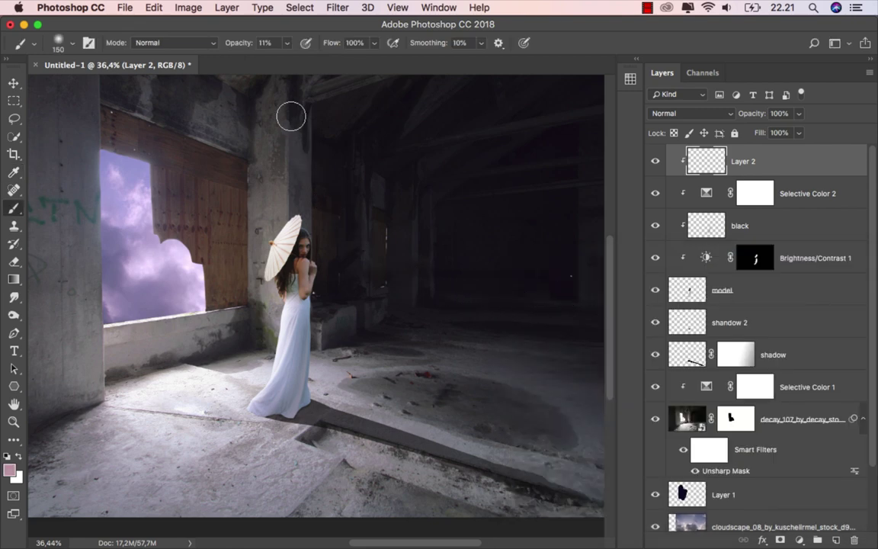
{"action": "left_click_drag", "start_coordinate": [288, 47], "coordinate": [328, 45]}
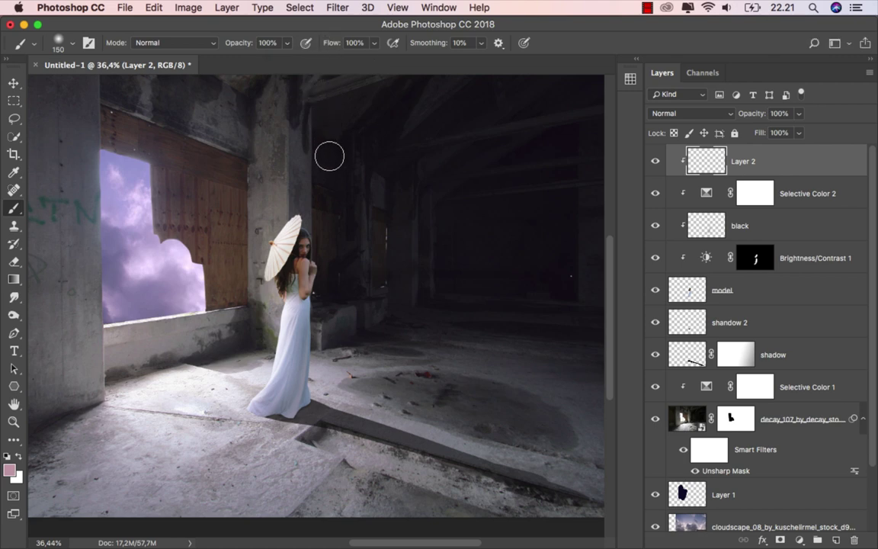
{"action": "mouse_move", "coordinate": [280, 250]}
{"action": "left_mouse_down"}
{"action": "mouse_move", "coordinate": [302, 246]}
{"action": "mouse_move", "coordinate": [304, 338]}
{"action": "left_mouse_up"}
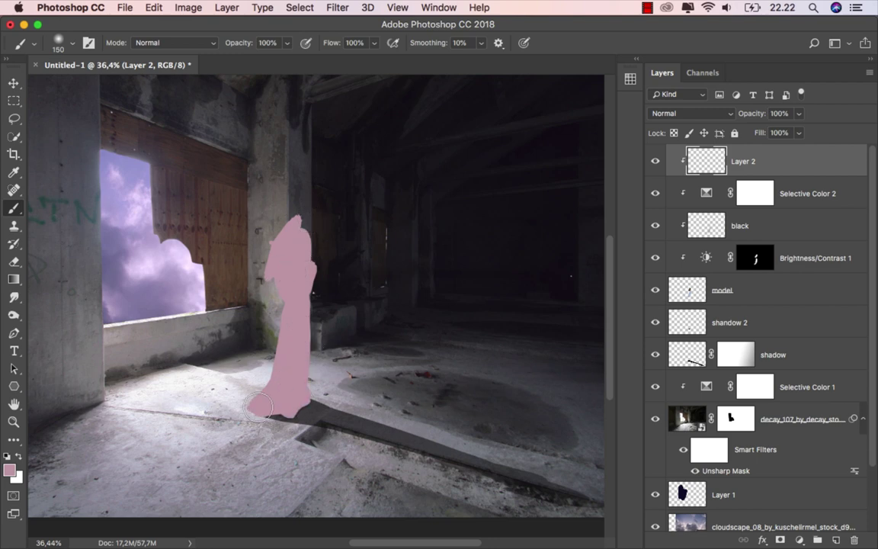
{"action": "left_click", "coordinate": [15, 84]}
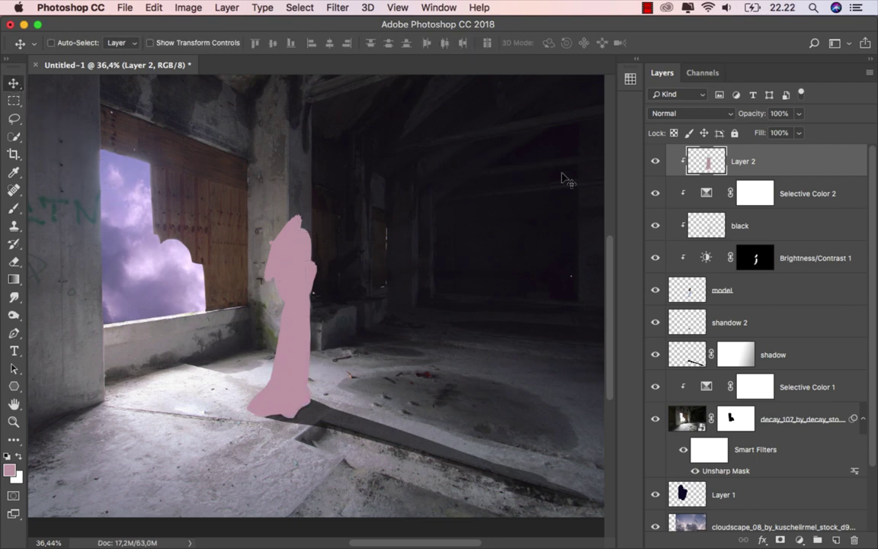
Set the pink Layer 2 to Overlay at 21% opacity, check the tint, and select the black layer.
{"action": "left_click", "coordinate": [697, 116]}
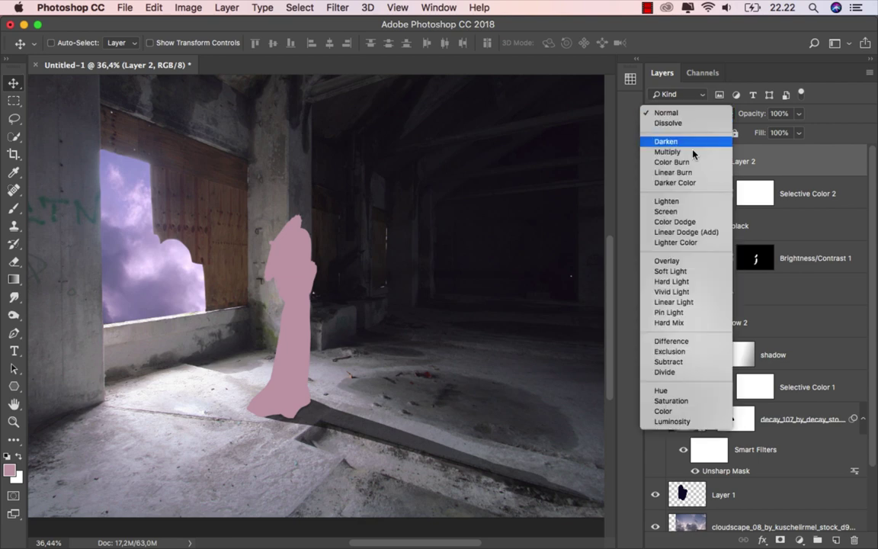
{"action": "left_click", "coordinate": [668, 261]}
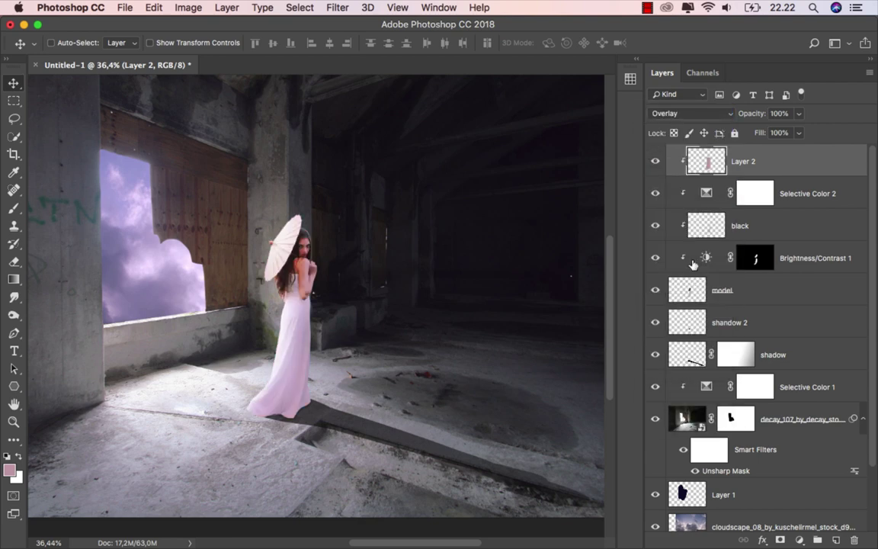
{"action": "left_click", "coordinate": [798, 113]}
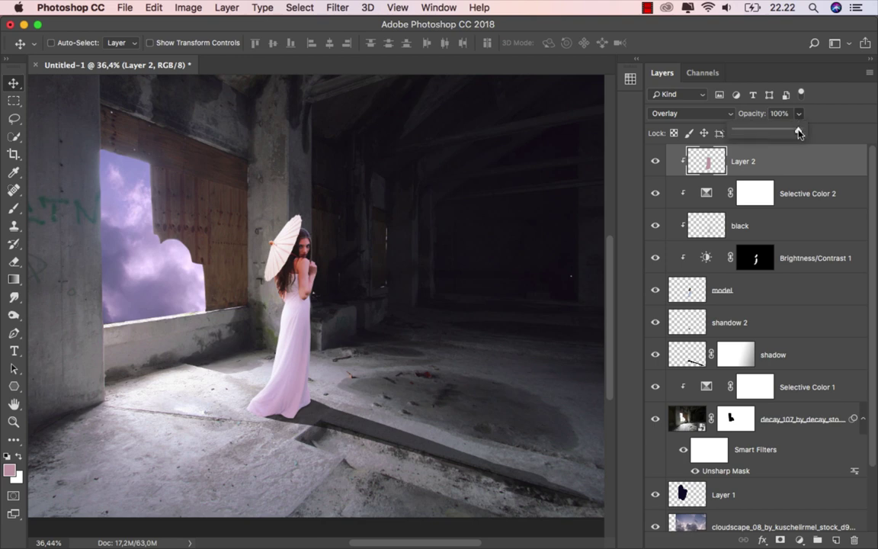
{"action": "left_click_drag", "start_coordinate": [798, 132], "coordinate": [750, 134]}
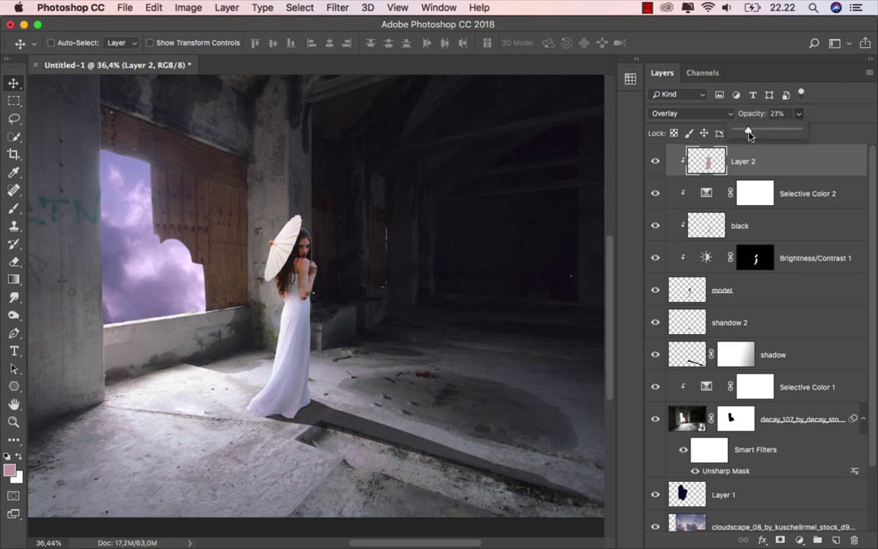
{"action": "left_click", "coordinate": [655, 162]}
{"action": "left_click", "coordinate": [655, 162]}
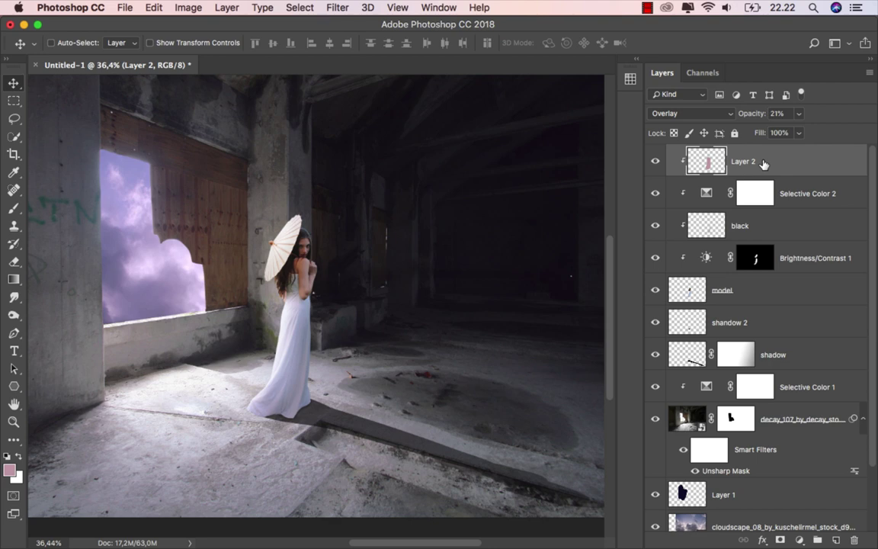
{"action": "left_click", "coordinate": [755, 227]}
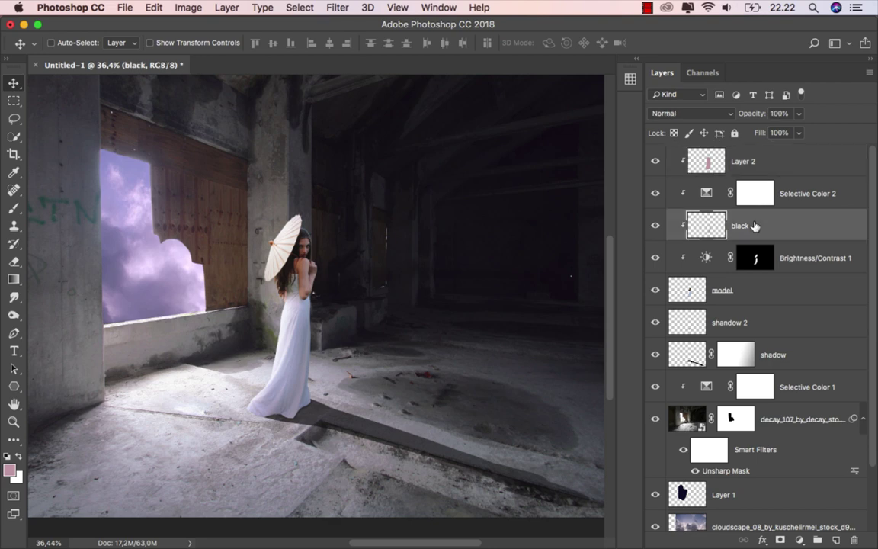
Choose the Brush with default black/white colours and zoom in on the woman's head.
{"action": "right_click", "coordinate": [14, 208]}
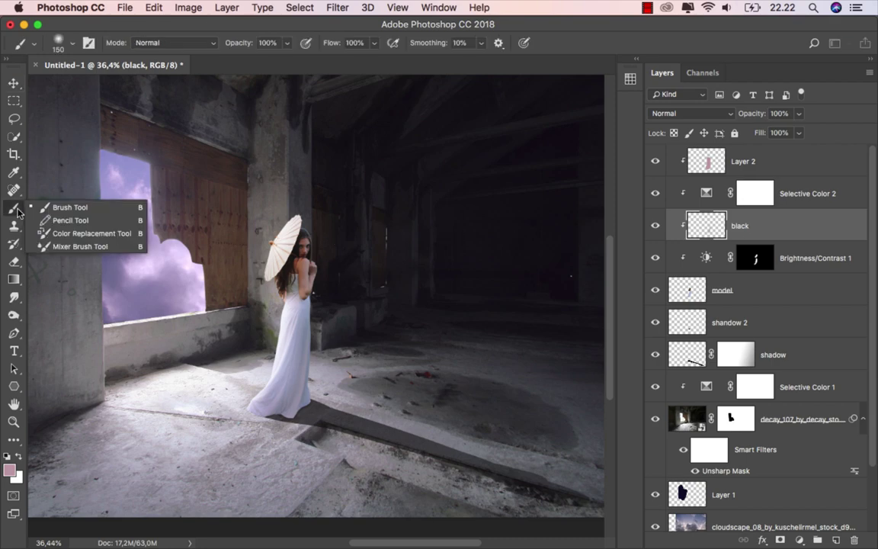
{"action": "left_click", "coordinate": [61, 206]}
{"action": "left_click", "coordinate": [8, 456]}
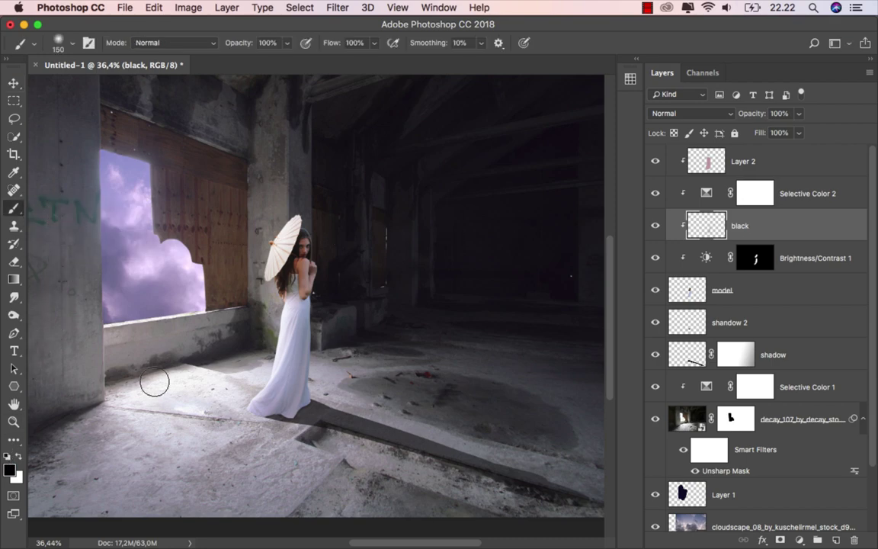
{"action": "scroll", "coordinate": [299, 227], "scroll_direction": "up", "scroll_amount": 3}
{"action": "scroll", "coordinate": [300, 227], "scroll_direction": "up", "scroll_amount": 3}
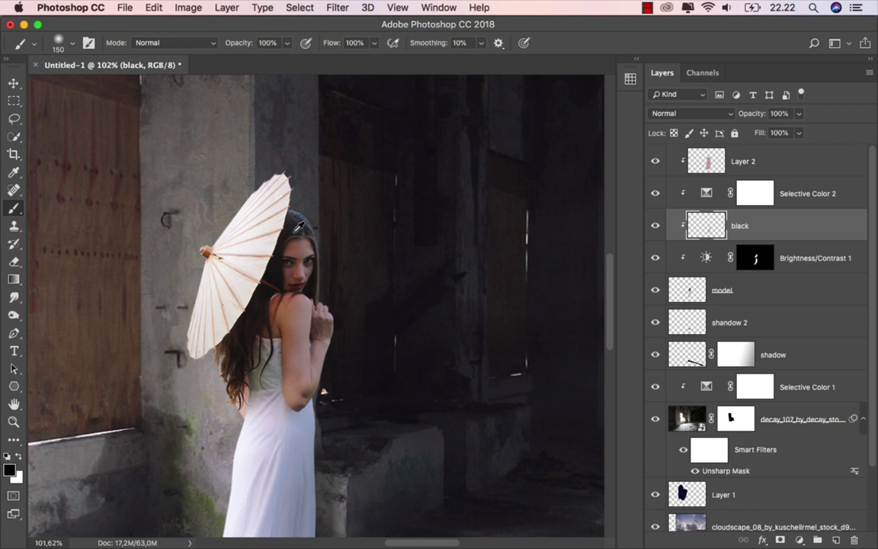
{"action": "scroll", "coordinate": [305, 227], "scroll_direction": "up", "scroll_amount": 2}
Paint faint black at size 40, 8% opacity along the hair edge beside her face.
{"action": "key", "text": "bracketleft"}
{"action": "key", "text": "bracketleft"}
{"action": "key", "text": "bracketleft"}
{"action": "key", "text": "bracketleft"}
{"action": "key", "text": "bracketleft"}
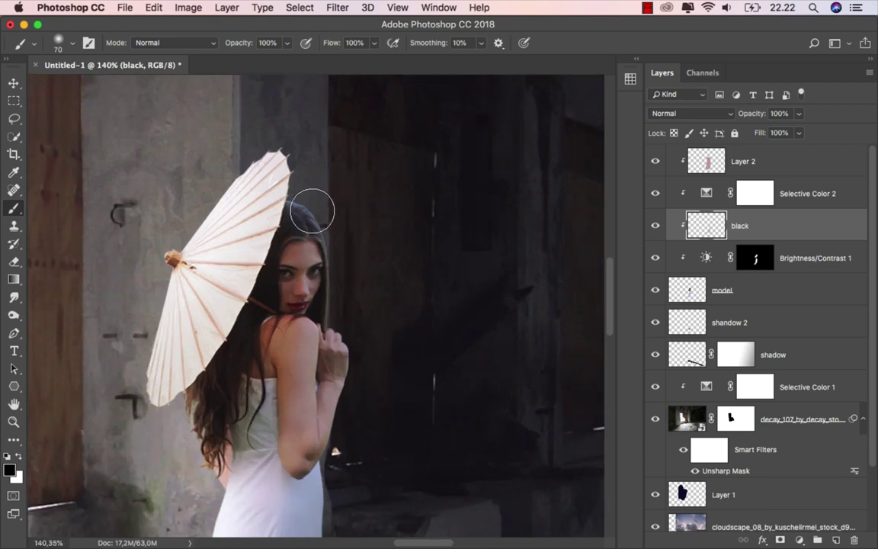
{"action": "key", "text": "bracketleft"}
{"action": "key", "text": "bracketleft"}
{"action": "key", "text": "bracketleft"}
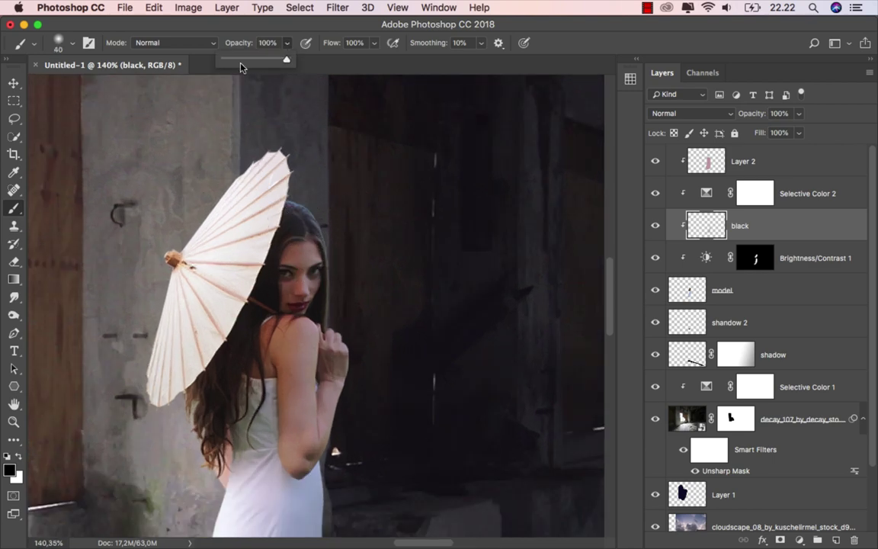
{"action": "left_click_drag", "start_coordinate": [228, 61], "coordinate": [228, 61]}
{"action": "key", "text": "bracketleft"}
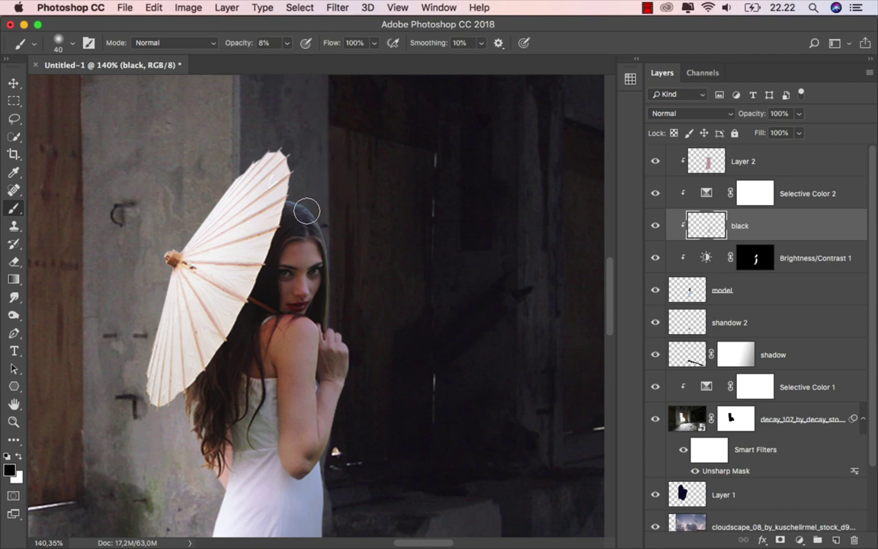
{"action": "key", "text": "bracketleft"}
{"action": "mouse_move", "coordinate": [305, 206]}
{"action": "left_mouse_down"}
{"action": "mouse_move", "coordinate": [327, 245]}
{"action": "mouse_move", "coordinate": [330, 311]}
{"action": "mouse_move", "coordinate": [336, 282]}
{"action": "mouse_move", "coordinate": [322, 217]}
{"action": "mouse_move", "coordinate": [293, 202]}
{"action": "left_mouse_up"}
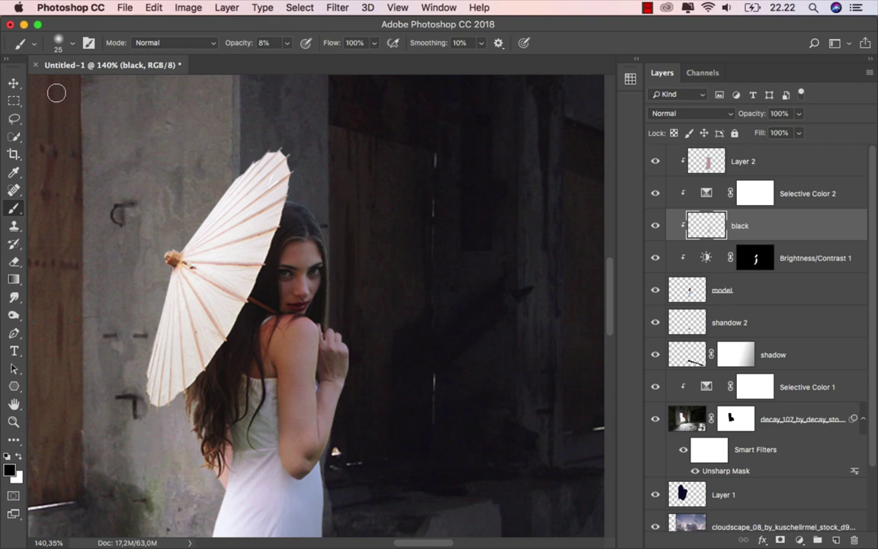
{"action": "left_click", "coordinate": [14, 83]}
{"action": "key", "text": "super+0"}
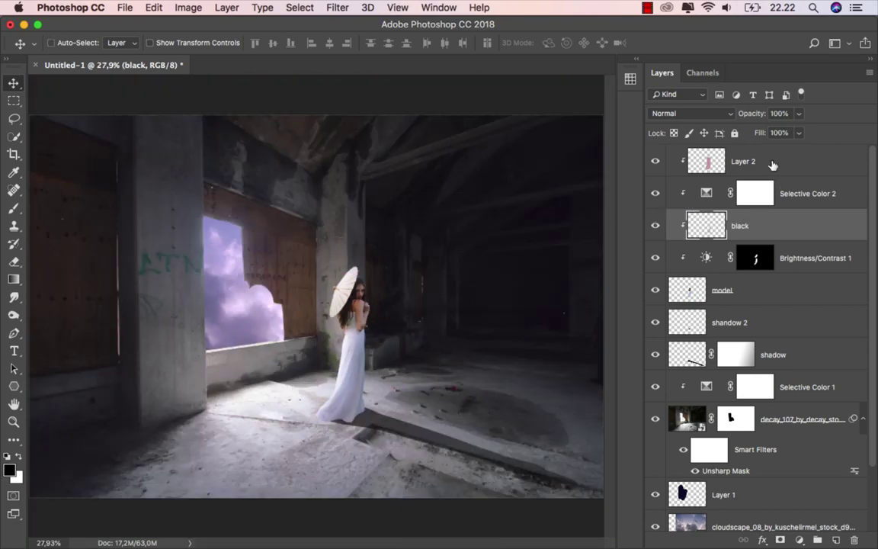
Add a new empty layer named light above Layer 2.
{"action": "left_click", "coordinate": [773, 163]}
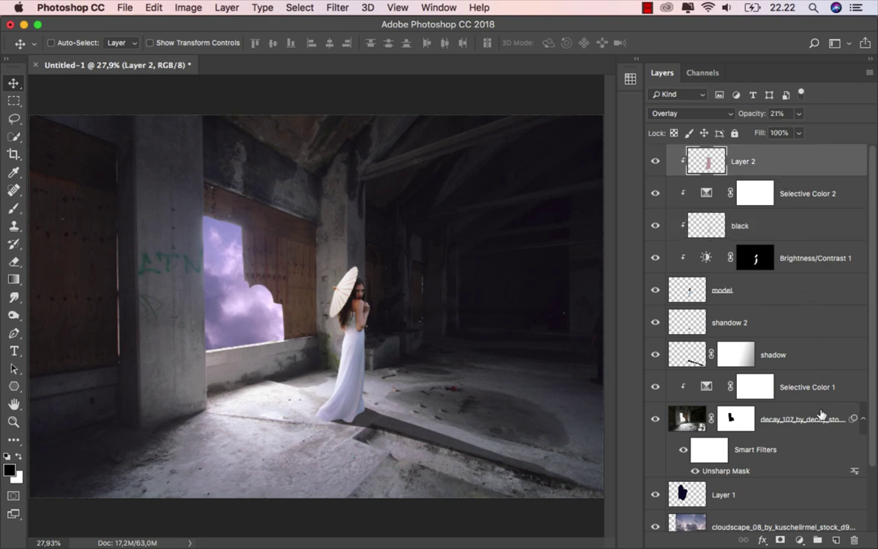
{"action": "key", "text": "super+shift+alt+n"}
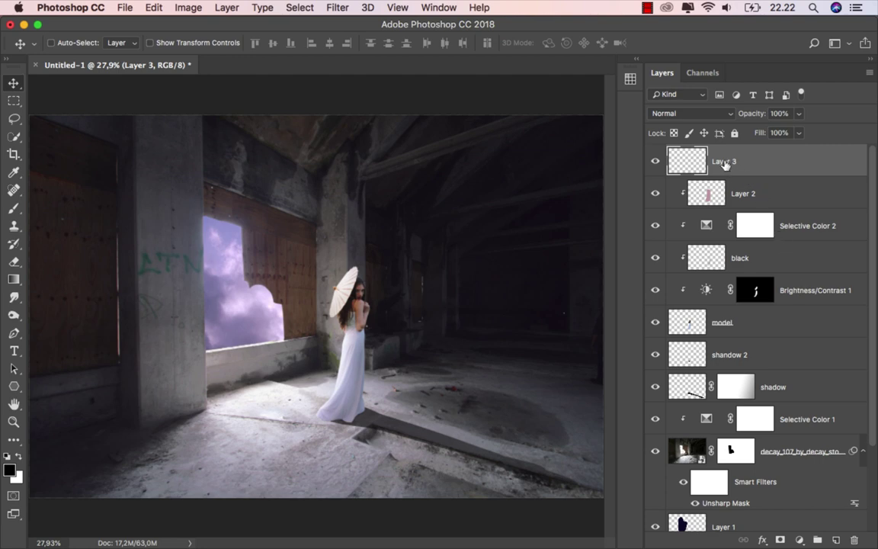
{"action": "double_click", "coordinate": [725, 163]}
{"action": "type", "text": "light"}
{"action": "key", "text": "Return"}
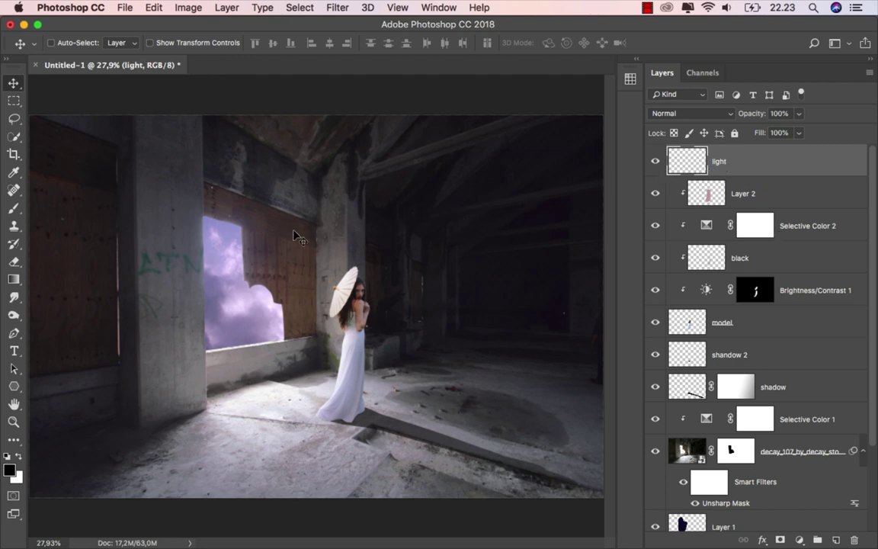
Set the Brush opacity back from 8% to 100%.
{"action": "left_click_drag", "start_coordinate": [14, 208], "coordinate": [57, 210]}
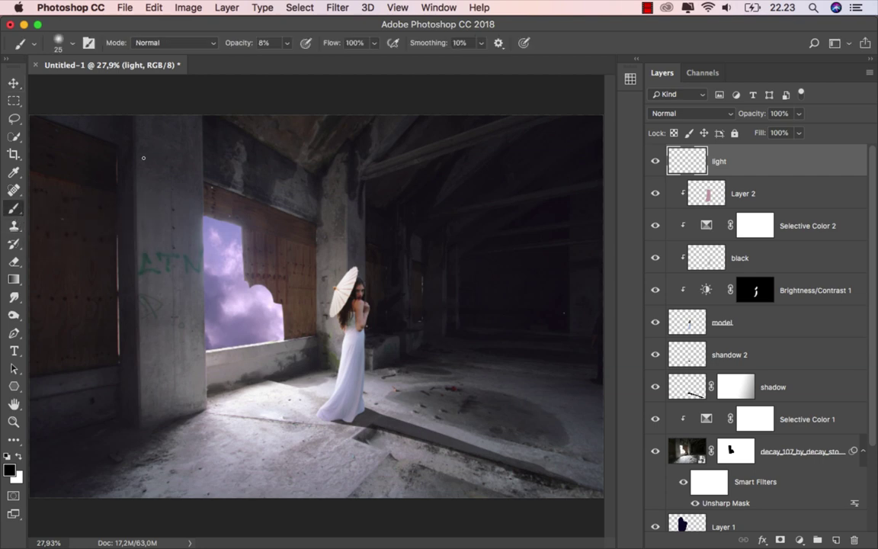
{"action": "left_click", "coordinate": [287, 43]}
{"action": "left_click_drag", "start_coordinate": [284, 59], "coordinate": [355, 64]}
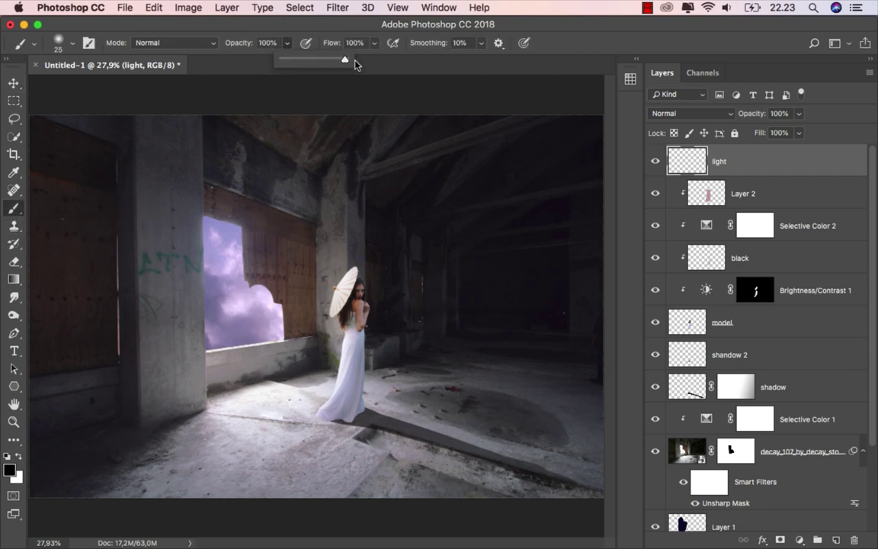
{"action": "left_click", "coordinate": [288, 66]}
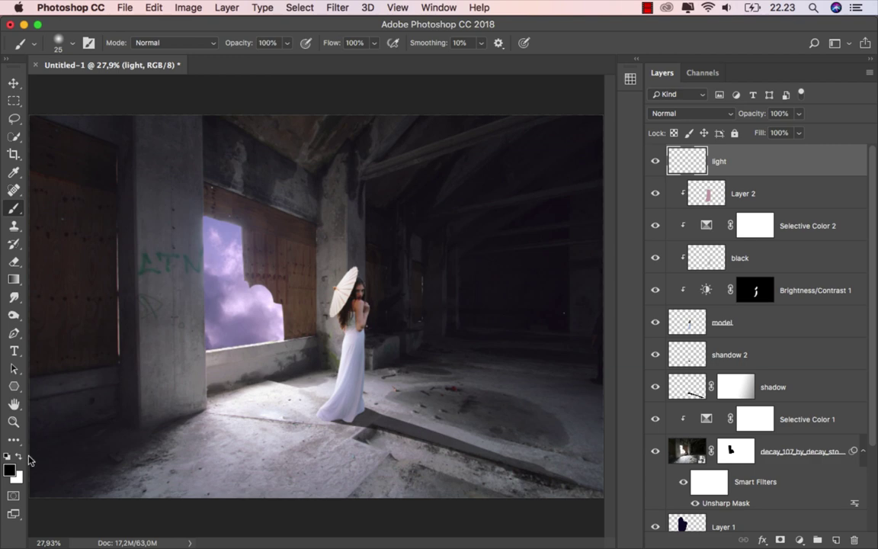
Set the foreground colour to a soft lilac, #bb8bc1.
{"action": "left_click", "coordinate": [9, 470]}
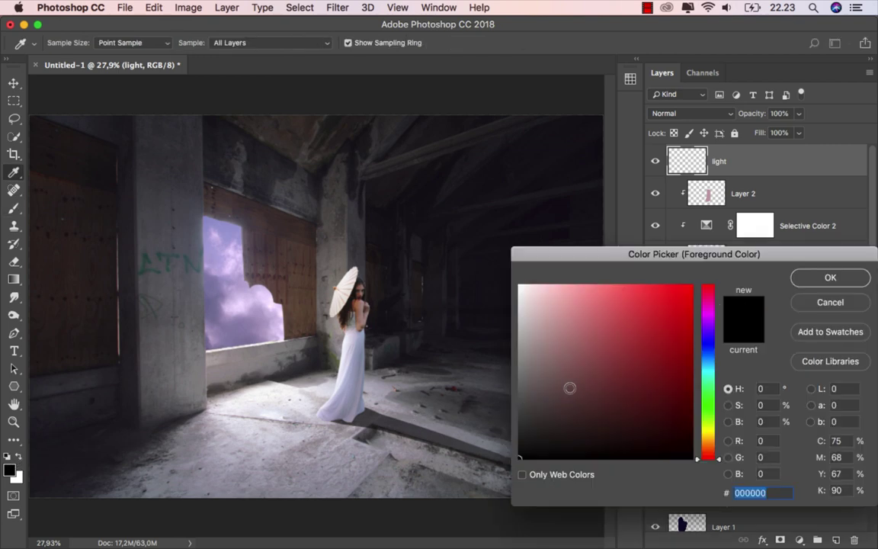
{"action": "left_click", "coordinate": [709, 317]}
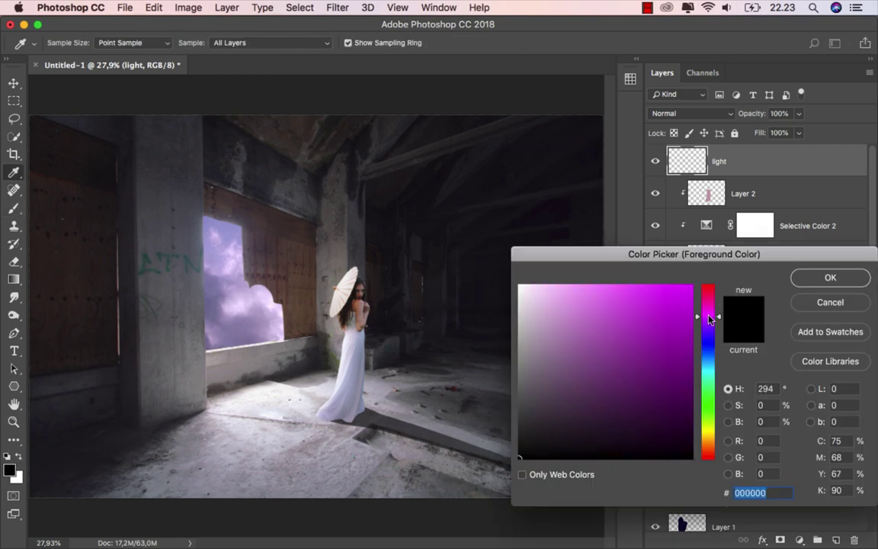
{"action": "left_click", "coordinate": [619, 354]}
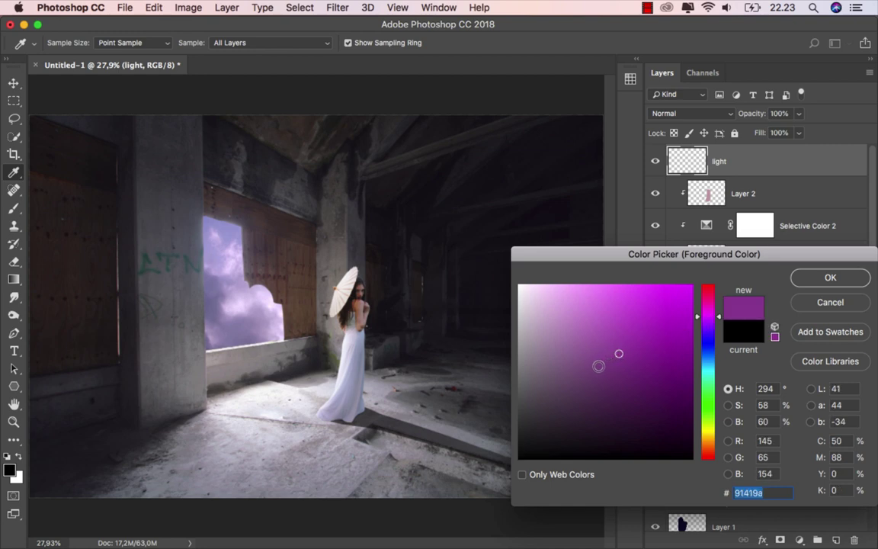
{"action": "left_click_drag", "start_coordinate": [598, 366], "coordinate": [567, 327]}
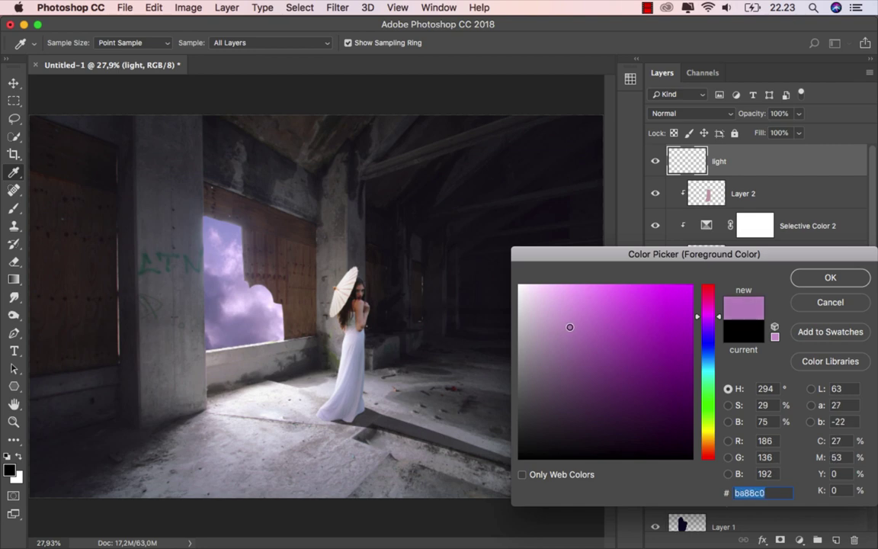
{"action": "left_click", "coordinate": [831, 280]}
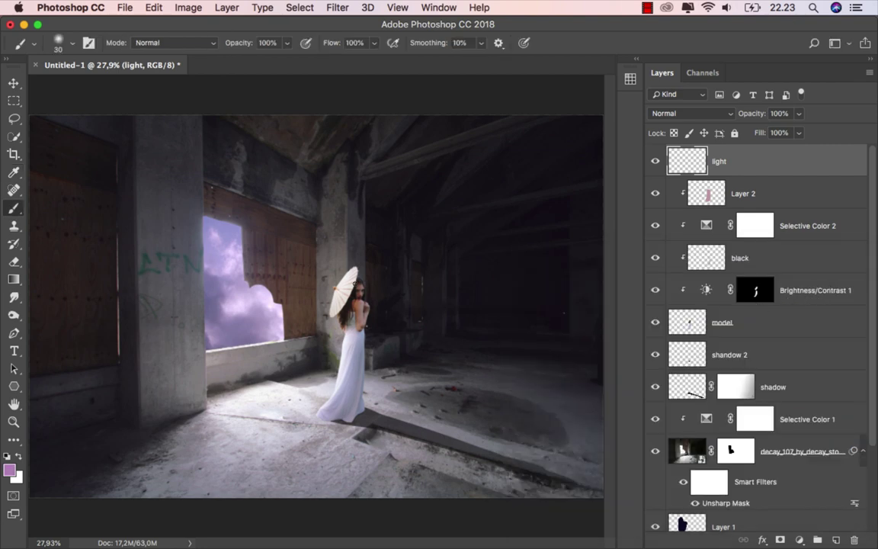
Stamp one huge 1400 px soft lilac glow over the window and the woman.
{"action": "key", "text": "bracketright"}
{"action": "key", "text": "bracketright"}
{"action": "key", "text": "bracketright"}
{"action": "key", "text": "bracketright"}
{"action": "key", "text": "bracketright"}
{"action": "key", "text": "bracketright"}
{"action": "key", "text": "bracketright"}
{"action": "key", "text": "bracketright"}
{"action": "key", "text": "bracketright"}
{"action": "key", "text": "bracketright"}
{"action": "key", "text": "bracketright"}
{"action": "key", "text": "bracketright"}
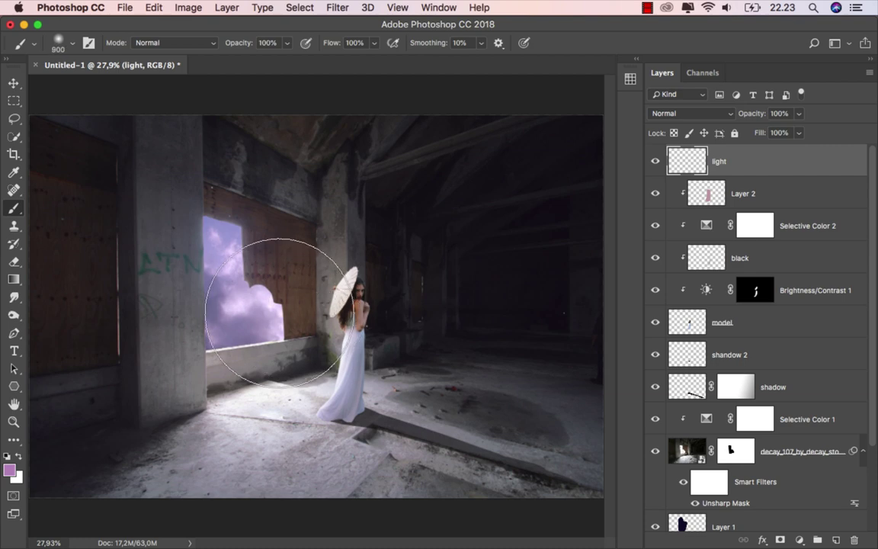
{"action": "key", "text": "bracketright"}
{"action": "key", "text": "bracketright"}
{"action": "key", "text": "bracketright"}
{"action": "key", "text": "bracketright"}
{"action": "key", "text": "bracketright"}
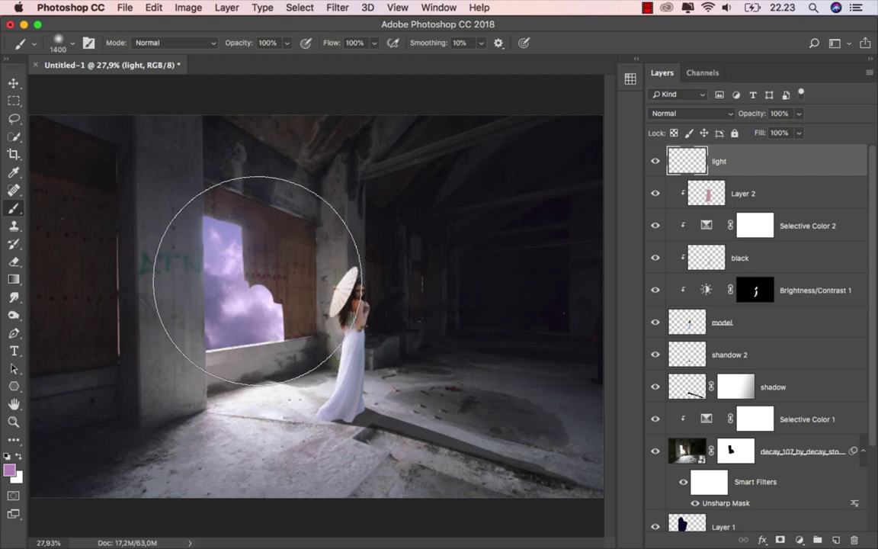
{"action": "left_click", "coordinate": [251, 267]}
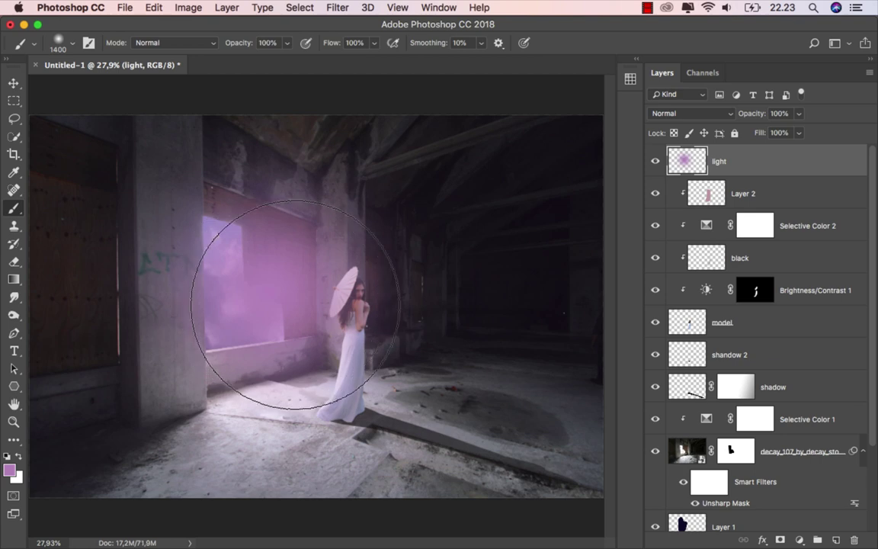
{"action": "left_click", "coordinate": [690, 113]}
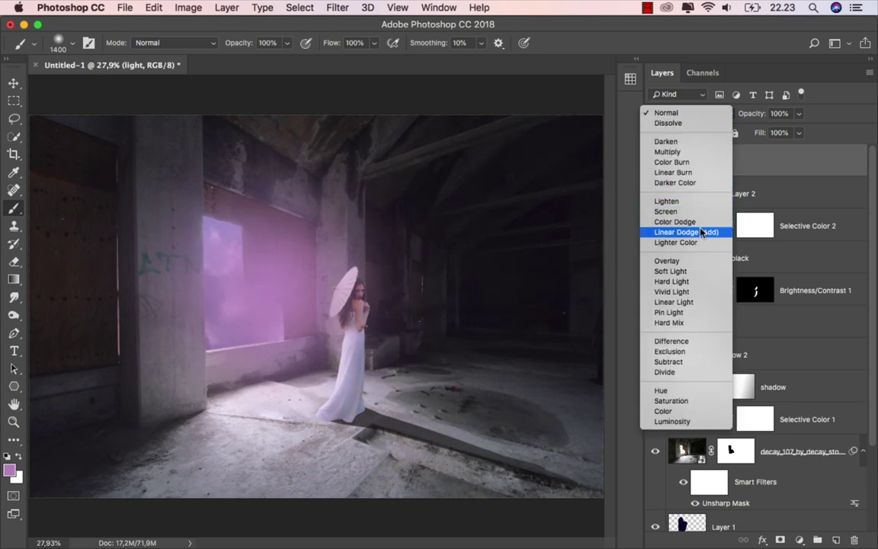
Blend the light layer as Soft Light and duplicate it as light copy to deepen the glow.
{"action": "left_click", "coordinate": [694, 272]}
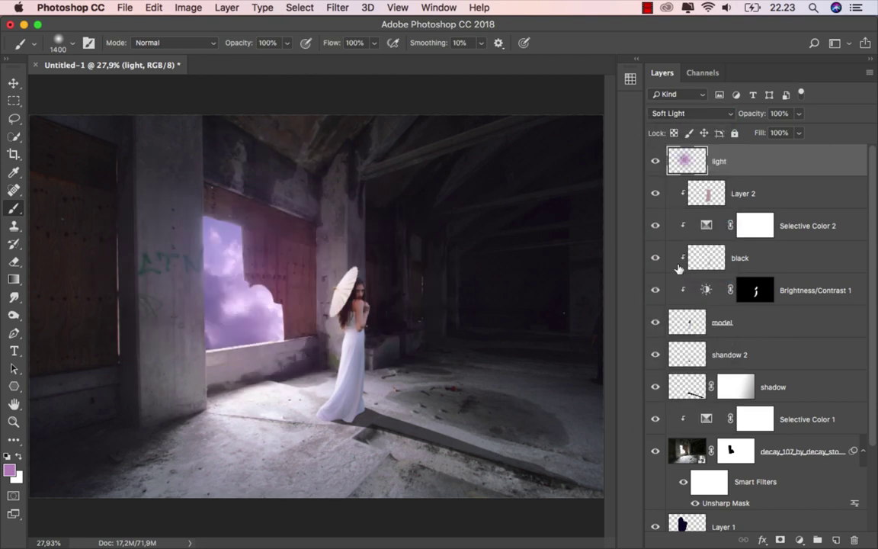
{"action": "left_click", "coordinate": [656, 161]}
{"action": "left_click", "coordinate": [656, 161]}
{"action": "key", "text": "super+j"}
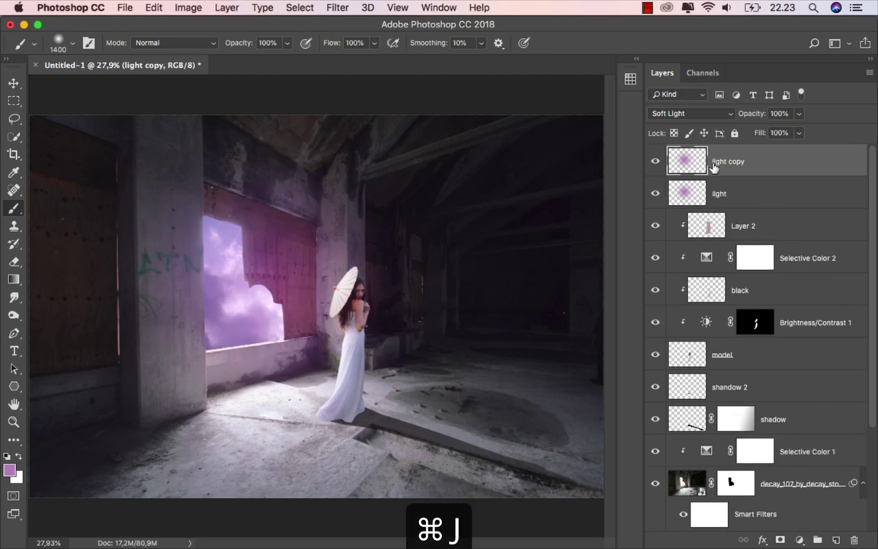
{"action": "left_click", "coordinate": [656, 161]}
{"action": "left_click", "coordinate": [655, 161]}
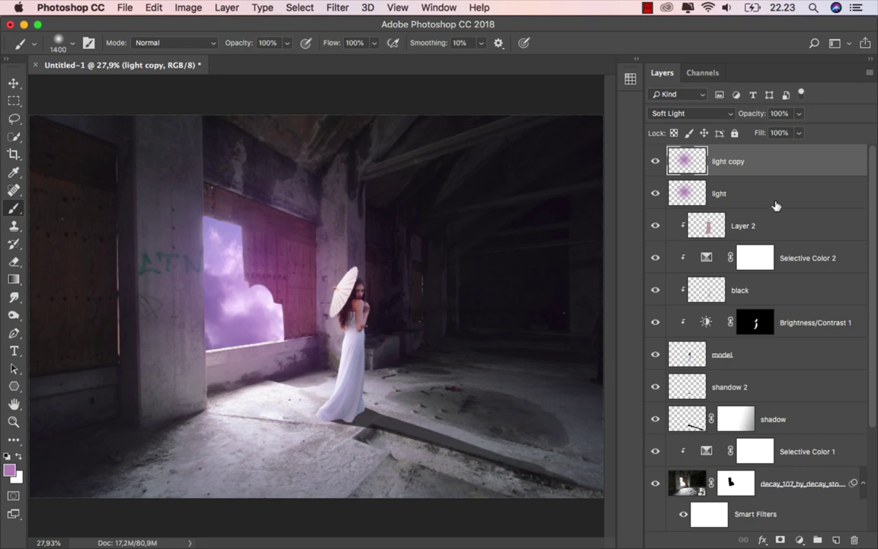
{"action": "left_click", "coordinate": [800, 540]}
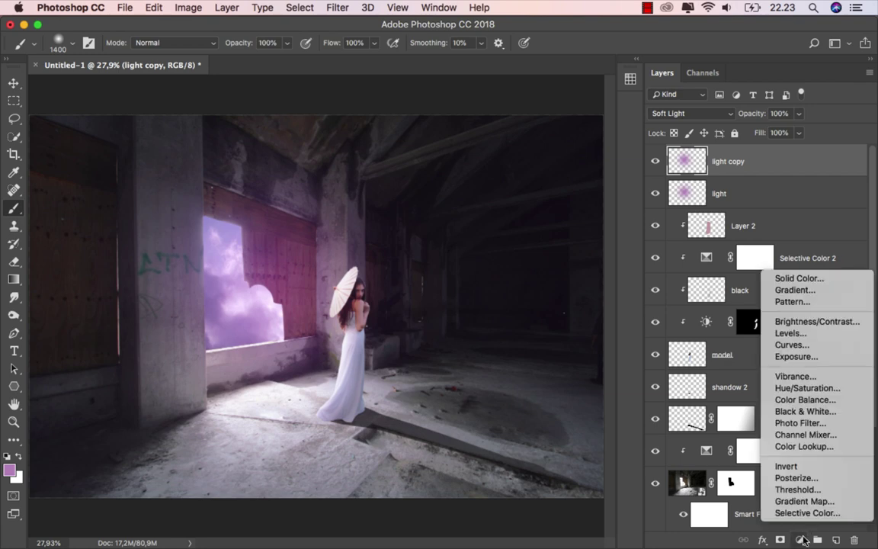
Add a Solid Color fill layer in very dark navy #00031c.
{"action": "left_click", "coordinate": [829, 279]}
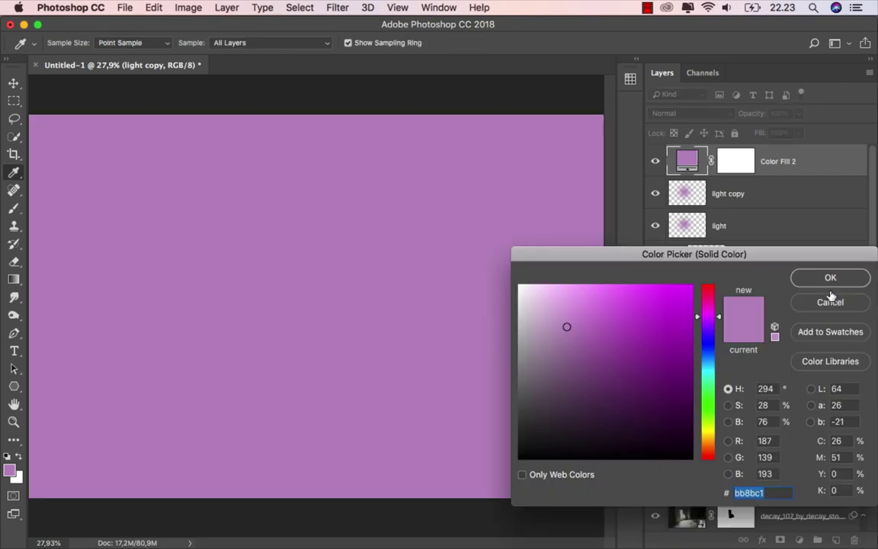
{"action": "left_click", "coordinate": [709, 348]}
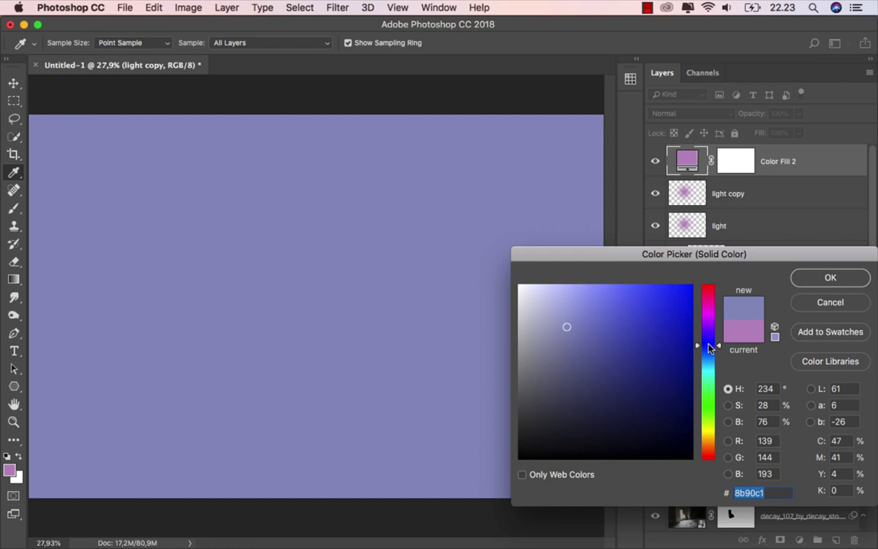
{"action": "left_click_drag", "start_coordinate": [710, 348], "coordinate": [709, 347]}
{"action": "left_click_drag", "start_coordinate": [684, 420], "coordinate": [691, 438]}
{"action": "left_click", "coordinate": [830, 278]}
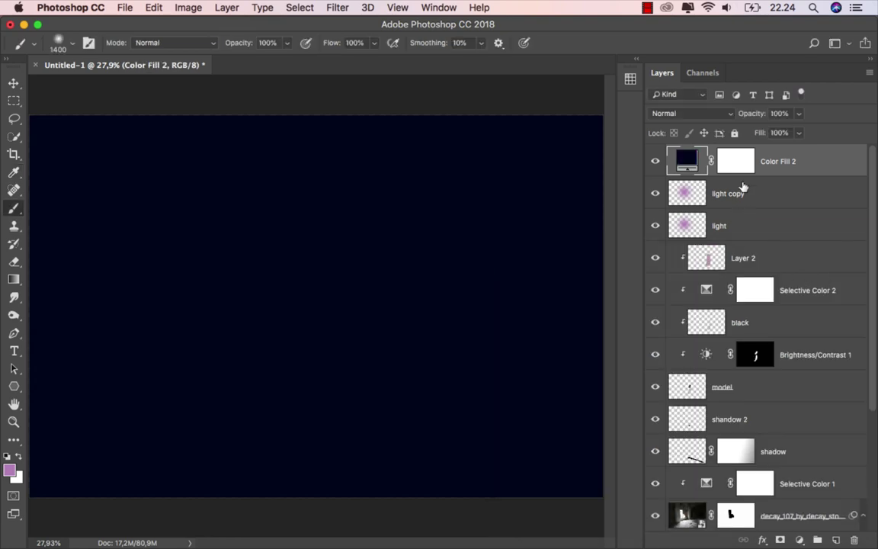
Blend Color Fill 2 in Exclusion mode and toggle it to compare the bluish tint.
{"action": "left_click", "coordinate": [693, 116]}
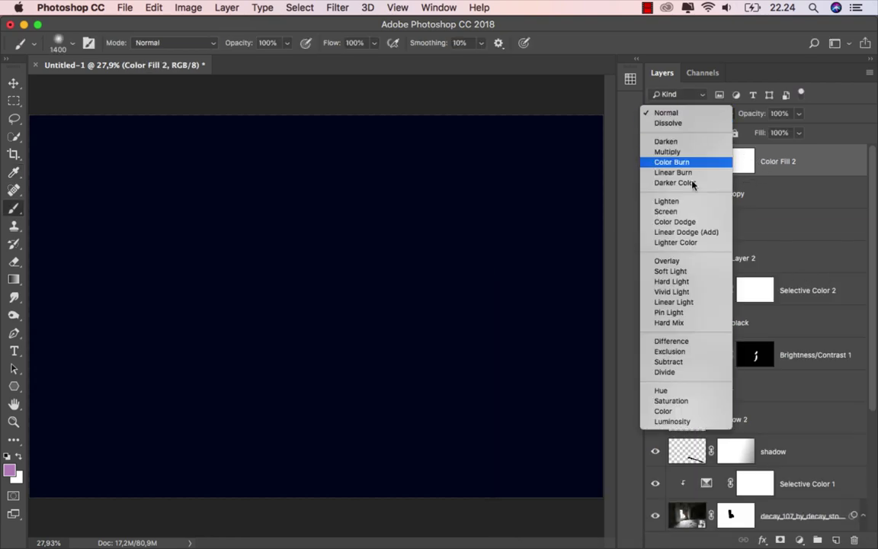
{"action": "left_click", "coordinate": [671, 351]}
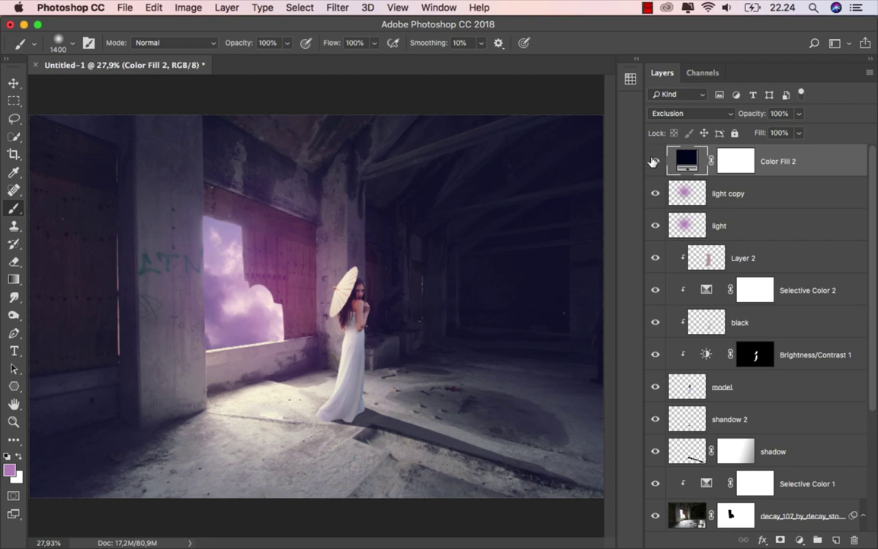
{"action": "left_click", "coordinate": [655, 161]}
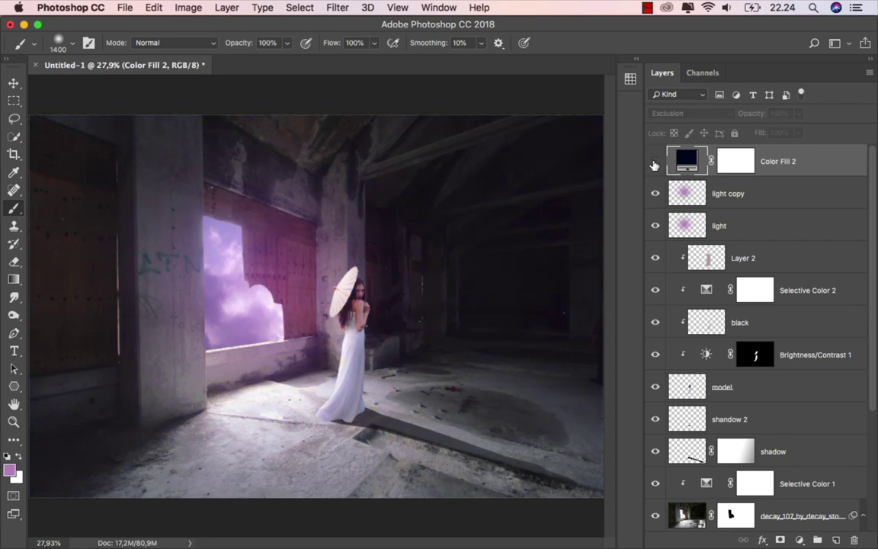
{"action": "left_click", "coordinate": [655, 162]}
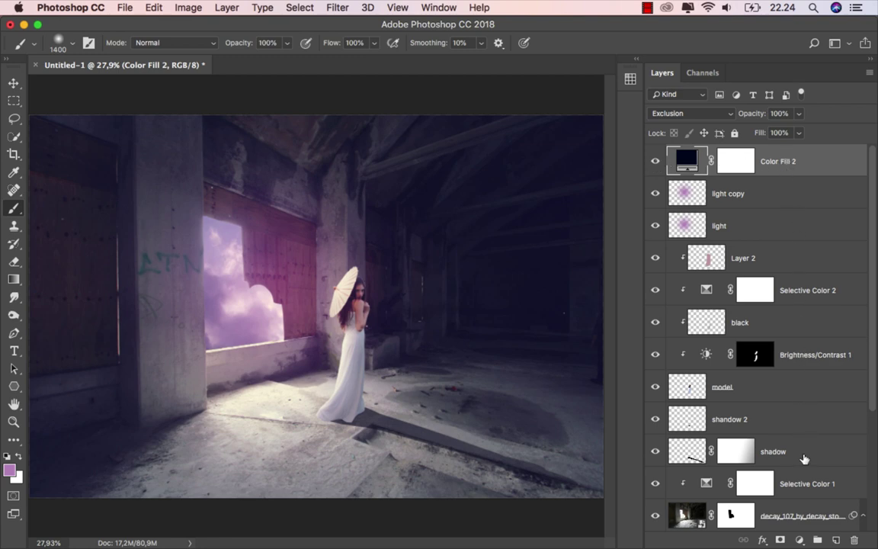
{"action": "left_click", "coordinate": [799, 540]}
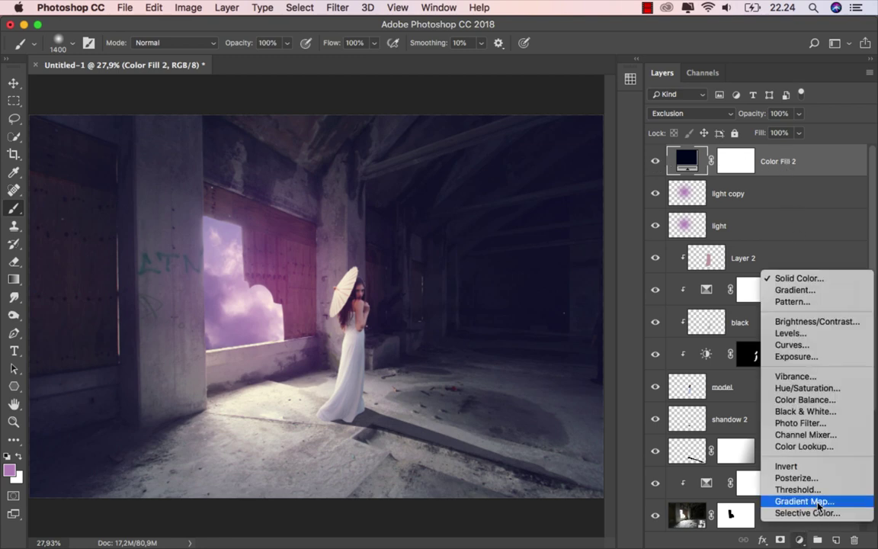
Add a Gradient Map adjustment layer using the black-to-white gradient.
{"action": "left_click", "coordinate": [818, 502]}
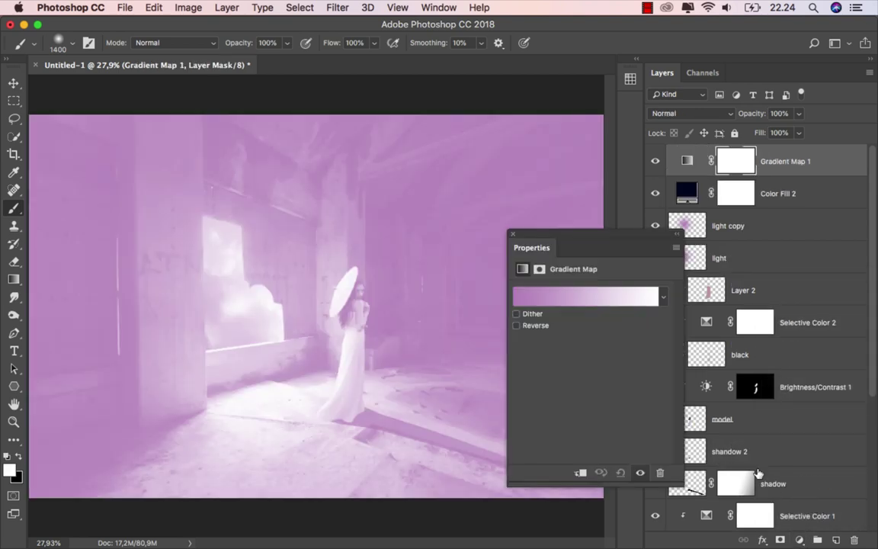
{"action": "left_click", "coordinate": [661, 299]}
{"action": "left_click", "coordinate": [571, 326]}
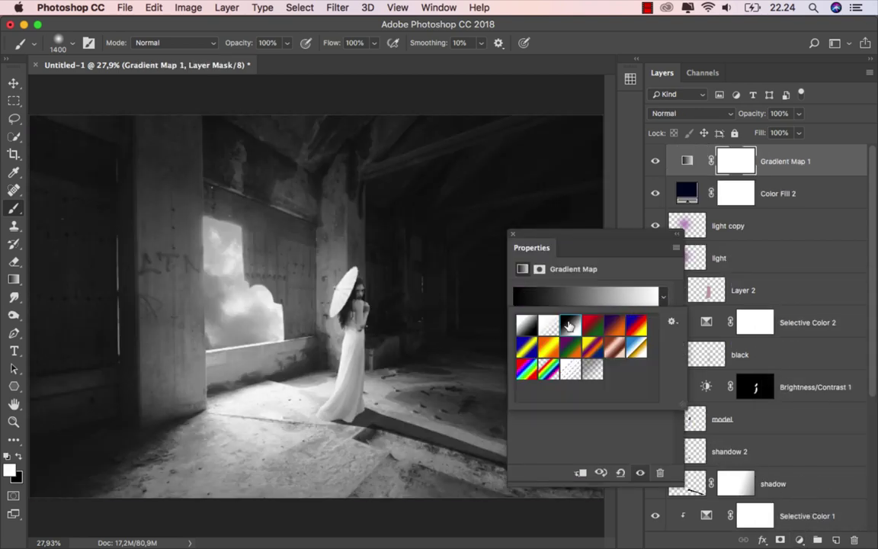
{"action": "left_click", "coordinate": [511, 237]}
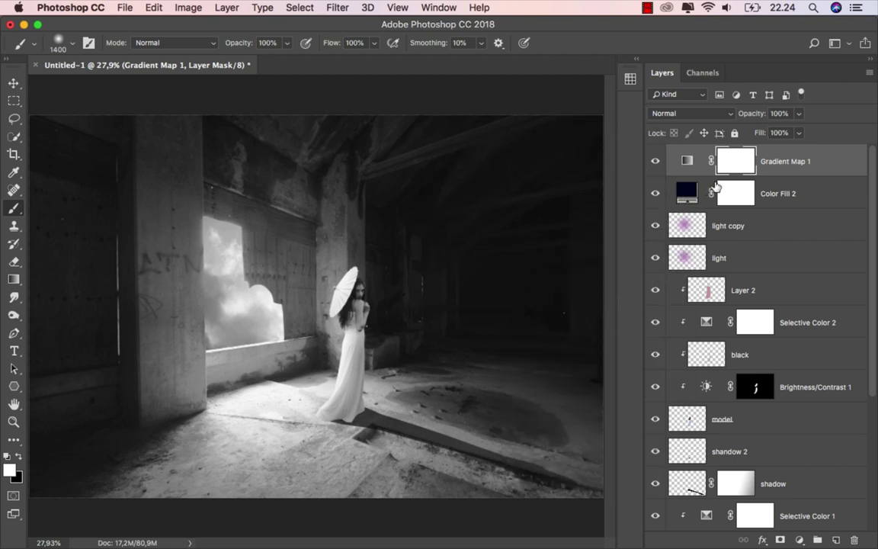
{"action": "left_click", "coordinate": [690, 160]}
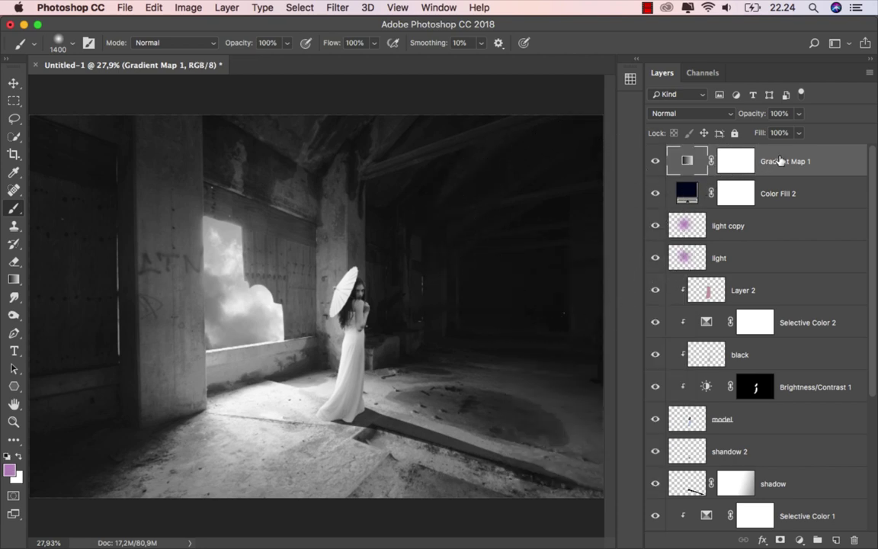
Set Gradient Map 1 to Soft Light blending at 10% opacity.
{"action": "left_click", "coordinate": [707, 118]}
{"action": "left_click", "coordinate": [697, 271]}
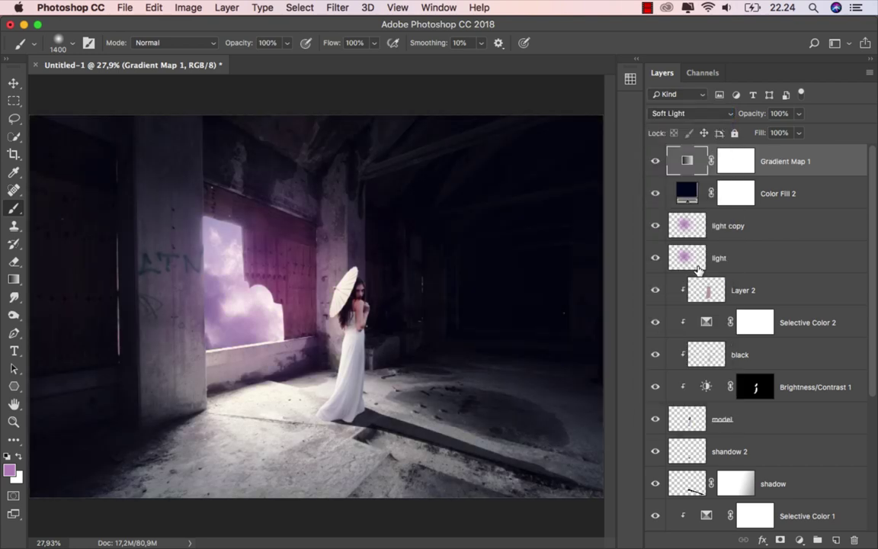
{"action": "left_click", "coordinate": [798, 115]}
{"action": "left_click_drag", "start_coordinate": [795, 132], "coordinate": [744, 135]}
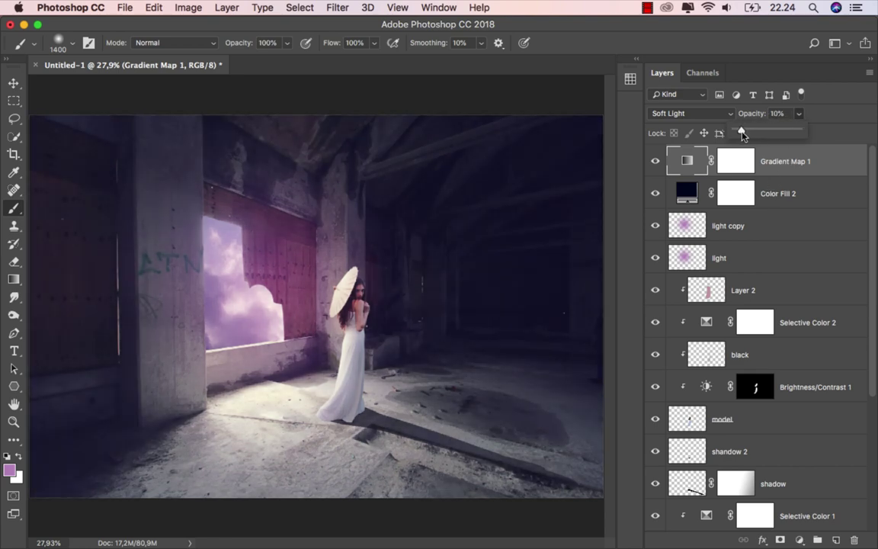
{"action": "left_click", "coordinate": [655, 162]}
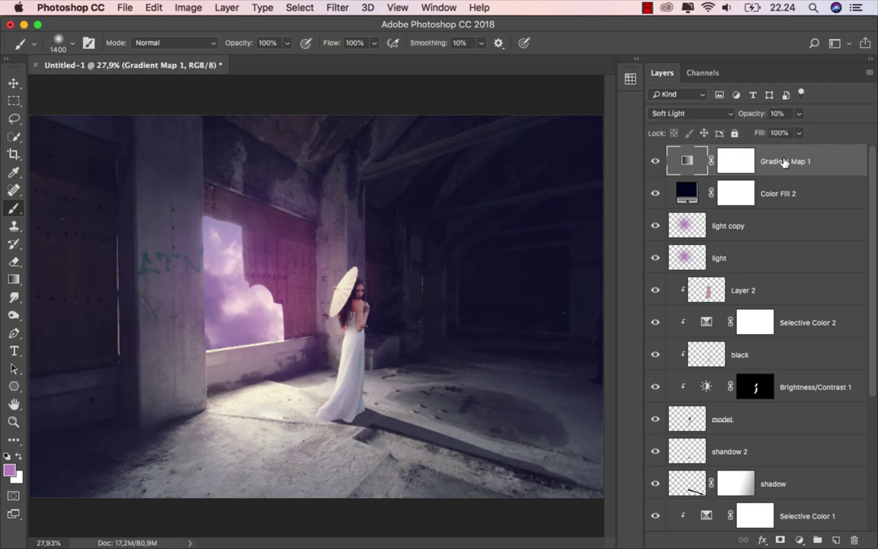
Add a Channel Mixer adjustment layer with Blue as the output channel.
{"action": "left_click", "coordinate": [799, 540]}
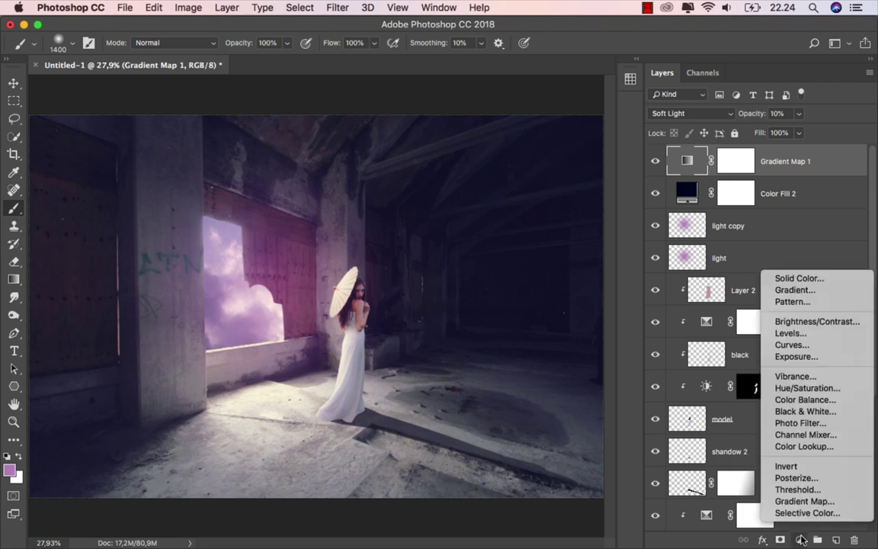
{"action": "left_click", "coordinate": [806, 434]}
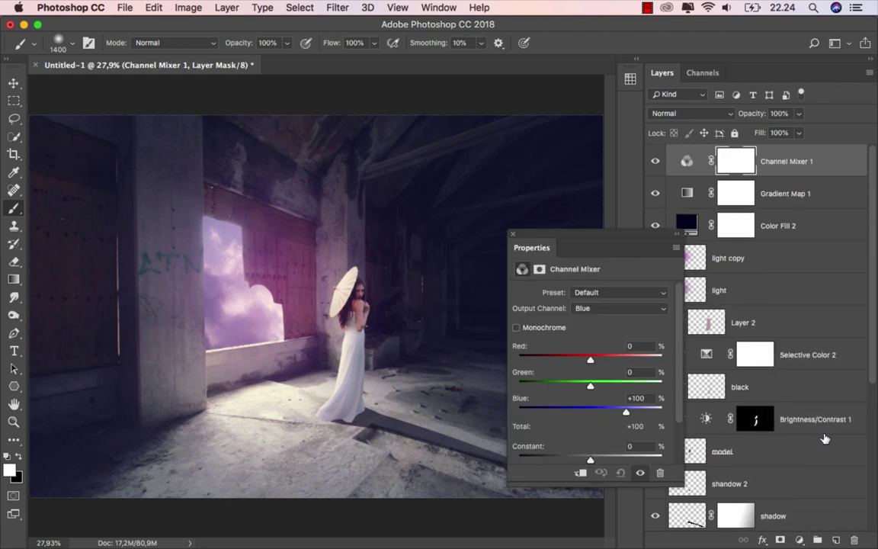
{"action": "left_click_drag", "start_coordinate": [586, 277], "coordinate": [663, 280]}
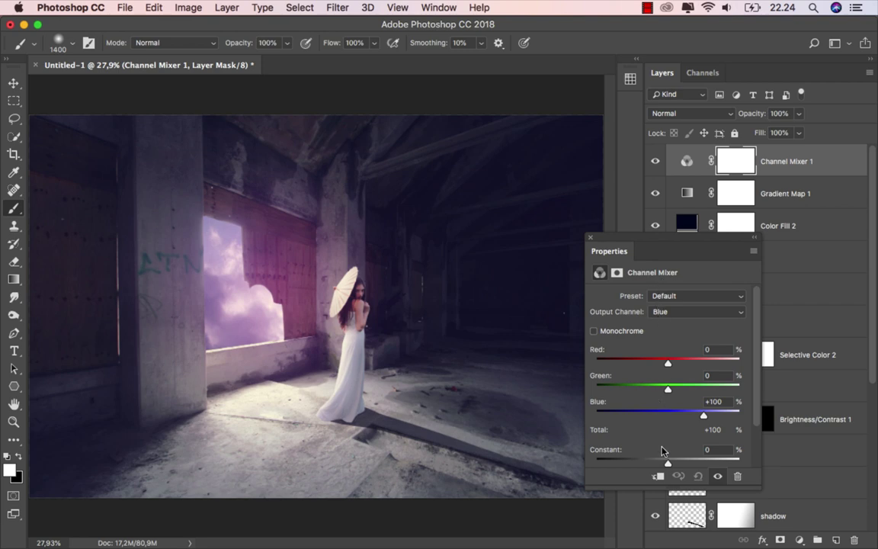
{"action": "left_click", "coordinate": [683, 312]}
{"action": "left_click", "coordinate": [687, 311]}
{"action": "left_click_drag", "start_coordinate": [663, 244], "coordinate": [603, 249]}
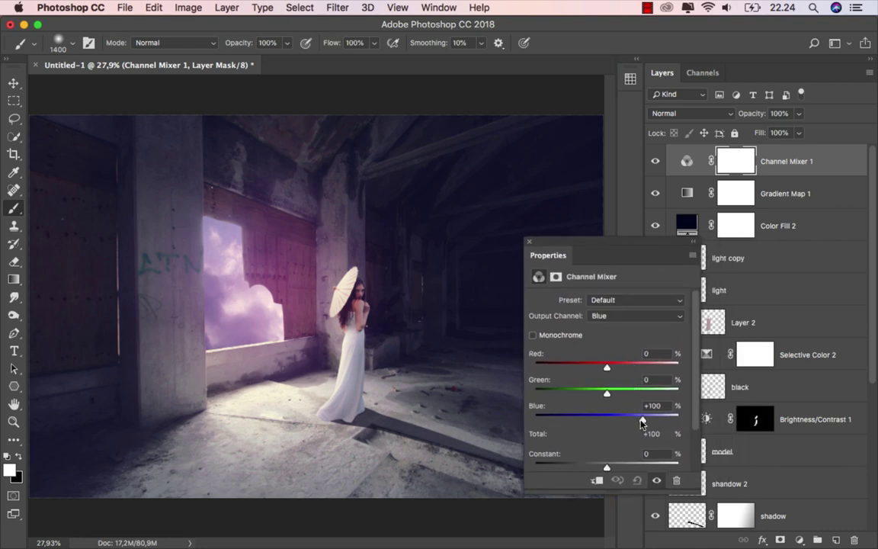
Mix Blue +128 and Red +5 into the blue channel, compare, then reset default colours.
{"action": "left_click_drag", "start_coordinate": [644, 421], "coordinate": [655, 422]}
{"action": "left_click_drag", "start_coordinate": [608, 369], "coordinate": [610, 370]}
{"action": "left_click", "coordinate": [530, 243]}
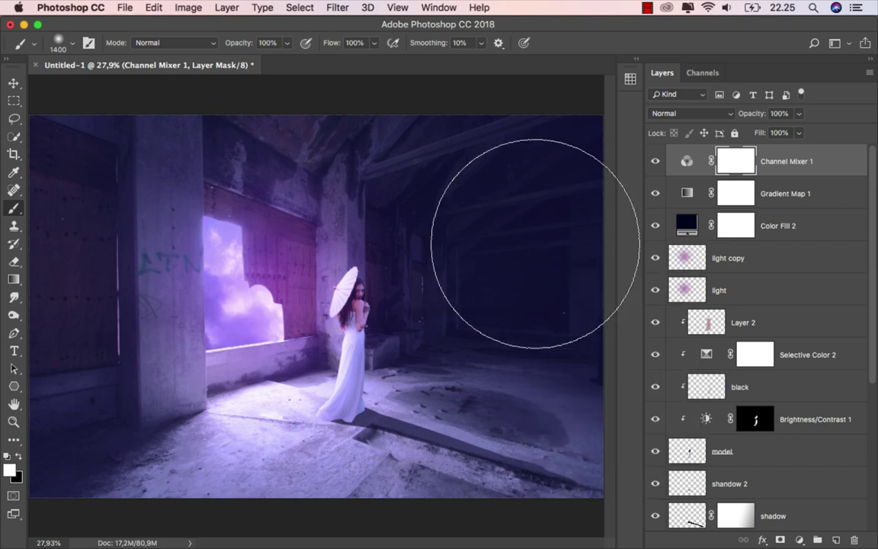
{"action": "left_click", "coordinate": [658, 166]}
{"action": "left_click", "coordinate": [656, 163]}
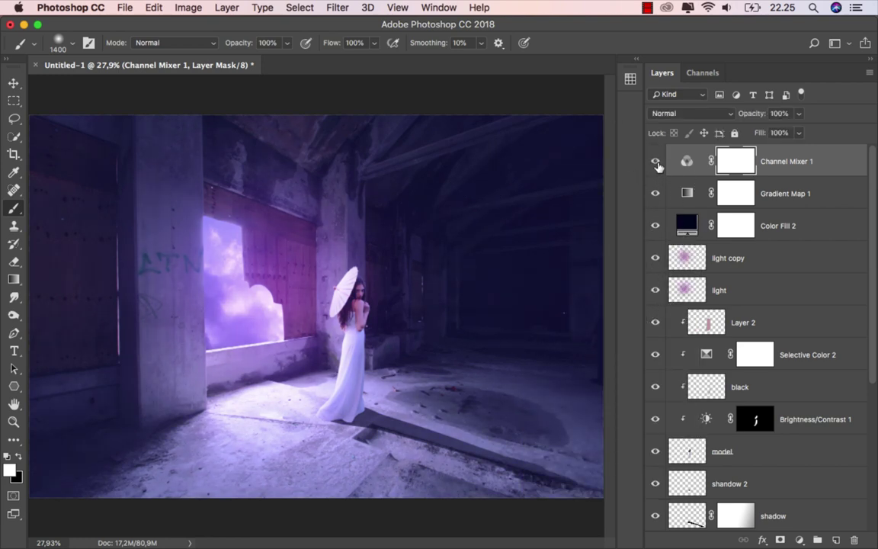
{"action": "left_click", "coordinate": [688, 161]}
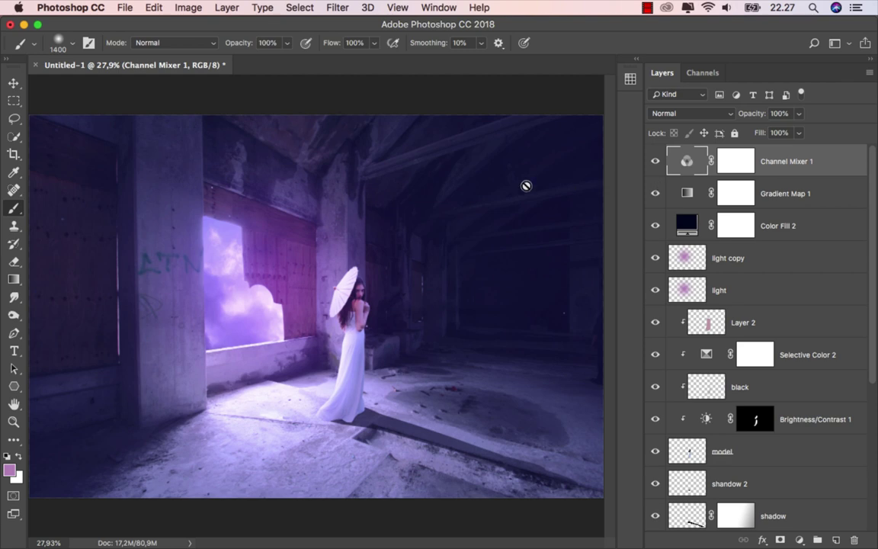
{"action": "left_click", "coordinate": [14, 82]}
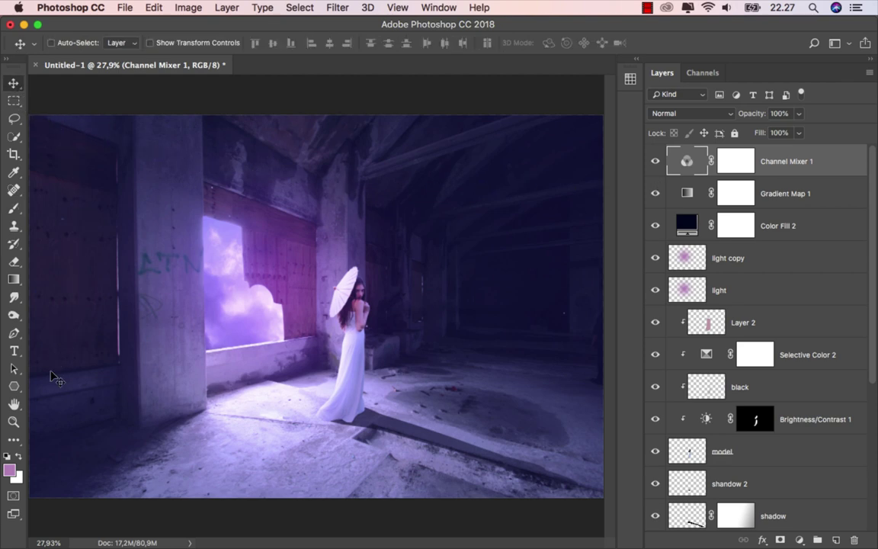
{"action": "key", "text": "d"}
Add a Gradient Fill layer with Radial style and Reverse enabled.
{"action": "left_click", "coordinate": [799, 540]}
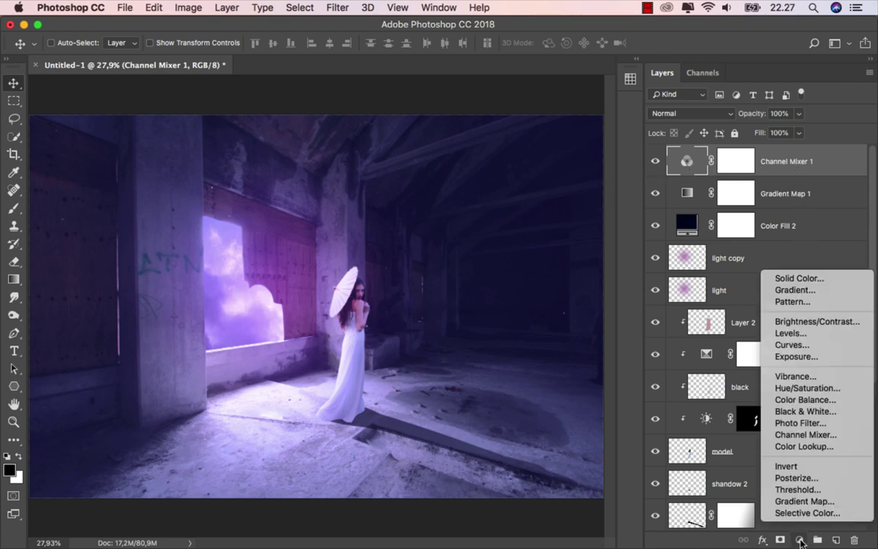
{"action": "left_click", "coordinate": [835, 290]}
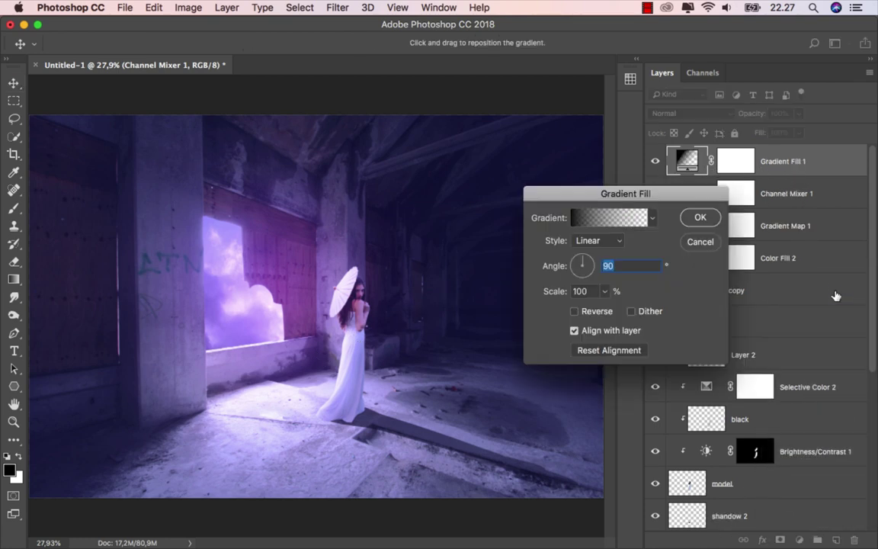
{"action": "left_click", "coordinate": [600, 244]}
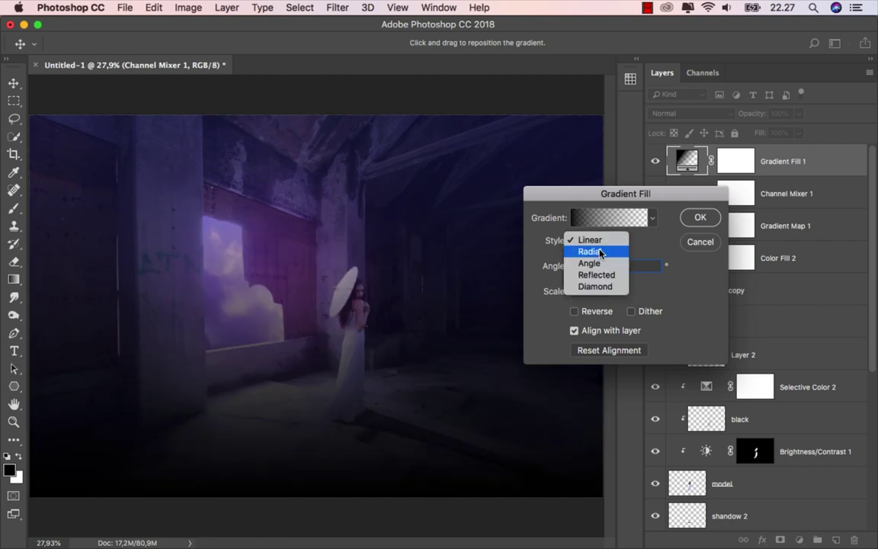
{"action": "left_click", "coordinate": [601, 251]}
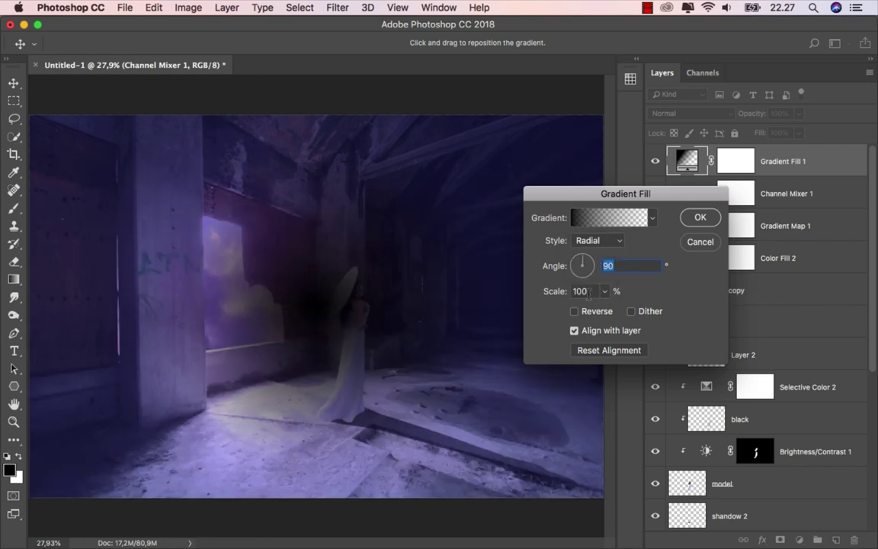
{"action": "left_click", "coordinate": [574, 311]}
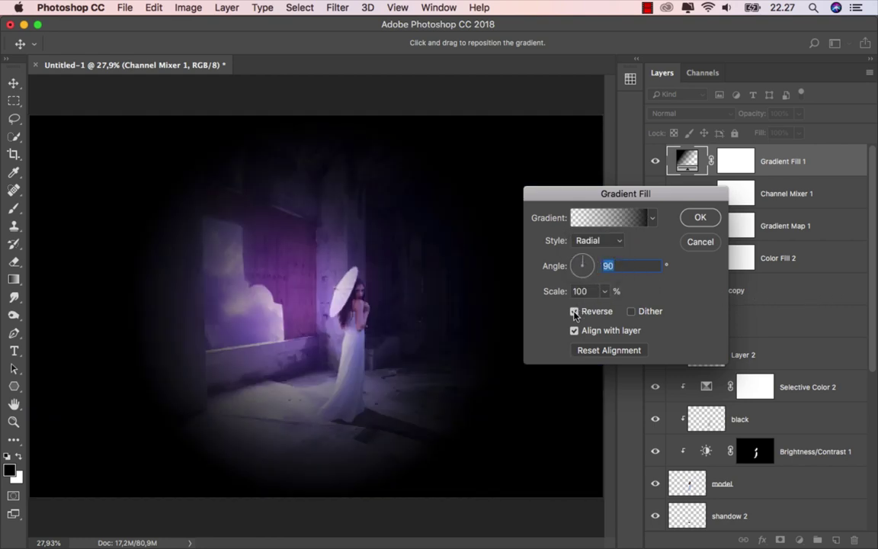
Set the gradient fill angle to 31° and scale to 297%, and confirm.
{"action": "double_click", "coordinate": [620, 266]}
{"action": "type", "text": "31"}
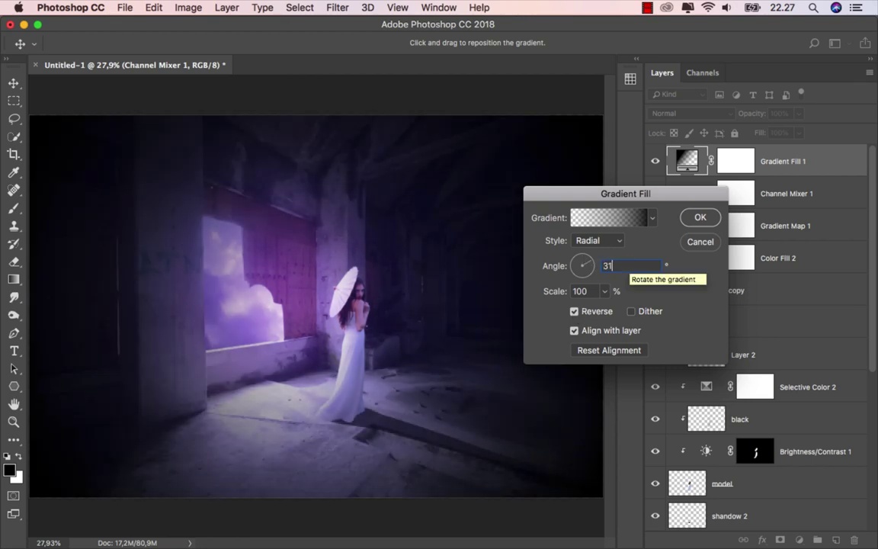
{"action": "left_click", "coordinate": [605, 291]}
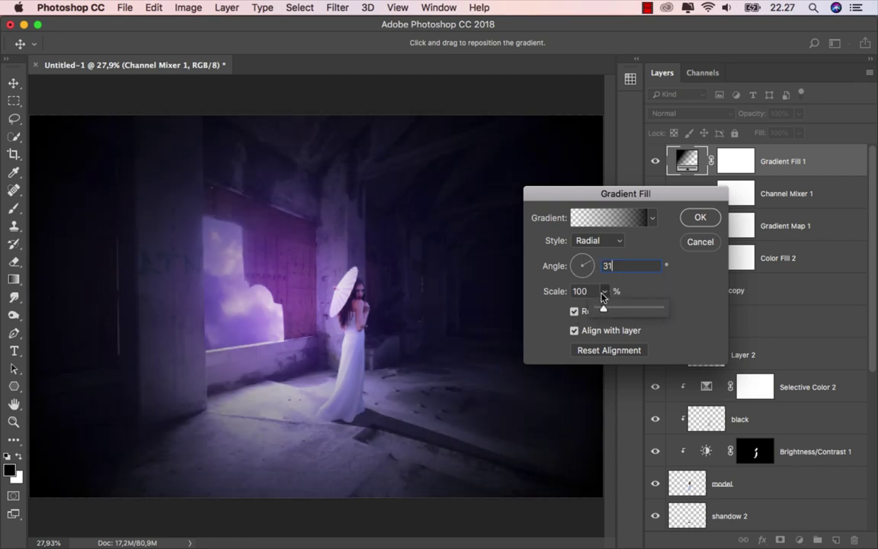
{"action": "left_click_drag", "start_coordinate": [602, 309], "coordinate": [616, 312]}
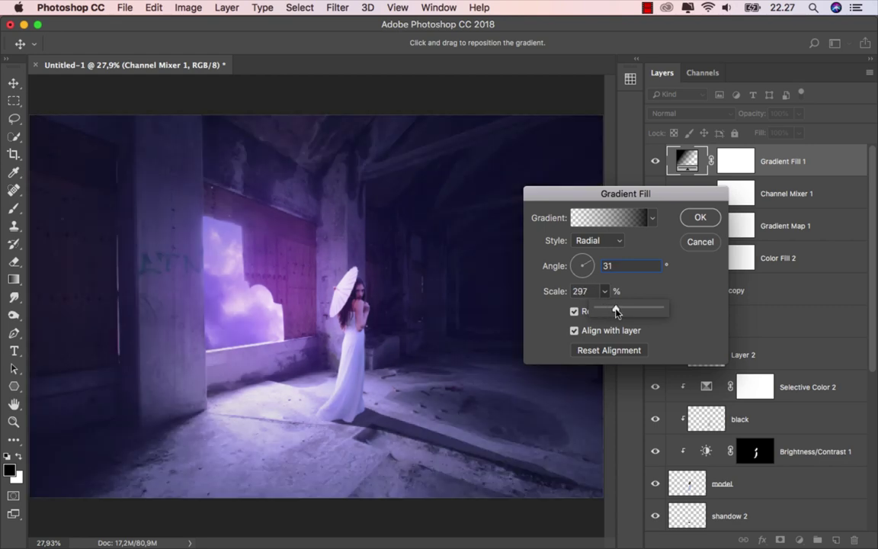
{"action": "left_click", "coordinate": [287, 340]}
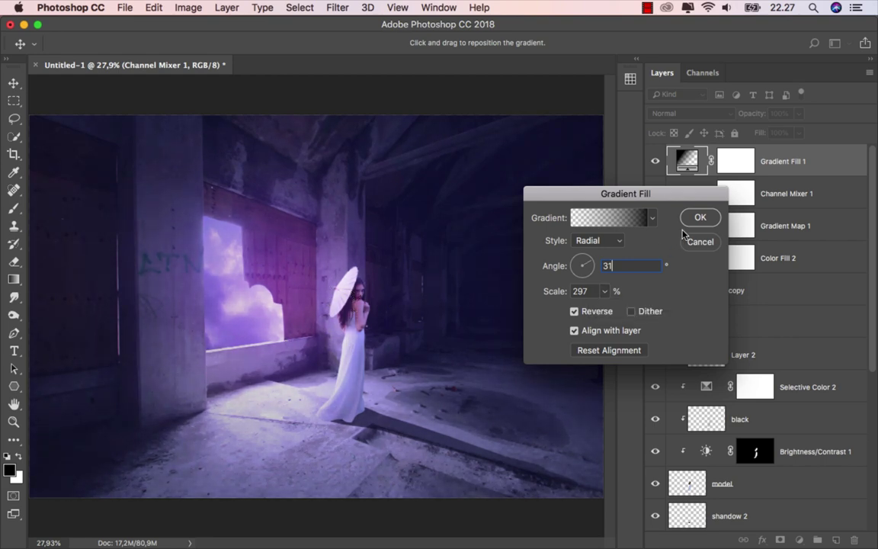
{"action": "left_click", "coordinate": [700, 217]}
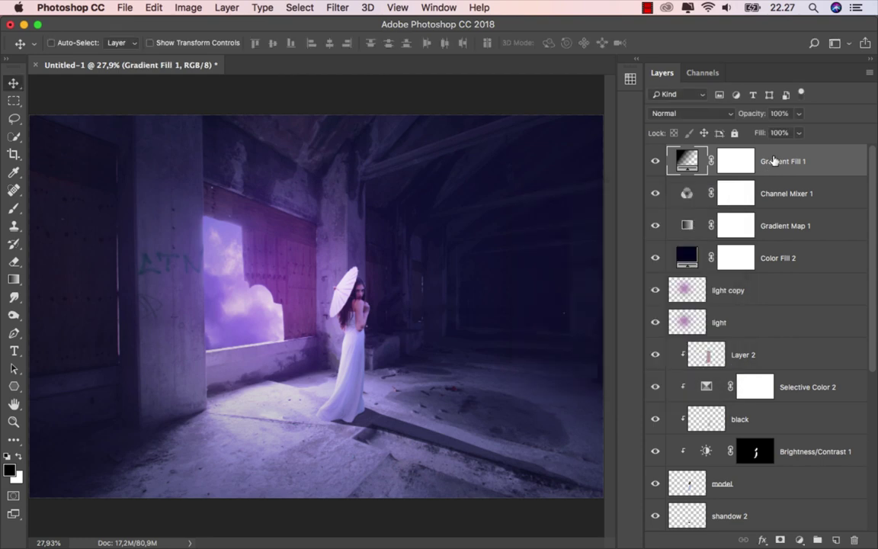
Blend Gradient Fill 1 as Soft Light and toggle its visibility to compare the vignette.
{"action": "left_click", "coordinate": [695, 114]}
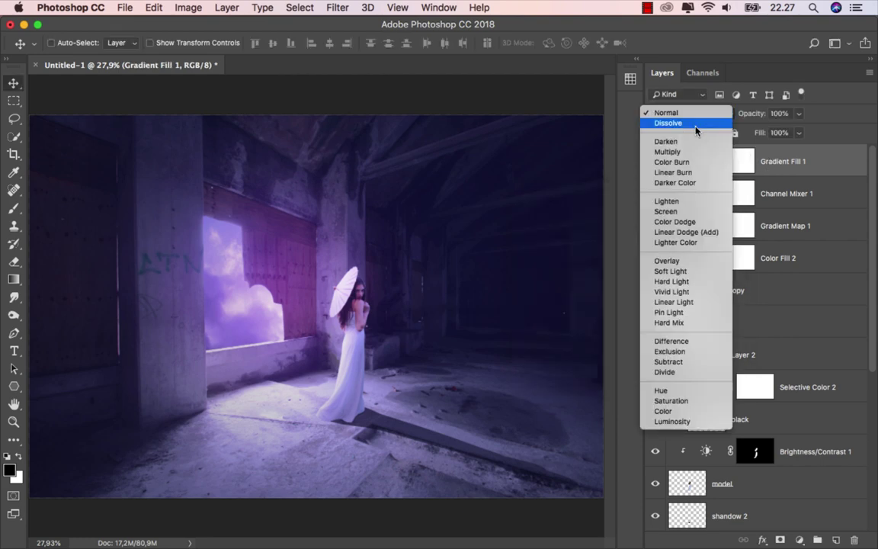
{"action": "left_click", "coordinate": [690, 271]}
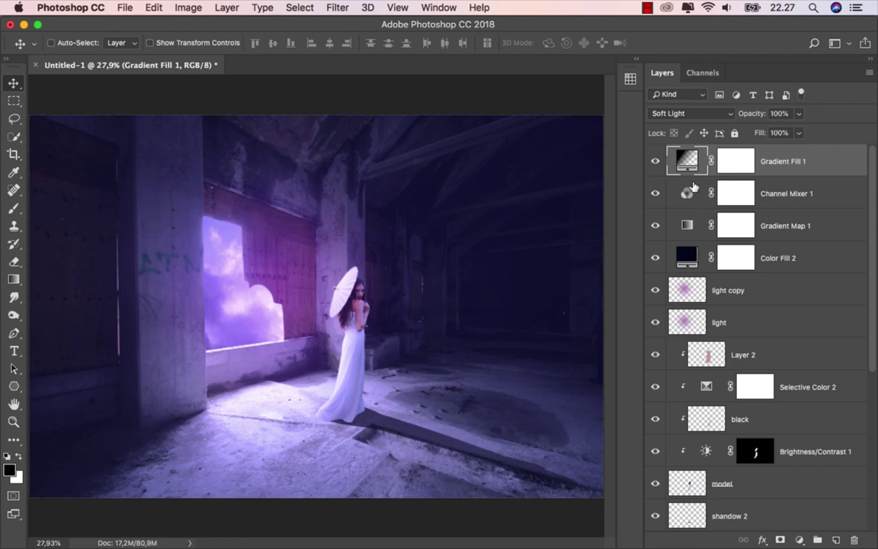
{"action": "left_click", "coordinate": [655, 161]}
{"action": "left_click", "coordinate": [656, 161]}
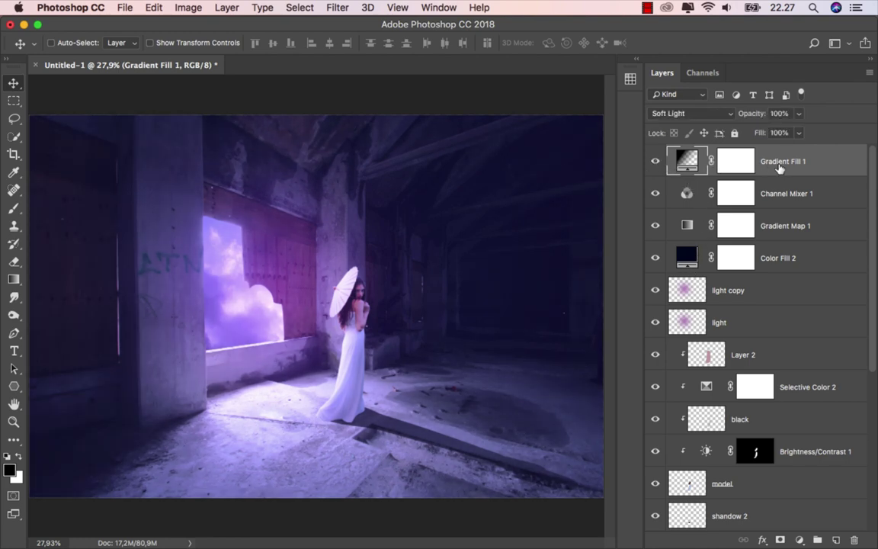
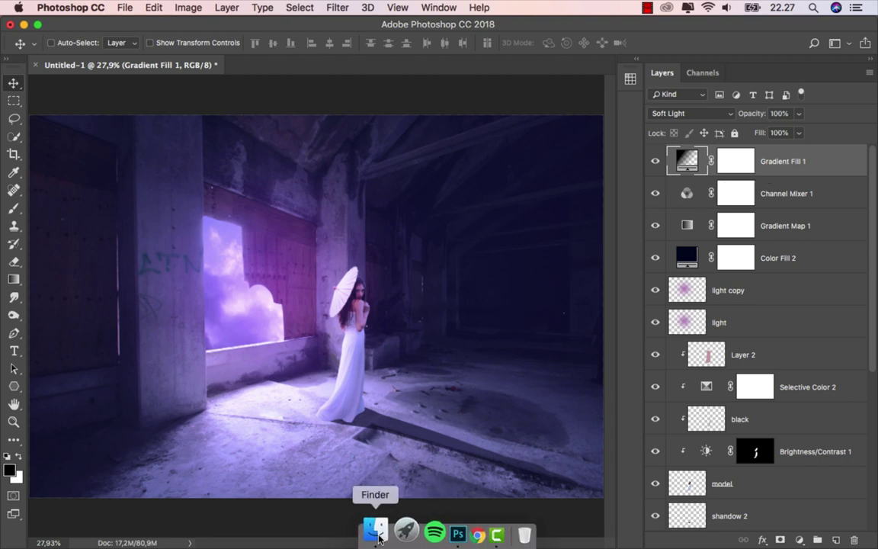
Drag the heavenly_light_by_greyghost_stock_dy37bk image from the Finder folder onto the Photoshop canvas.
{"action": "left_click", "coordinate": [379, 537]}
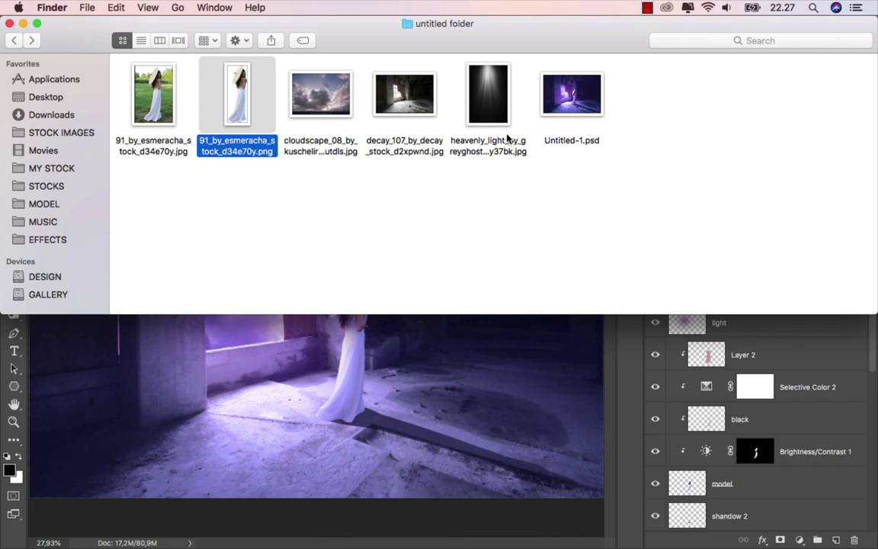
{"action": "left_click", "coordinate": [497, 108]}
{"action": "mouse_move", "coordinate": [497, 109]}
{"action": "left_mouse_down"}
{"action": "mouse_move", "coordinate": [400, 382]}
{"action": "mouse_move", "coordinate": [360, 294]}
{"action": "left_mouse_up"}
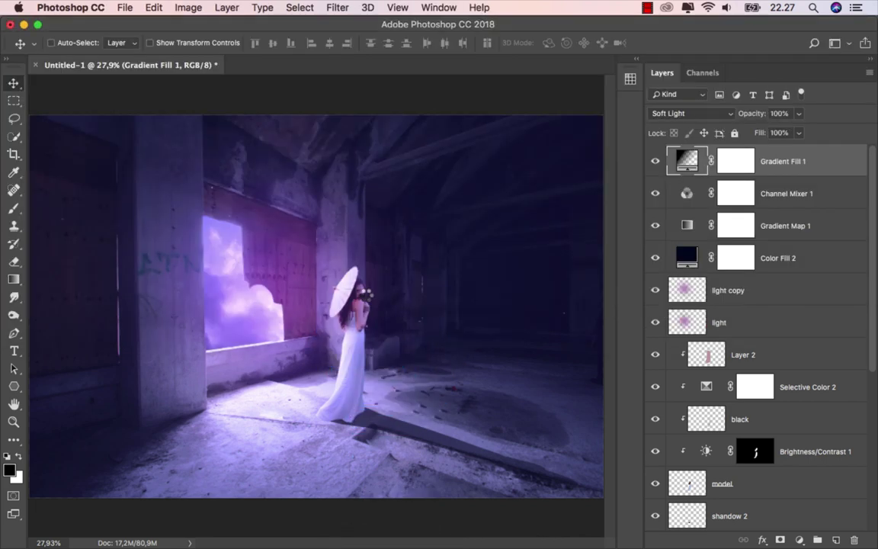
Set the light layer to Screen, then shrink it and rotate it about -39° over the window.
{"action": "left_click", "coordinate": [671, 113]}
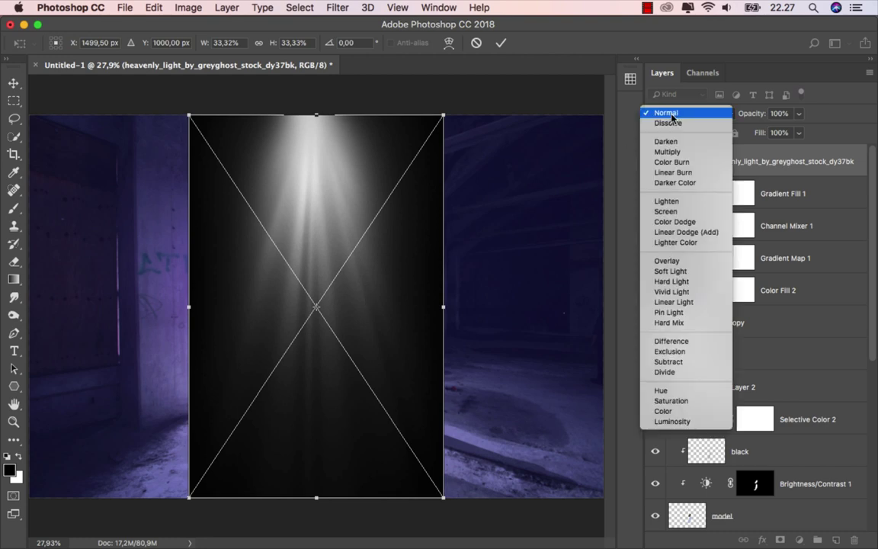
{"action": "left_click", "coordinate": [675, 212]}
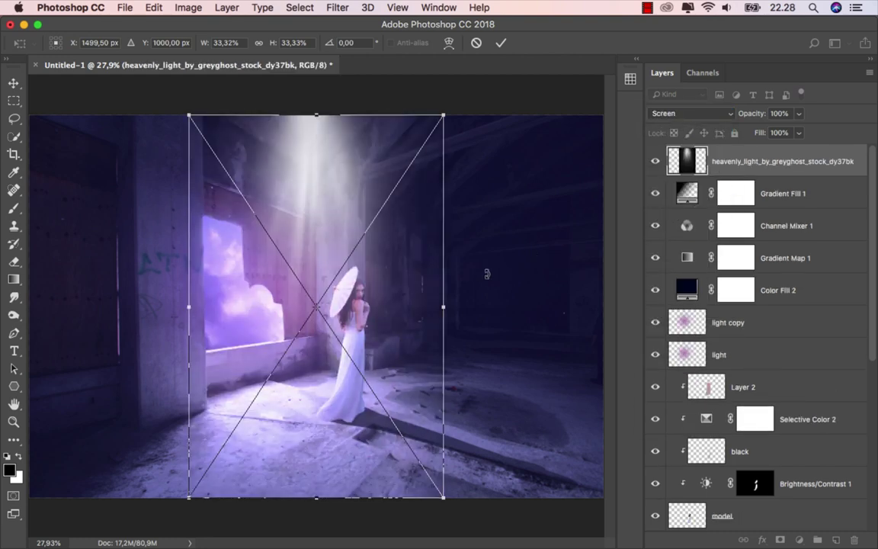
{"action": "left_click_drag", "start_coordinate": [425, 254], "coordinate": [457, 192]}
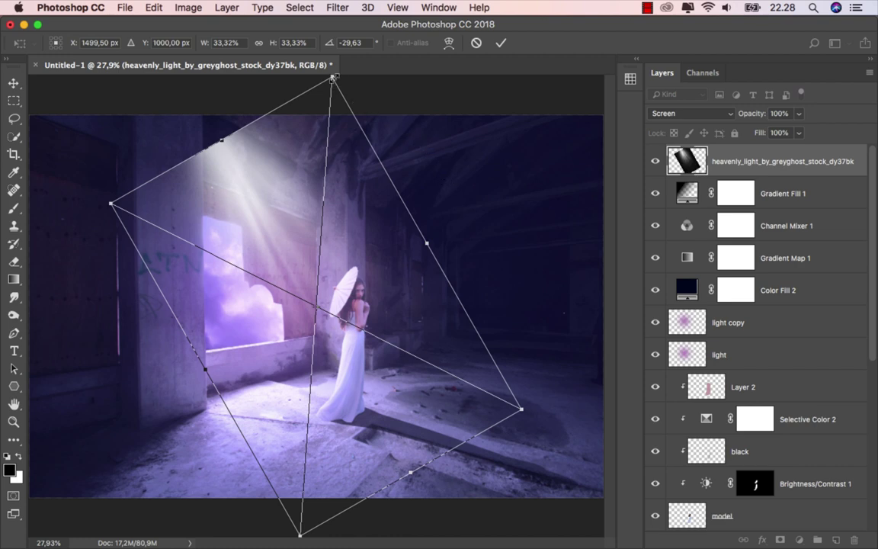
{"action": "mouse_move", "coordinate": [332, 77]}
{"action": "left_mouse_down"}
{"action": "mouse_move", "coordinate": [326, 218]}
{"action": "mouse_move", "coordinate": [261, 202]}
{"action": "left_mouse_up"}
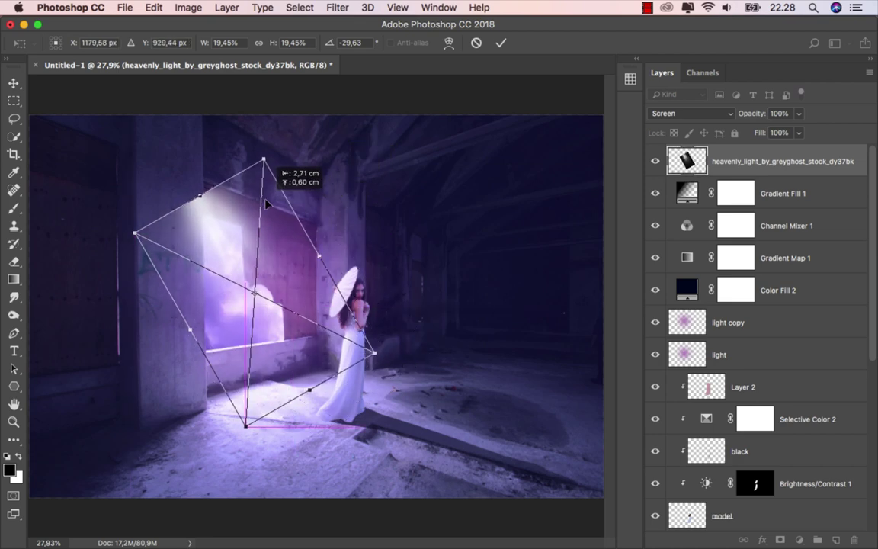
{"action": "mouse_move", "coordinate": [396, 252]}
{"action": "left_mouse_down"}
{"action": "mouse_move", "coordinate": [384, 222]}
{"action": "mouse_move", "coordinate": [381, 233]}
{"action": "left_mouse_up"}
{"action": "left_click_drag", "start_coordinate": [264, 245], "coordinate": [341, 233]}
{"action": "left_click_drag", "start_coordinate": [268, 218], "coordinate": [289, 255]}
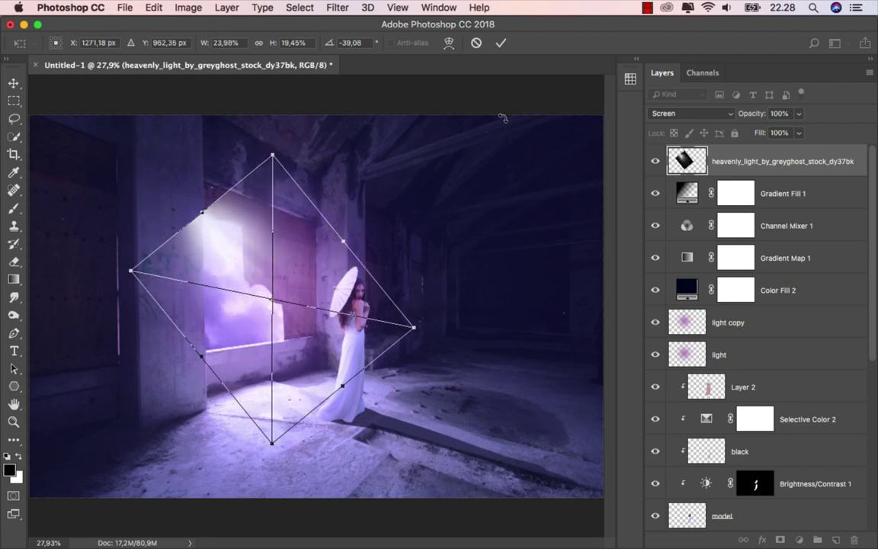
{"action": "left_click", "coordinate": [503, 46]}
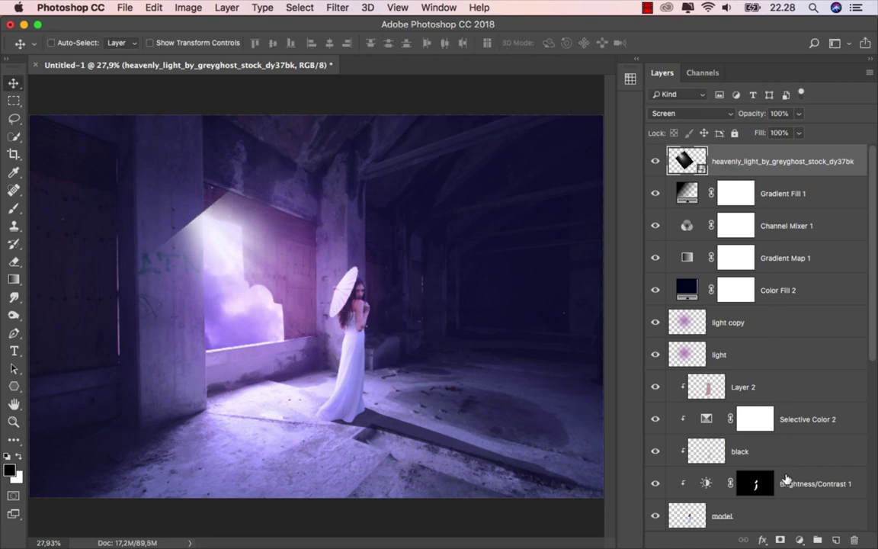
Add a layer mask and set up a small black brush at 22% opacity.
{"action": "left_click", "coordinate": [780, 539]}
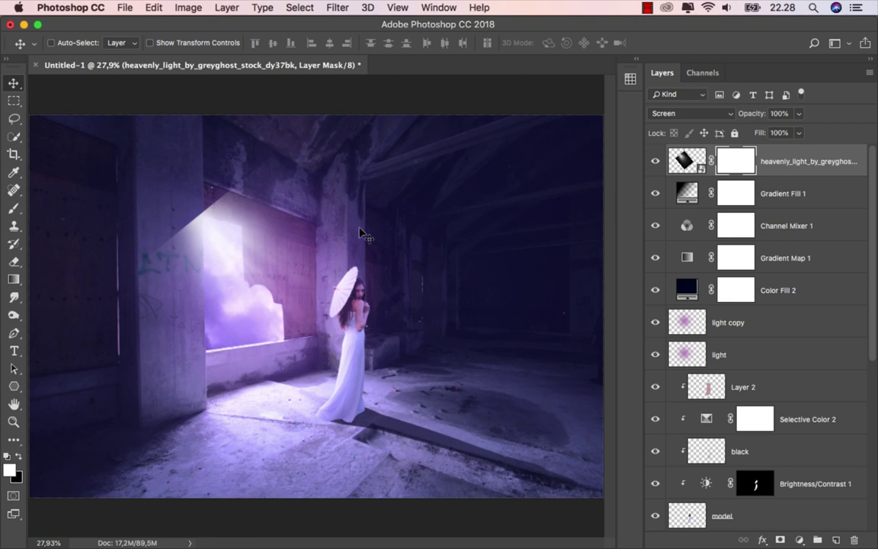
{"action": "left_click", "coordinate": [15, 209]}
{"action": "left_click", "coordinate": [70, 208]}
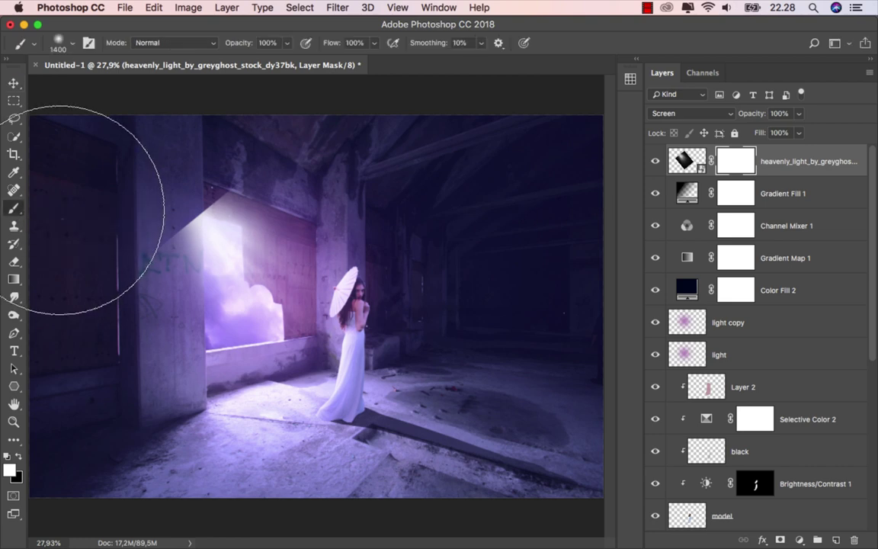
{"action": "left_click", "coordinate": [19, 457]}
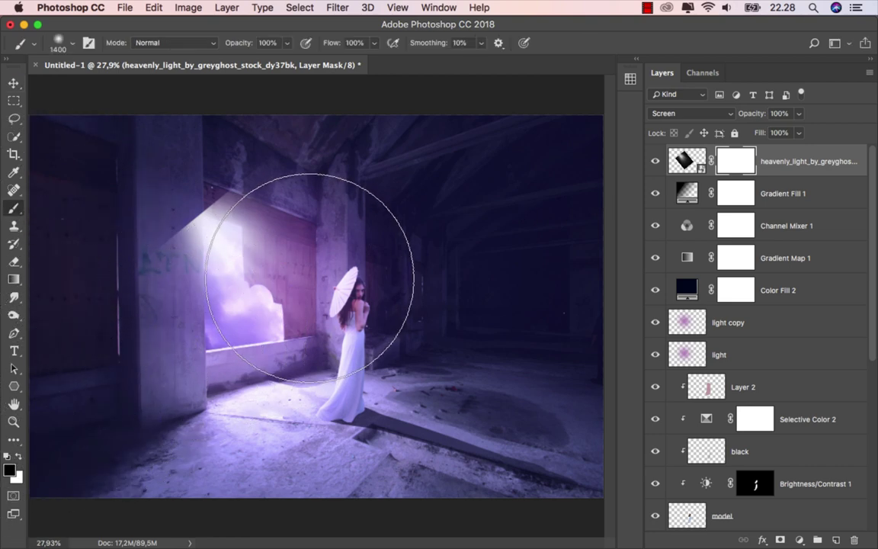
{"action": "scroll", "coordinate": [259, 279], "scroll_direction": "up", "scroll_amount": 2}
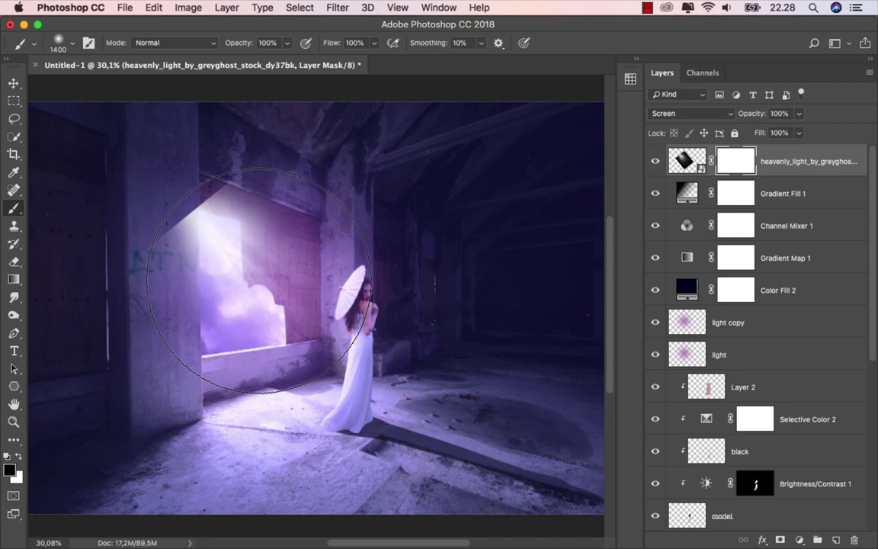
{"action": "key", "text": "bracketleft"}
{"action": "key", "text": "bracketleft"}
{"action": "key", "text": "bracketleft"}
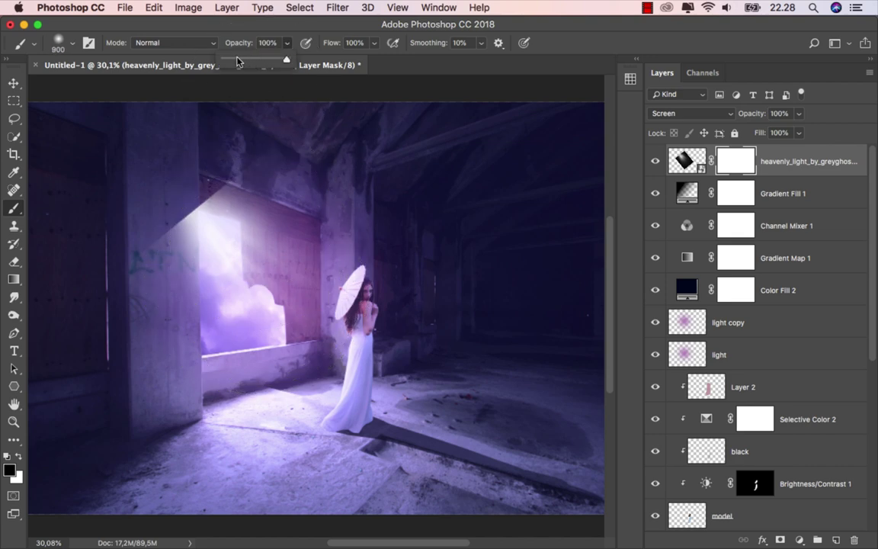
{"action": "left_click_drag", "start_coordinate": [288, 44], "coordinate": [207, 58]}
{"action": "key", "text": "bracketleft"}
{"action": "key", "text": "bracketleft"}
{"action": "key", "text": "bracketleft"}
{"action": "key", "text": "bracketleft"}
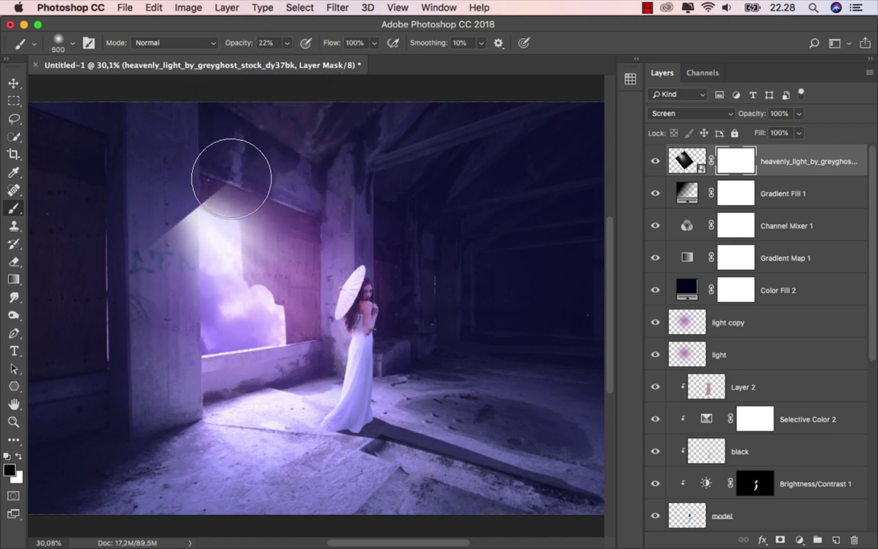
Paint on the mask to fade the beam's edges and the purple haze above the window.
{"action": "left_click_drag", "start_coordinate": [231, 167], "coordinate": [212, 177]}
{"action": "mouse_move", "coordinate": [394, 298]}
{"action": "left_mouse_down"}
{"action": "mouse_move", "coordinate": [353, 313]}
{"action": "mouse_move", "coordinate": [290, 442]}
{"action": "left_mouse_up"}
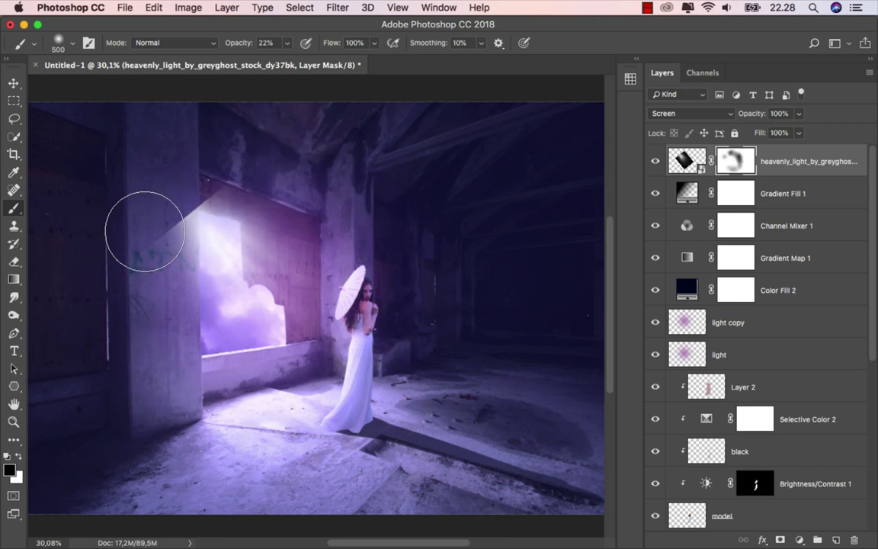
{"action": "left_click_drag", "start_coordinate": [124, 259], "coordinate": [167, 200]}
{"action": "key", "text": "bracketleft"}
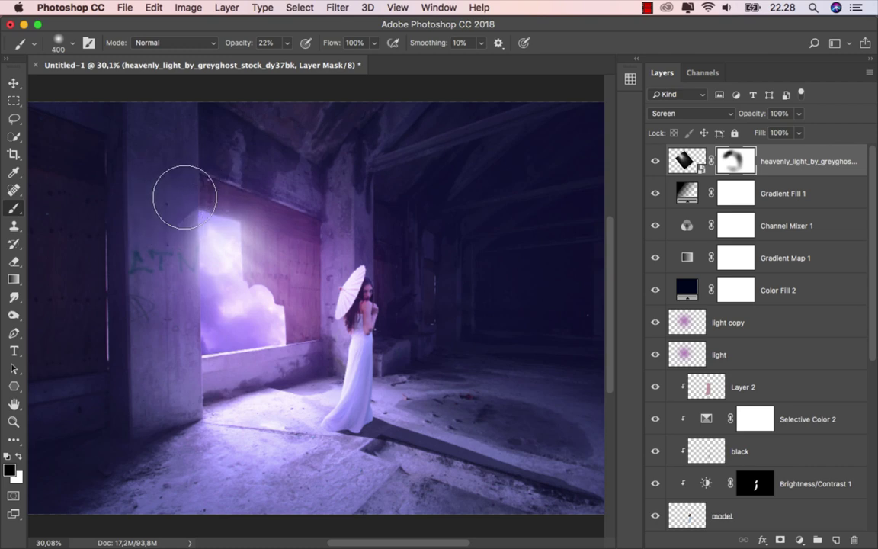
{"action": "key", "text": "bracketleft"}
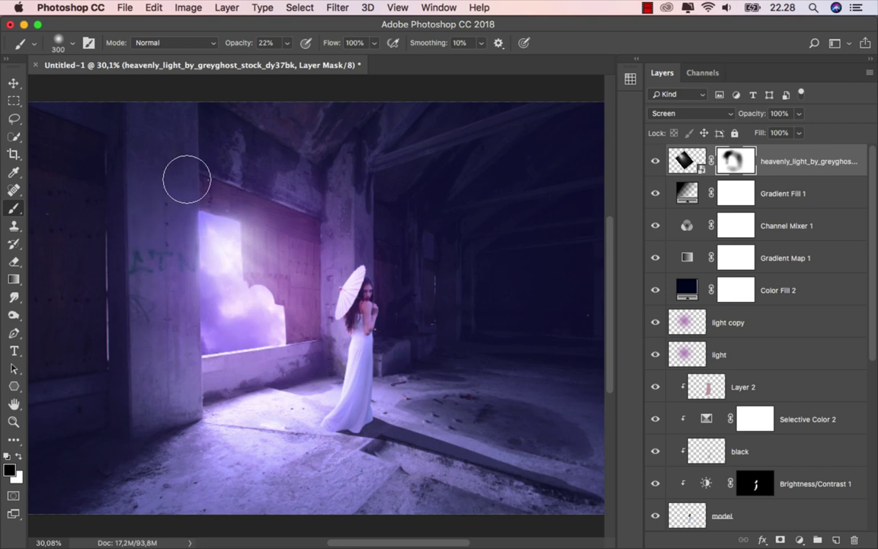
{"action": "key", "text": "bracketright"}
{"action": "key", "text": "bracketright"}
{"action": "mouse_move", "coordinate": [261, 219]}
{"action": "left_mouse_down"}
{"action": "mouse_move", "coordinate": [235, 190]}
{"action": "mouse_move", "coordinate": [239, 172]}
{"action": "mouse_move", "coordinate": [290, 216]}
{"action": "left_mouse_up"}
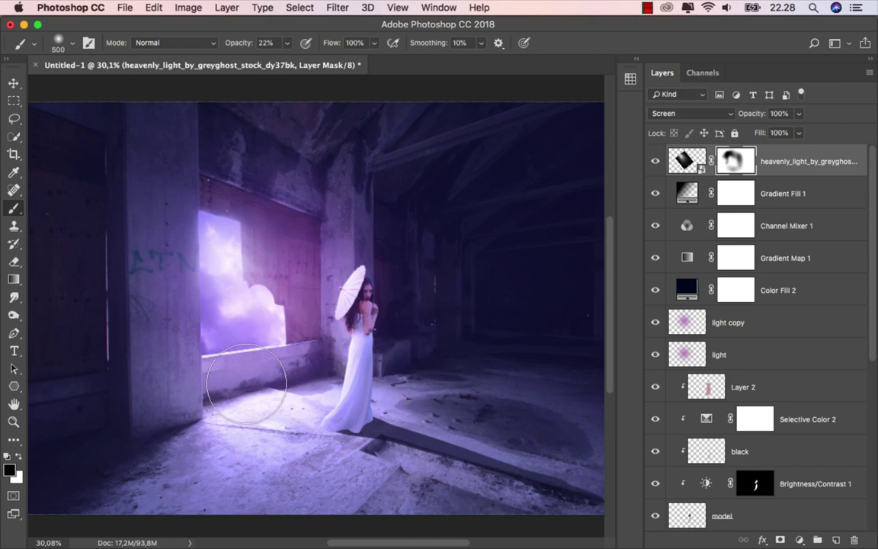
{"action": "key", "text": "bracketright"}
{"action": "key", "text": "bracketright"}
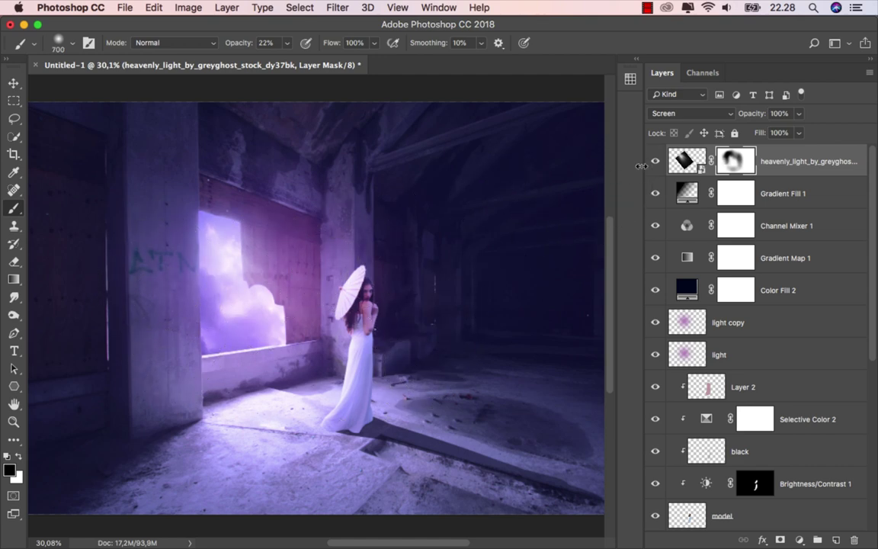
{"action": "mouse_move", "coordinate": [239, 178]}
{"action": "left_mouse_down"}
{"action": "mouse_move", "coordinate": [295, 196]}
{"action": "mouse_move", "coordinate": [260, 152]}
{"action": "left_mouse_up"}
Toggle the light layer's visibility to compare, then target its image thumbnail instead of the mask.
{"action": "left_click", "coordinate": [19, 85]}
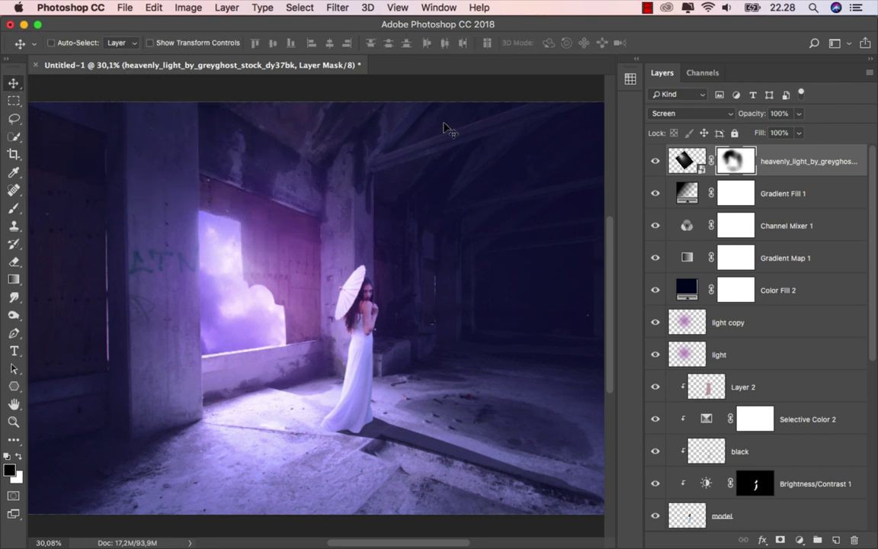
{"action": "left_click", "coordinate": [654, 162]}
{"action": "left_click", "coordinate": [655, 161]}
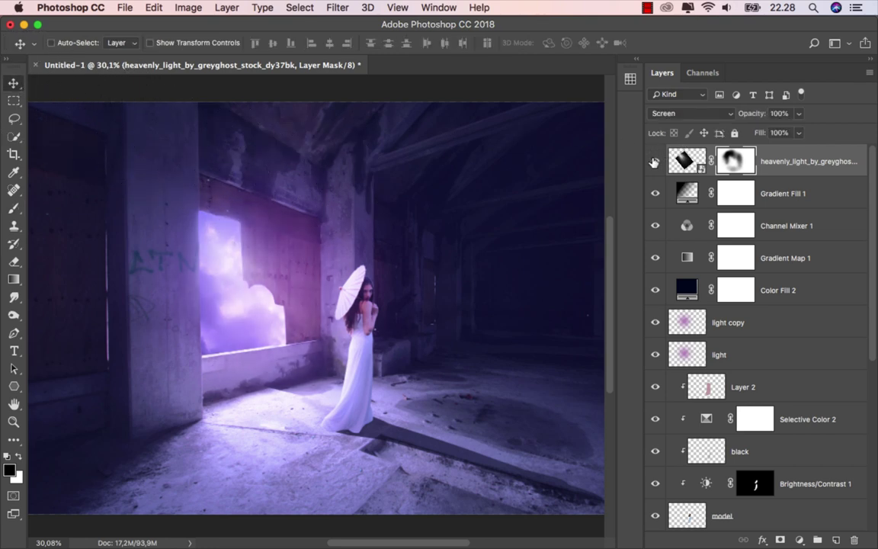
{"action": "left_click", "coordinate": [789, 163]}
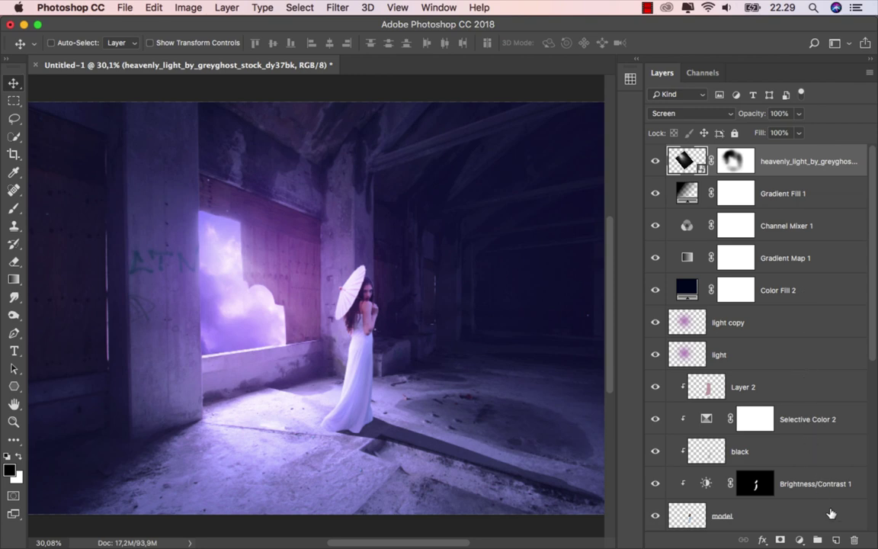
Create a new top layer, stamp all visible layers into it with Opt+Shift+Cmd+E, and name it raw.
{"action": "key", "text": "ctrl+shift+alt+n"}
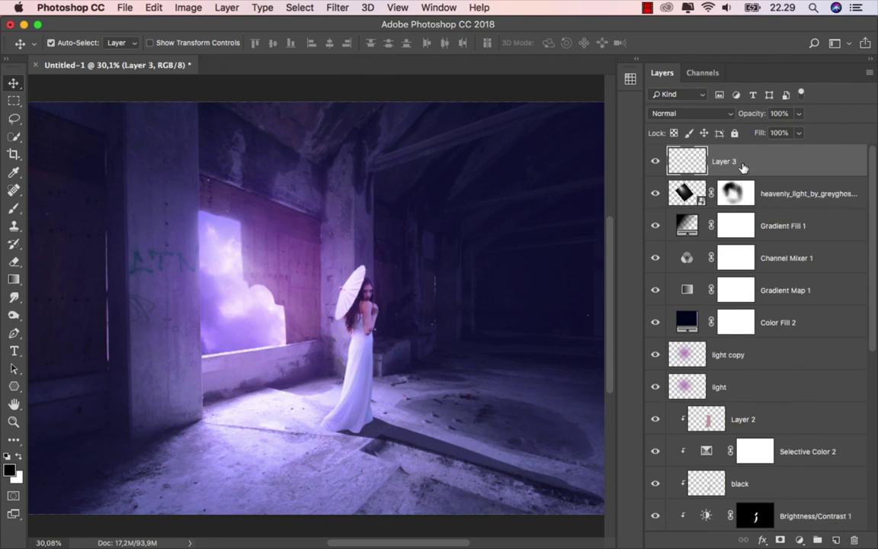
{"action": "key", "text": "ctrl+shift+alt+e"}
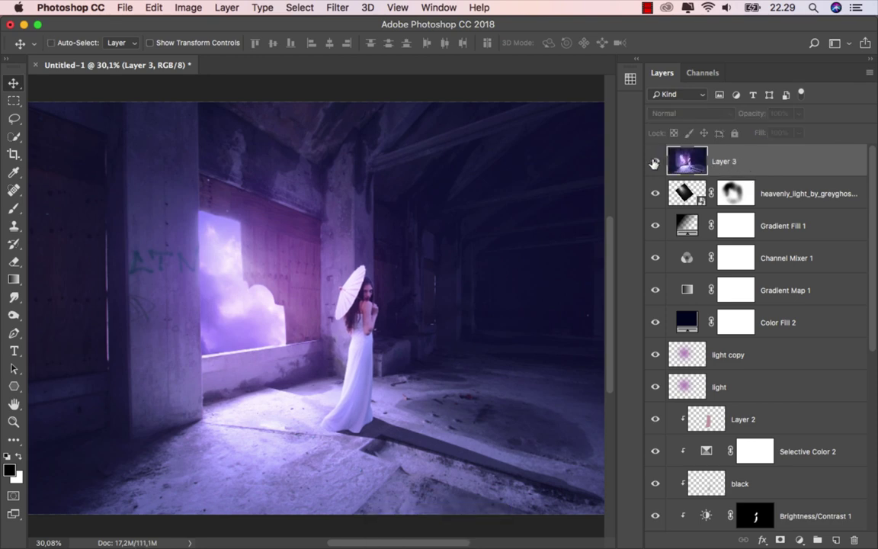
{"action": "double_click", "coordinate": [723, 163]}
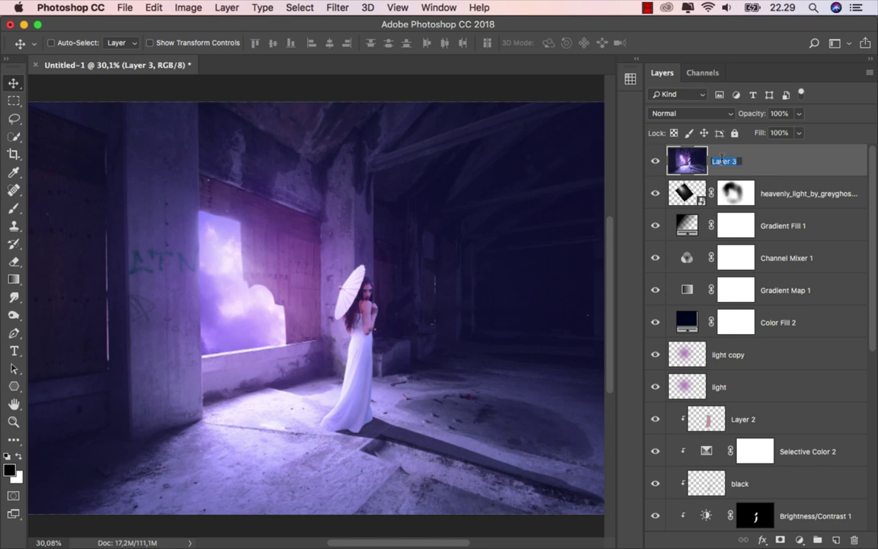
{"action": "type", "text": "raw"}
{"action": "key", "text": "Return"}
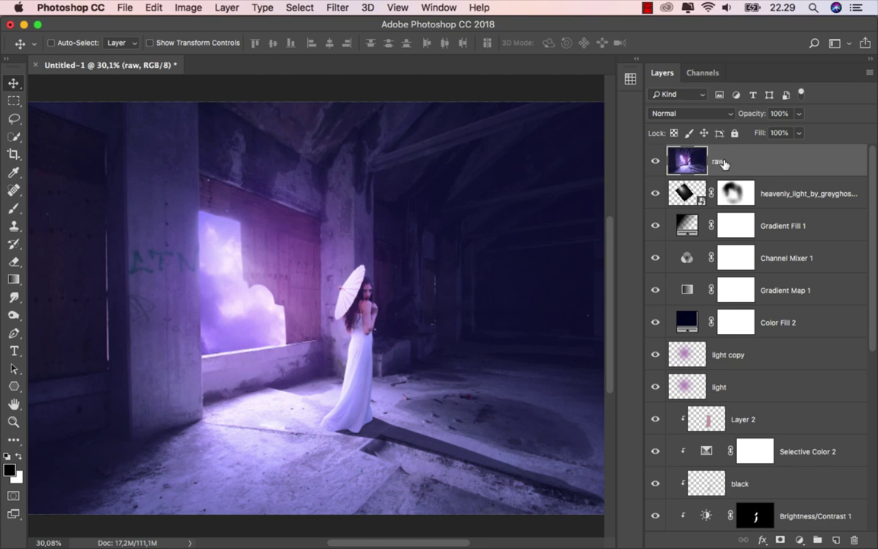
Convert the raw layer for Smart Filters and open the Camera Raw Filter on it.
{"action": "left_click", "coordinate": [337, 8]}
{"action": "left_click", "coordinate": [376, 46]}
{"action": "left_click", "coordinate": [338, 7]}
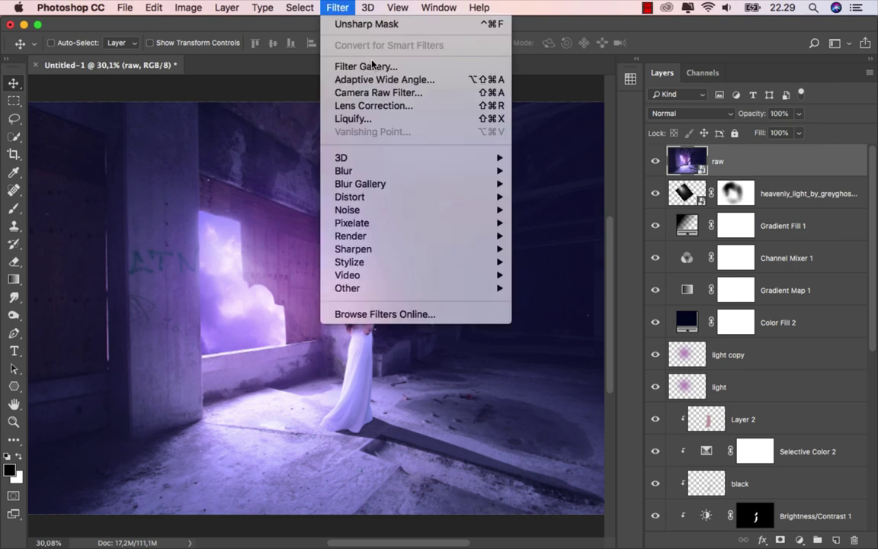
{"action": "left_click", "coordinate": [396, 93]}
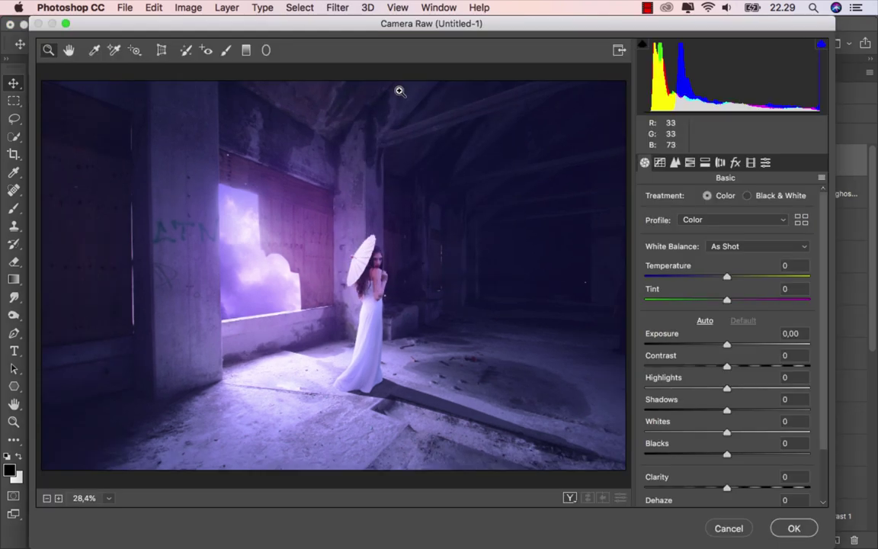
In Camera Raw set Temperature -4, Highlights -18 and Whites -40.
{"action": "left_click", "coordinate": [720, 277]}
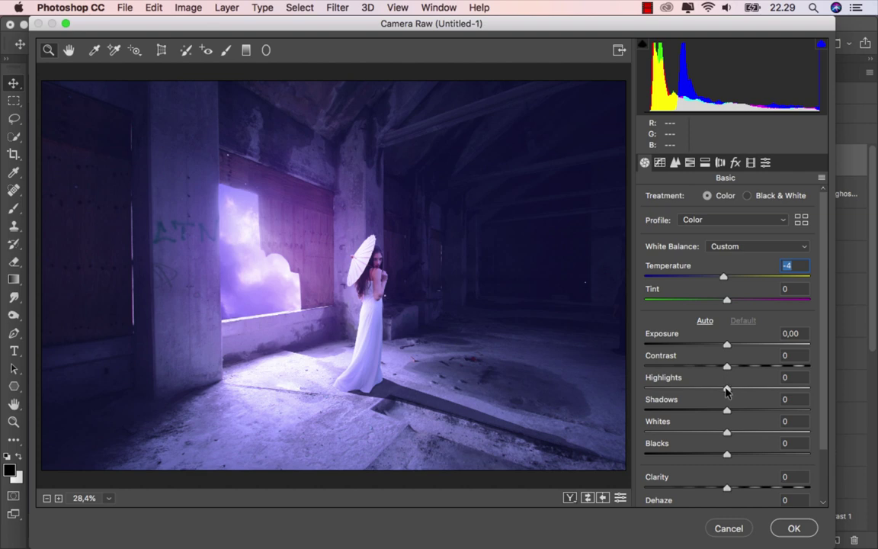
{"action": "left_click_drag", "start_coordinate": [726, 390], "coordinate": [715, 390]}
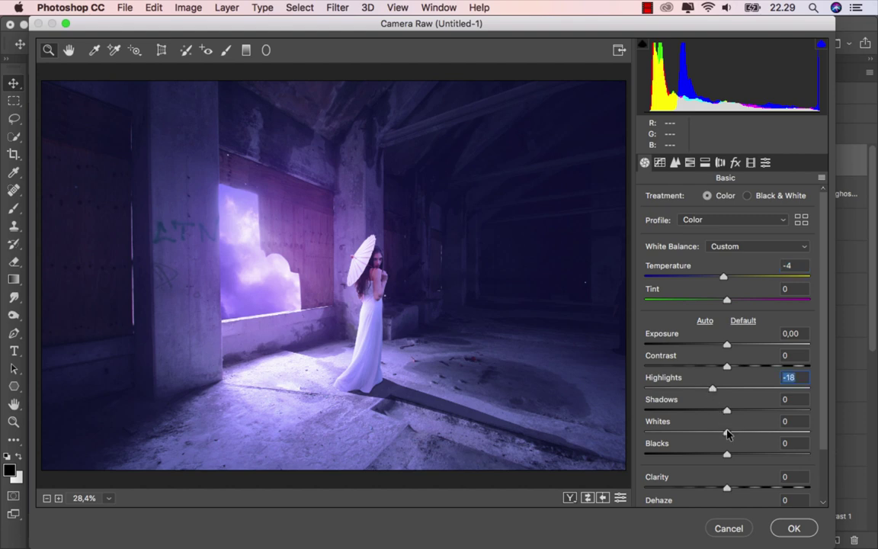
{"action": "left_click_drag", "start_coordinate": [727, 434], "coordinate": [694, 433]}
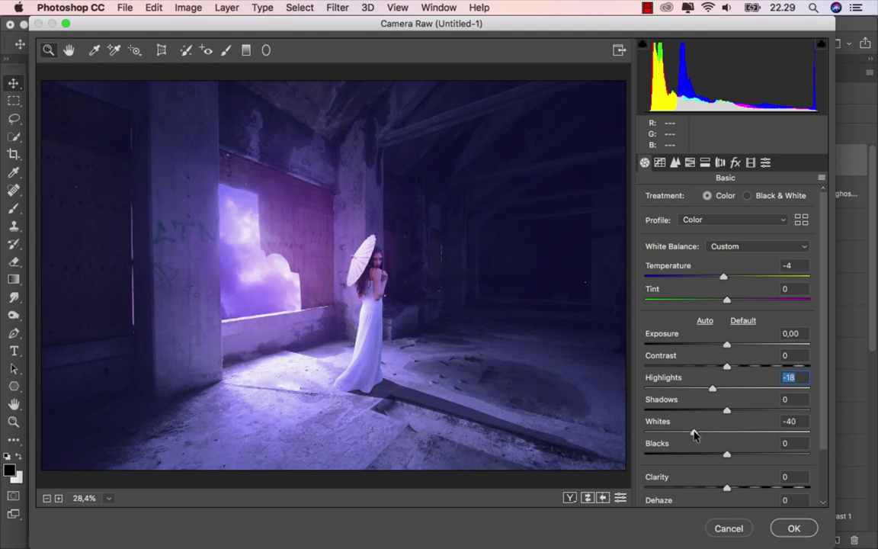
{"action": "left_click", "coordinate": [694, 434]}
Add Dehaze +19, Vibrance +8 and Saturation +13, compare before/after, and apply the filter.
{"action": "scroll", "coordinate": [763, 381], "scroll_direction": "down", "scroll_amount": 3}
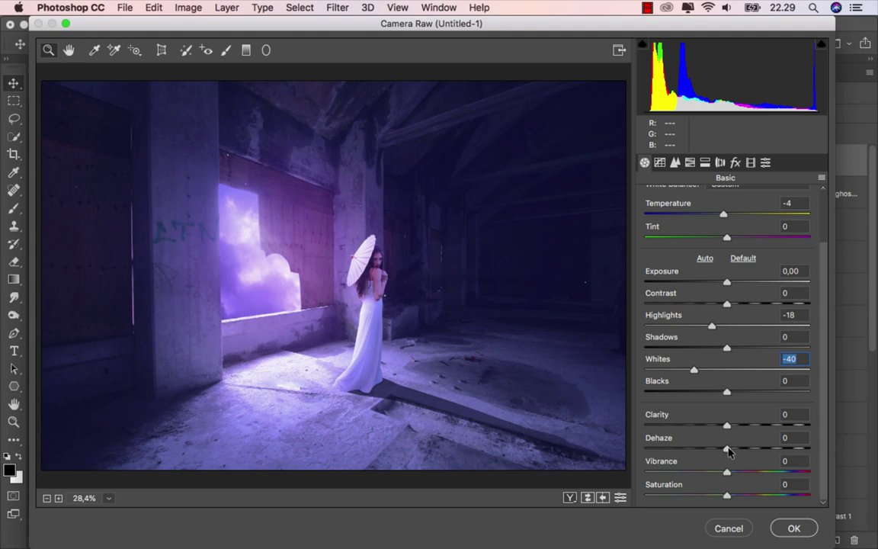
{"action": "left_click_drag", "start_coordinate": [731, 452], "coordinate": [743, 450]}
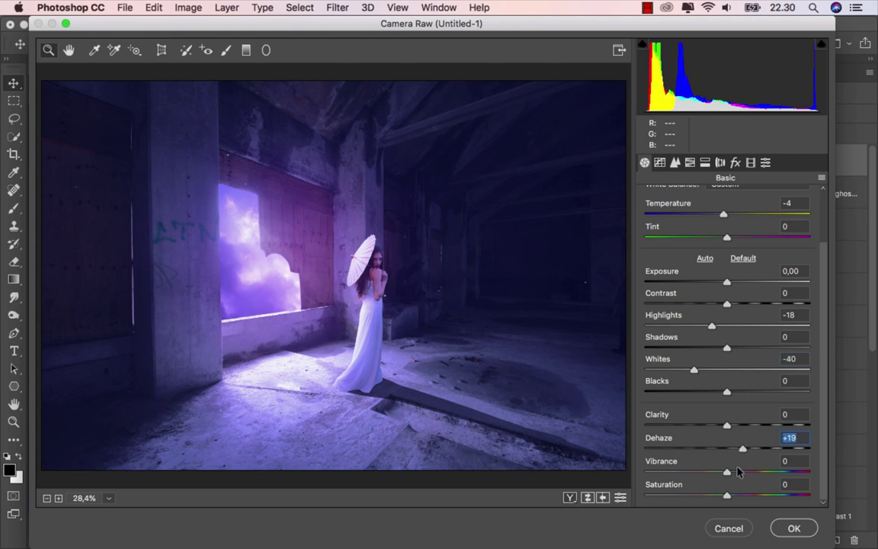
{"action": "left_click_drag", "start_coordinate": [729, 473], "coordinate": [741, 497]}
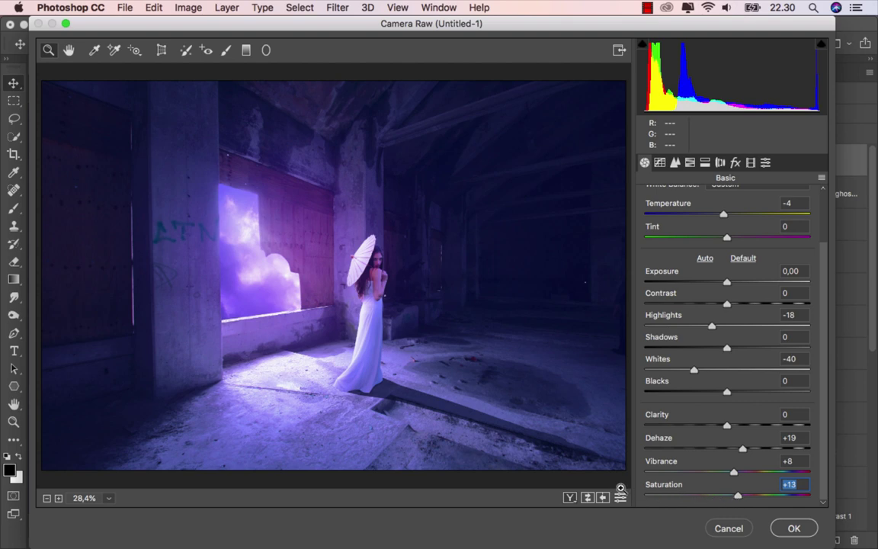
{"action": "left_click", "coordinate": [588, 498]}
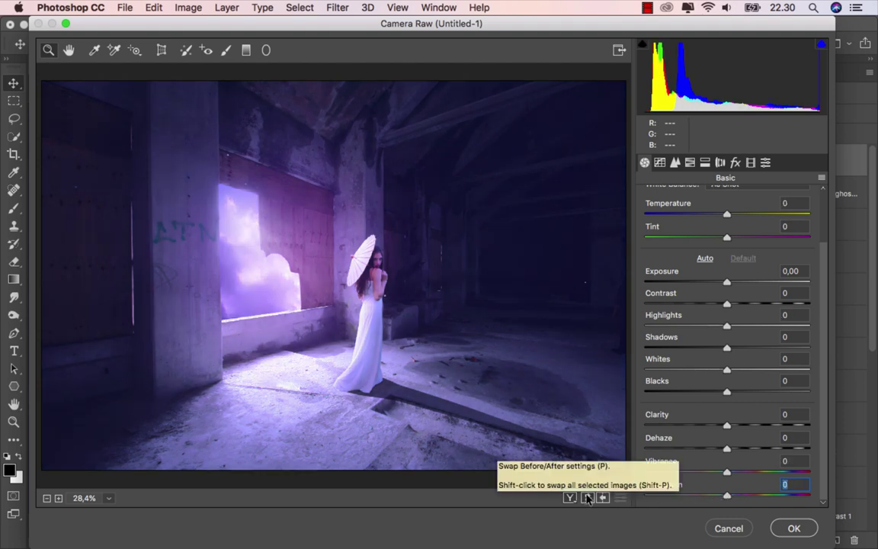
{"action": "left_click", "coordinate": [587, 498]}
{"action": "left_click", "coordinate": [587, 498]}
{"action": "left_click", "coordinate": [588, 497]}
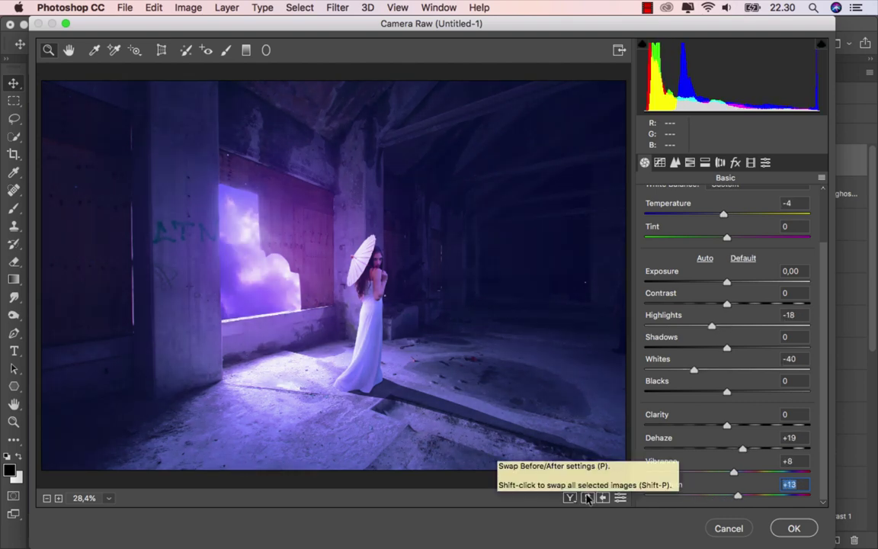
{"action": "left_click", "coordinate": [796, 528]}
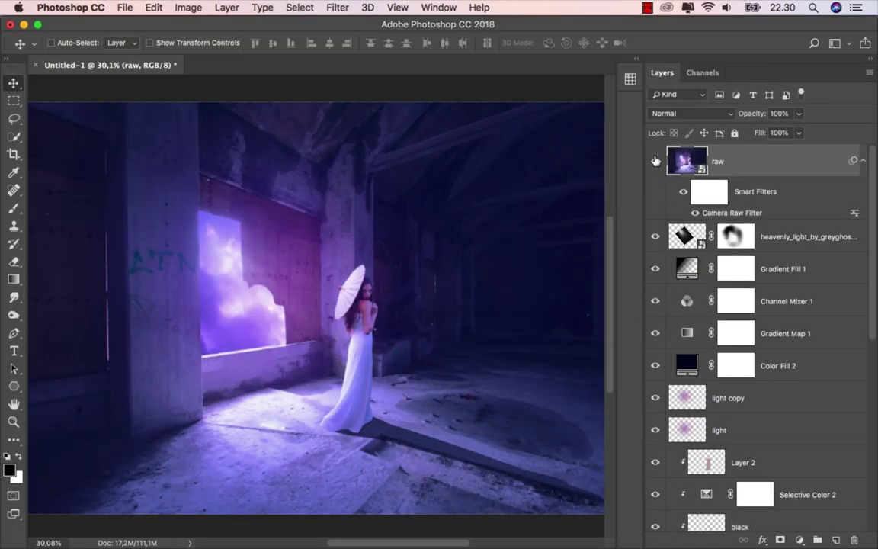
{"action": "left_click", "coordinate": [656, 161]}
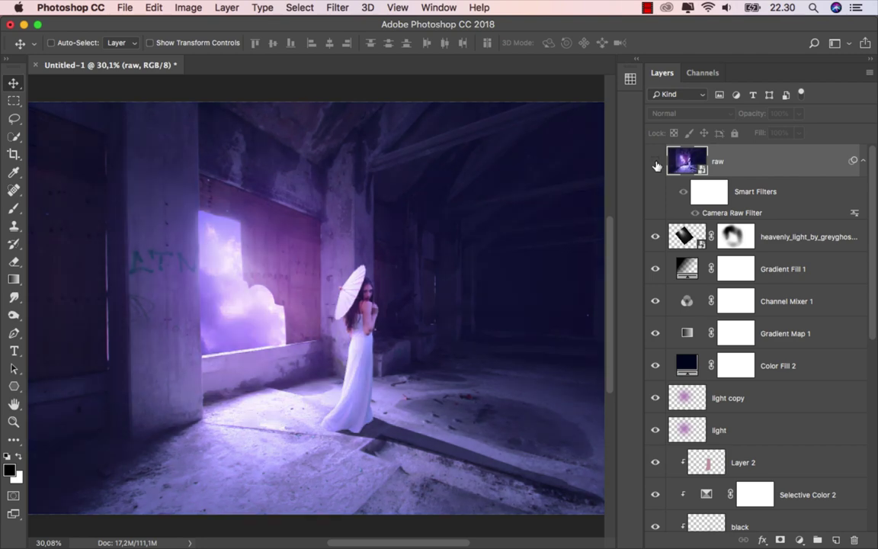
{"action": "left_click", "coordinate": [656, 162]}
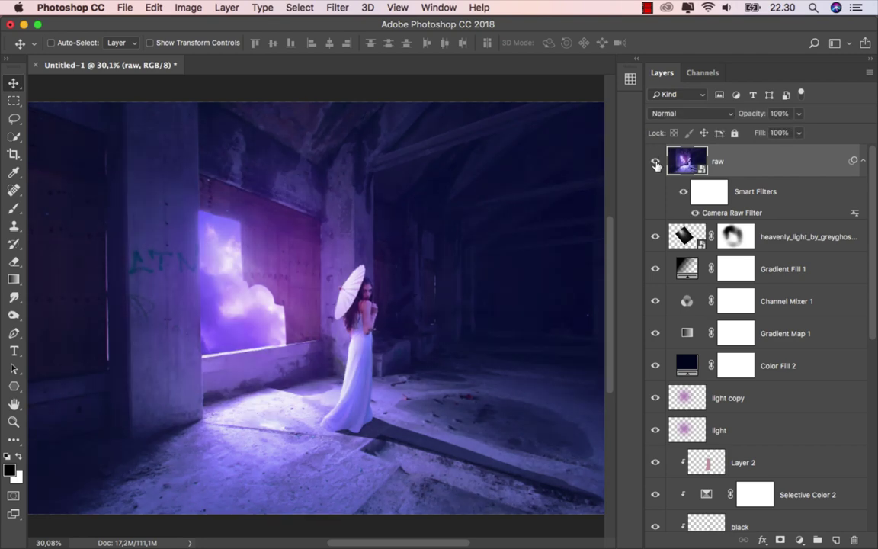
{"action": "left_click", "coordinate": [656, 162]}
{"action": "left_click", "coordinate": [655, 162]}
Save a copy as ok.jpg in JPEG format at quality 12 (Maximum).
{"action": "left_click", "coordinate": [129, 8]}
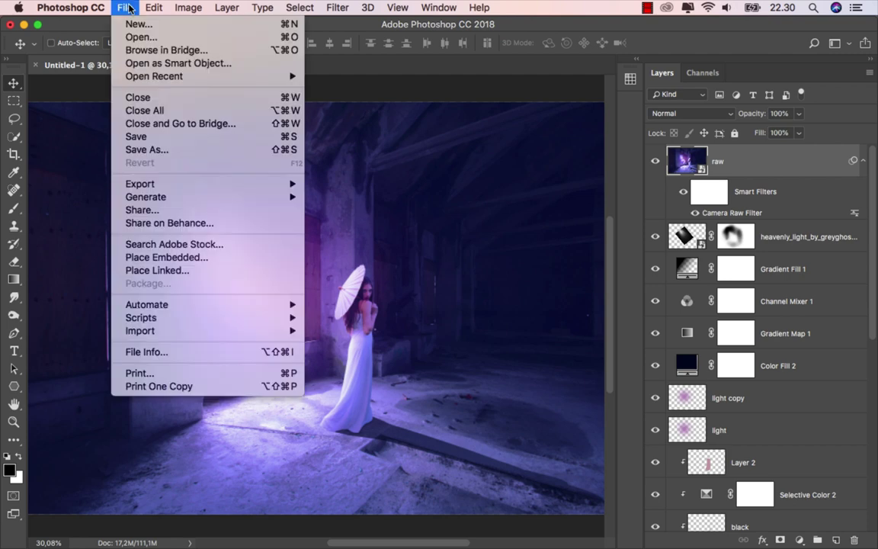
{"action": "left_click", "coordinate": [182, 147]}
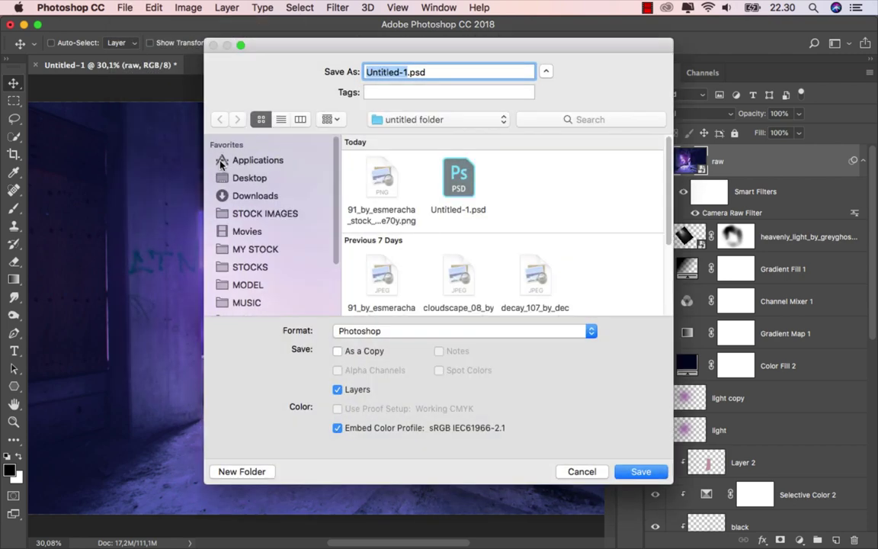
{"action": "type", "text": "o"}
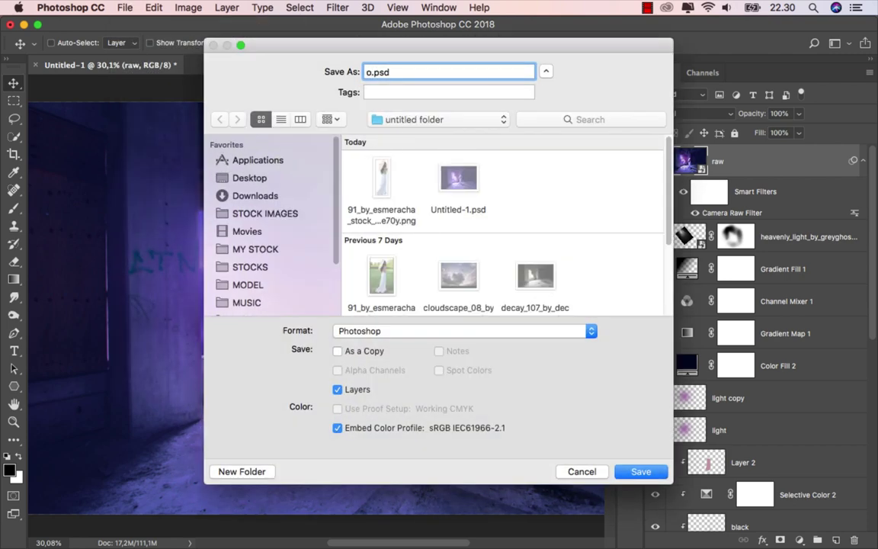
{"action": "type", "text": "k"}
{"action": "left_click", "coordinate": [393, 331]}
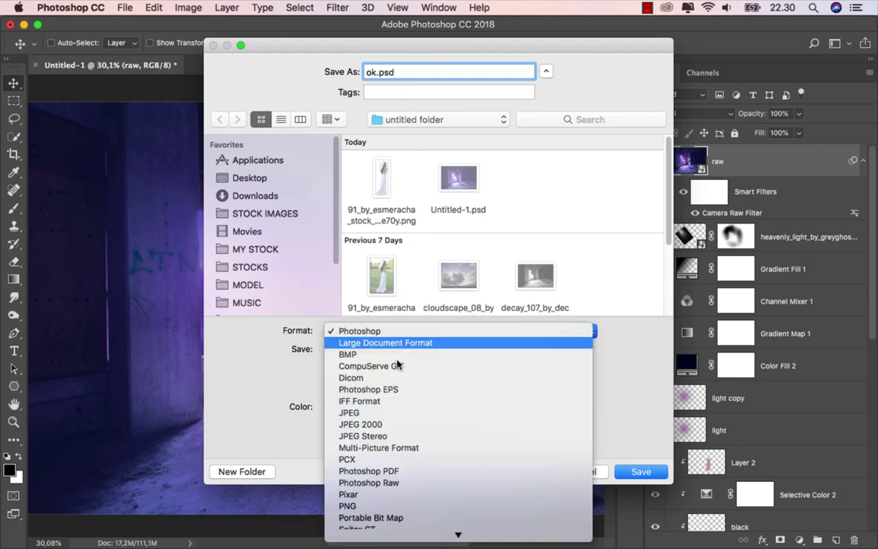
{"action": "left_click", "coordinate": [396, 417]}
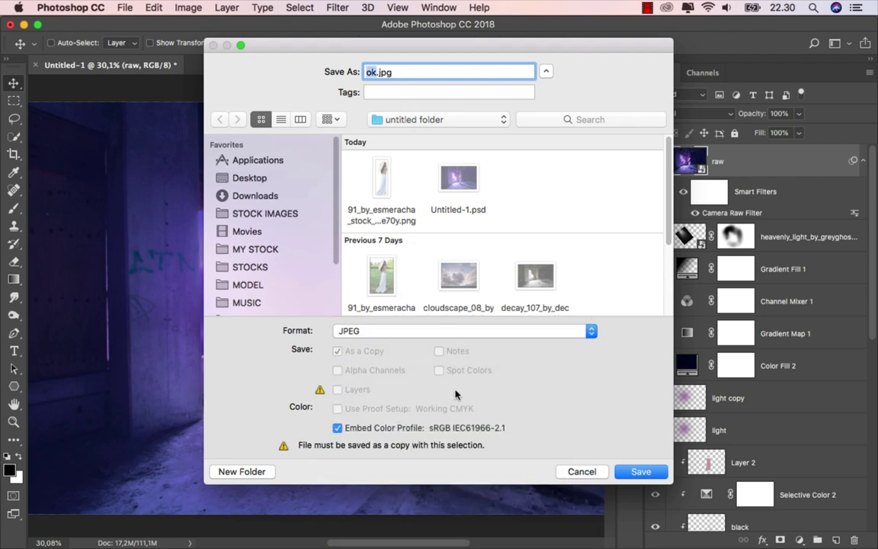
{"action": "left_click", "coordinate": [644, 472]}
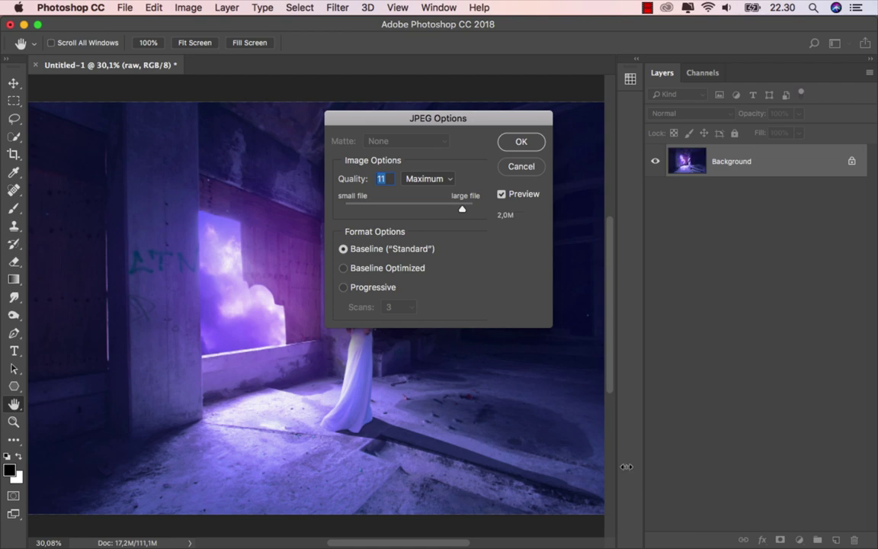
{"action": "left_click_drag", "start_coordinate": [470, 212], "coordinate": [478, 211]}
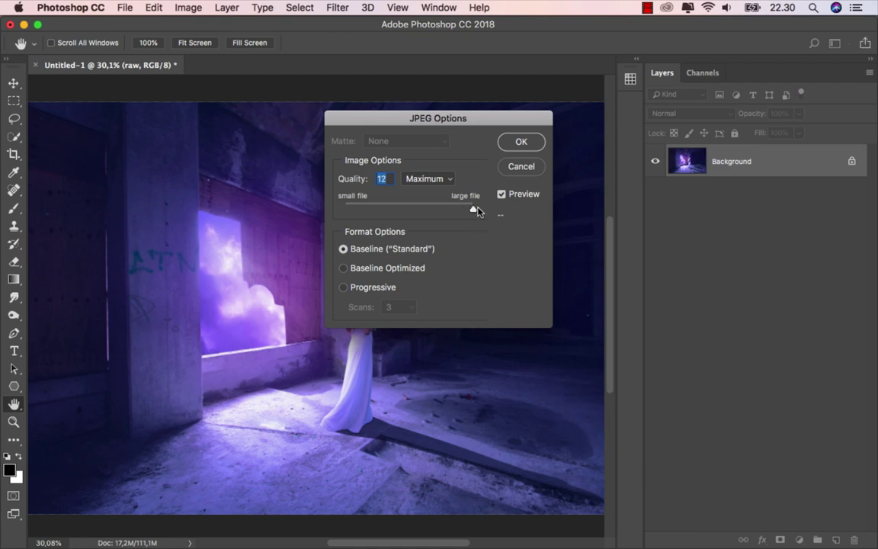
{"action": "left_click", "coordinate": [515, 144]}
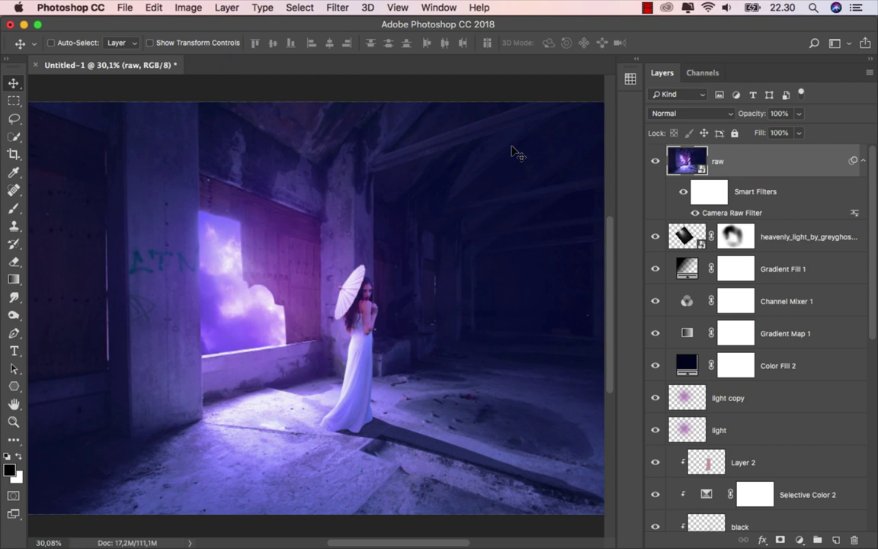
Fit the image on screen, then preview ok.jpg full size with Quick Look in Finder.
{"action": "key", "text": "super+0"}
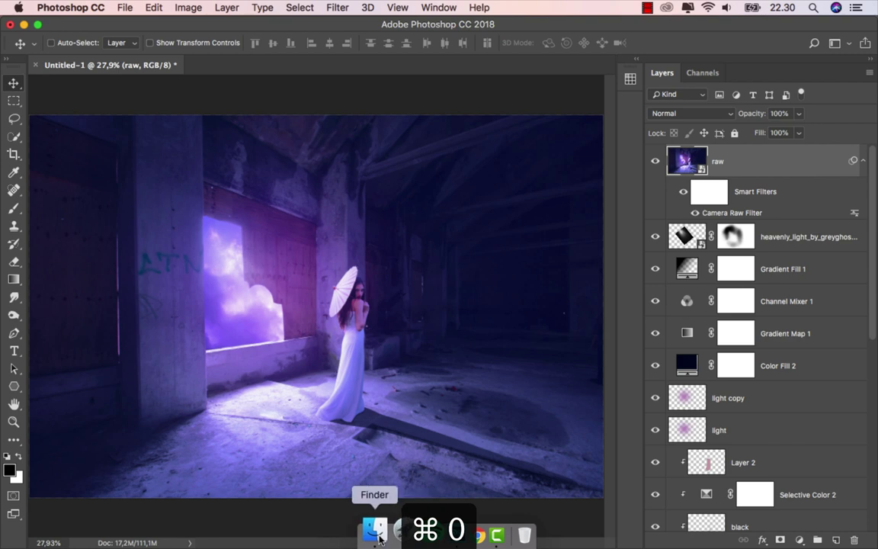
{"action": "left_click", "coordinate": [378, 534]}
{"action": "left_click", "coordinate": [579, 110]}
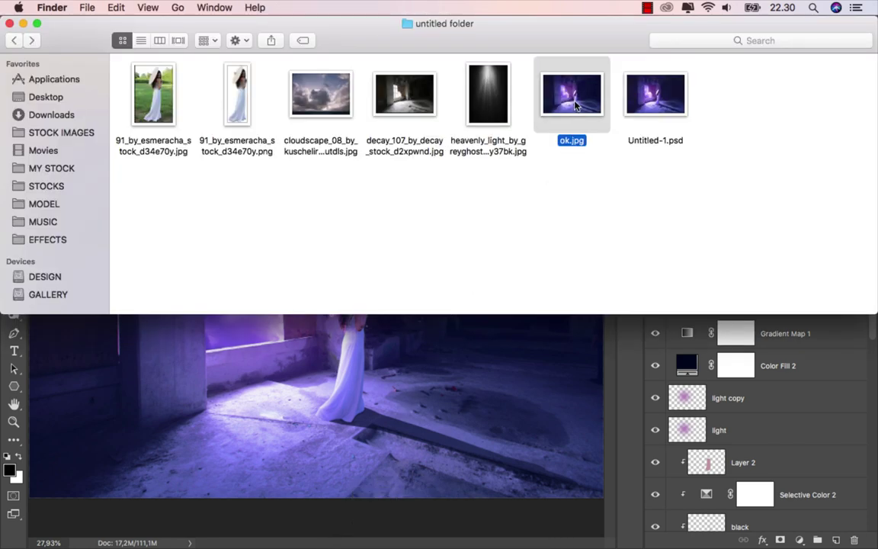
{"action": "key", "text": "space"}
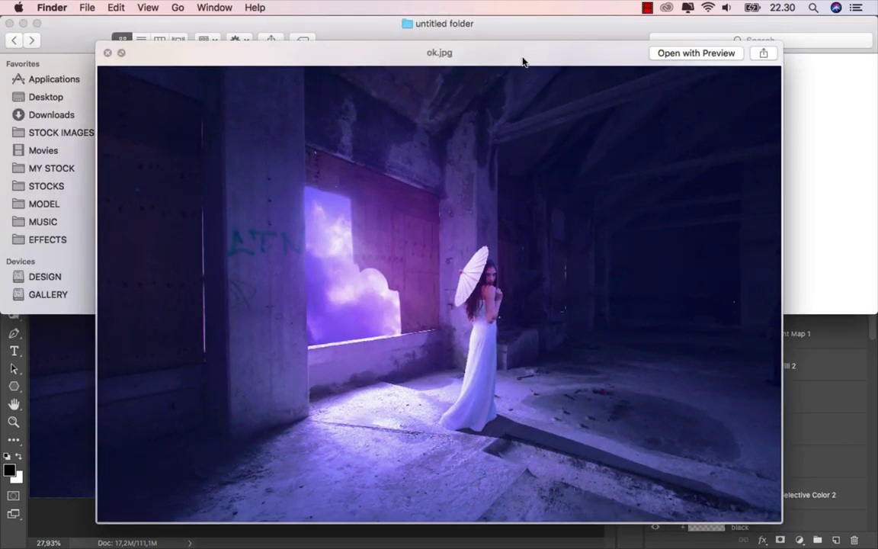